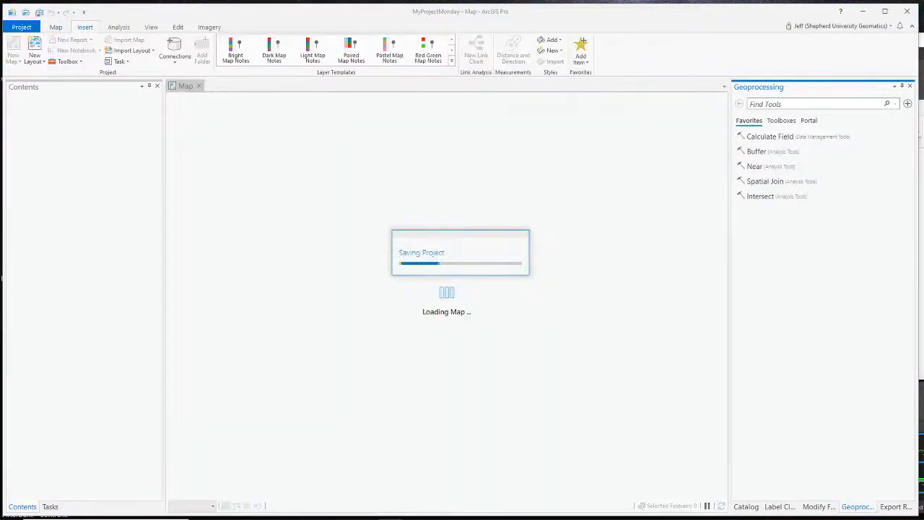
- Close the Geoprocessing, Label Class, Modify Features and Export Raster panes, keeping only the Catalog pane beside the map
{"action": "left_click", "coordinate": [909, 86]}
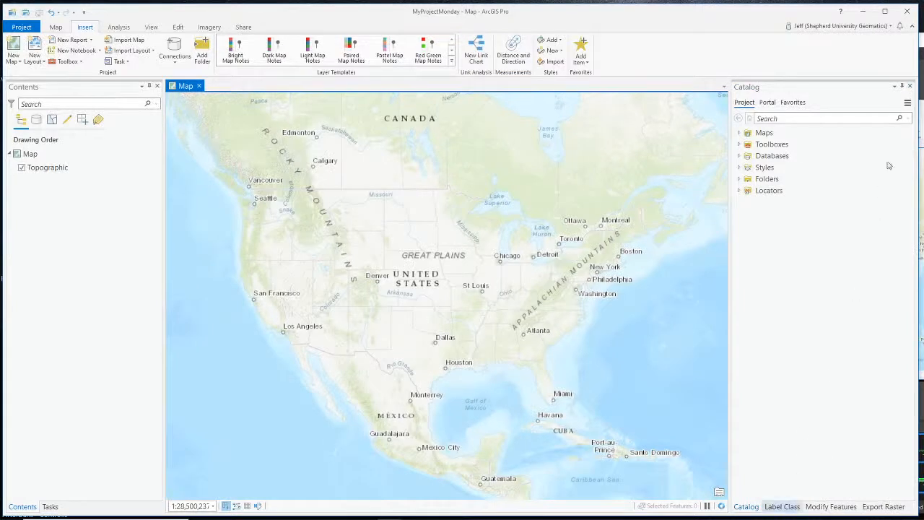
{"action": "left_click", "coordinate": [910, 86]}
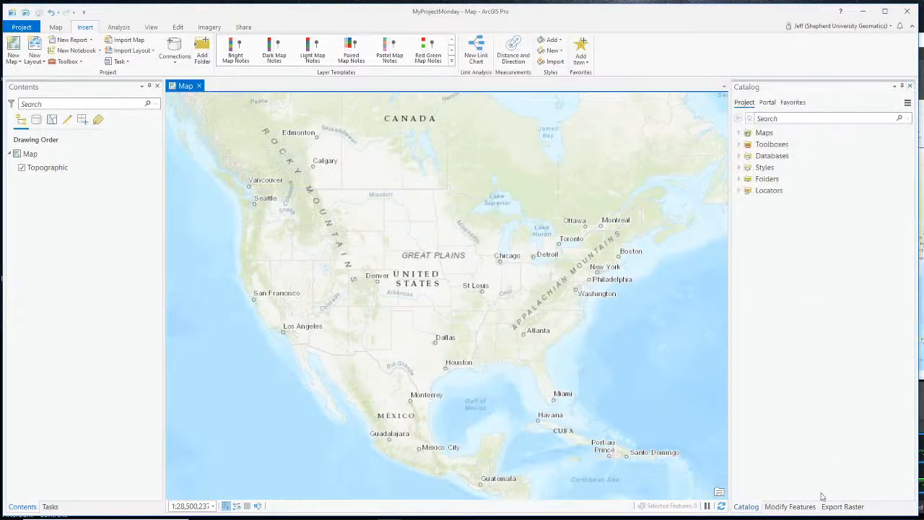
{"action": "left_click", "coordinate": [803, 507]}
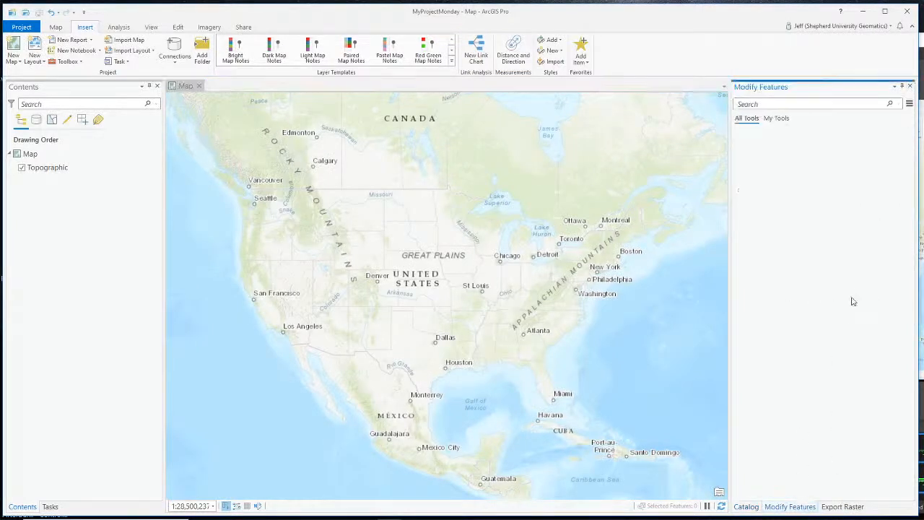
{"action": "left_click", "coordinate": [909, 86]}
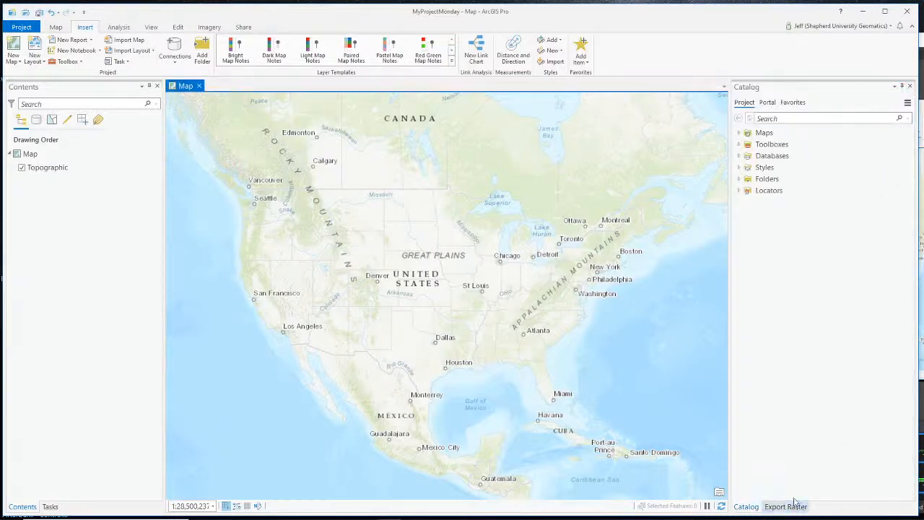
{"action": "left_click", "coordinate": [793, 504]}
{"action": "left_click", "coordinate": [910, 86]}
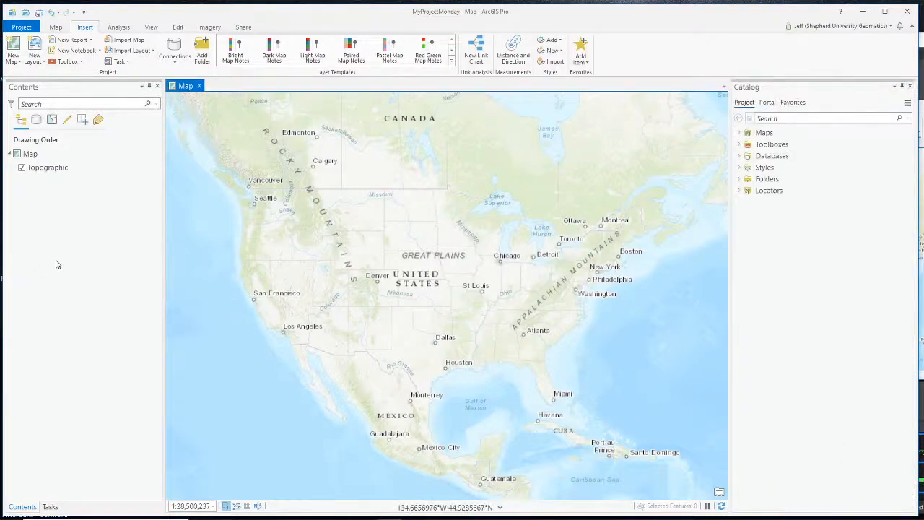
{"action": "left_click", "coordinate": [58, 264]}
{"action": "left_click", "coordinate": [921, 216]}
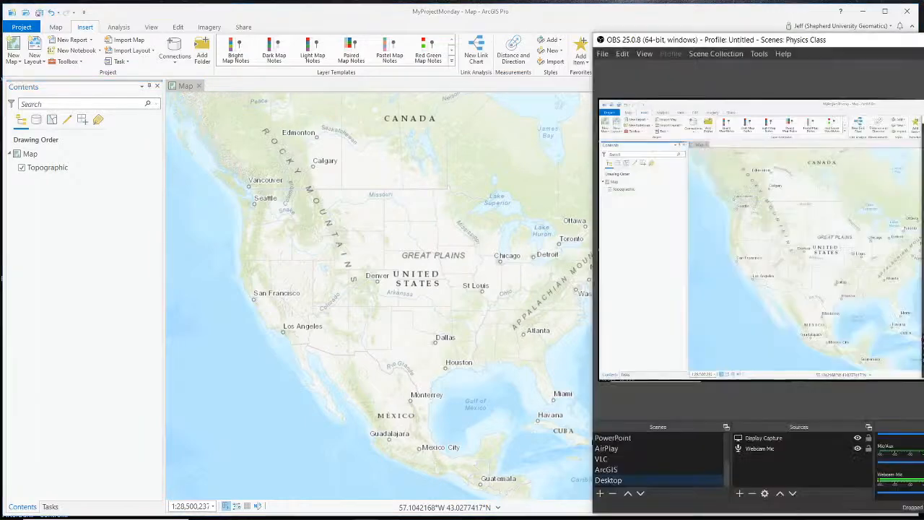
{"action": "left_click", "coordinate": [768, 21]}
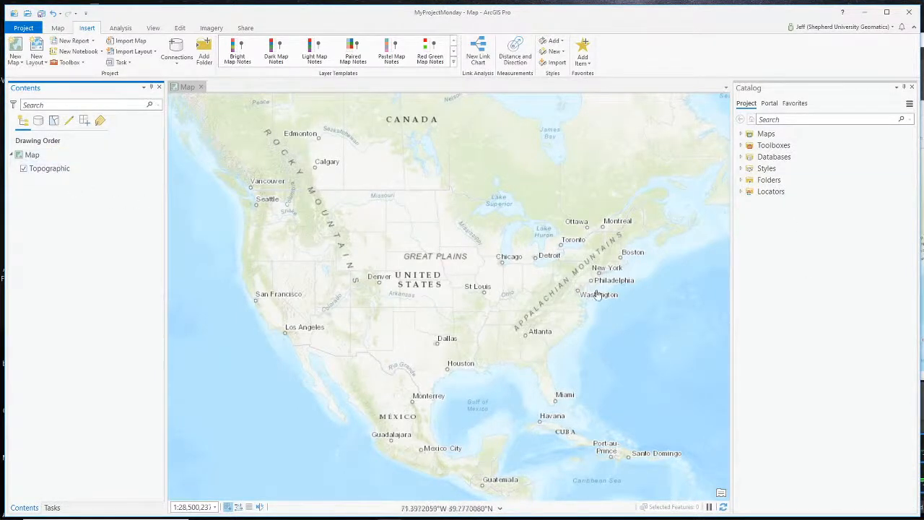
- Zoom the map in on Shepherdstown, West Virginia, framing the town and campus streets beside the river
{"action": "scroll", "coordinate": [598, 294], "scroll_direction": "down", "scroll_amount": 2}
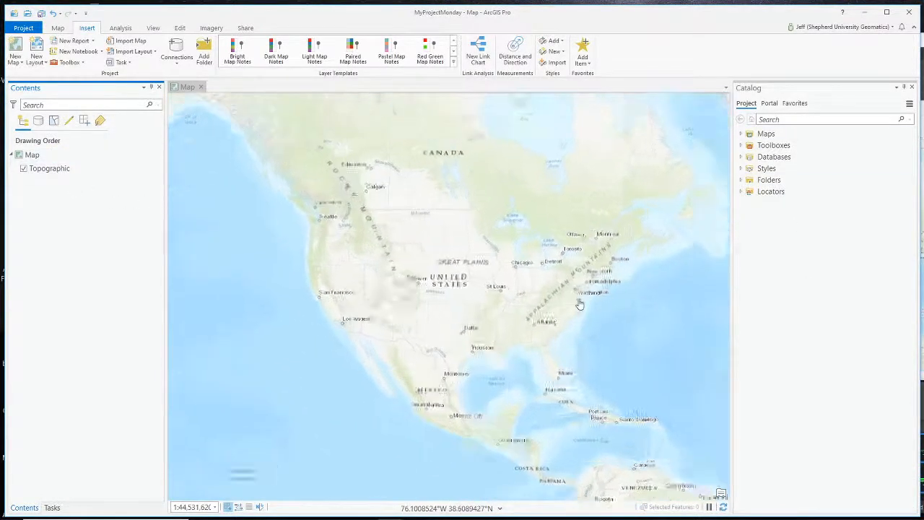
{"action": "scroll", "coordinate": [577, 296], "scroll_direction": "up", "scroll_amount": 3}
{"action": "scroll", "coordinate": [545, 247], "scroll_direction": "up", "scroll_amount": 2}
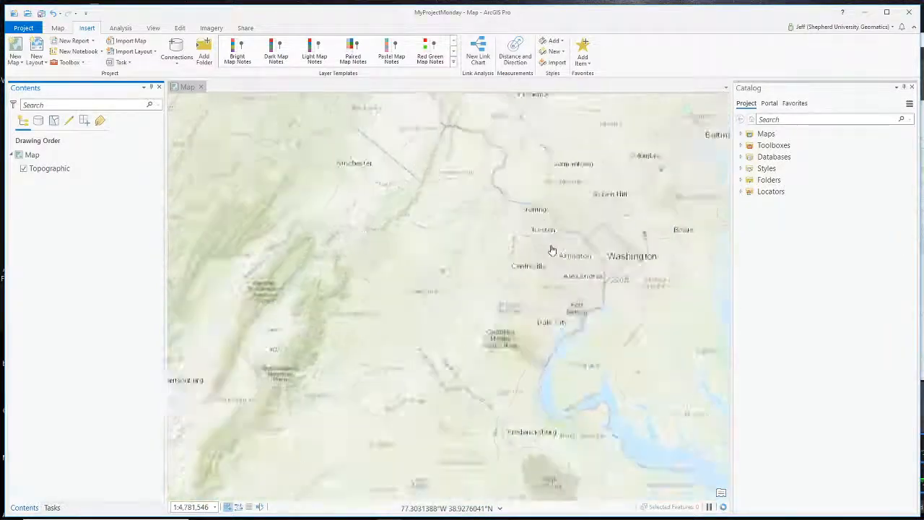
{"action": "left_click_drag", "start_coordinate": [530, 216], "coordinate": [488, 327]}
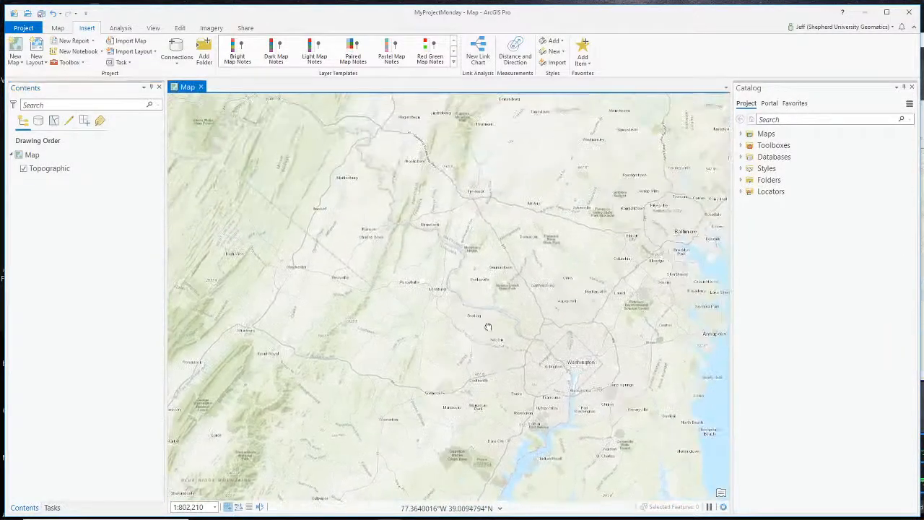
{"action": "scroll", "coordinate": [485, 285], "scroll_direction": "up", "scroll_amount": 1}
{"action": "scroll", "coordinate": [519, 303], "scroll_direction": "up", "scroll_amount": 1}
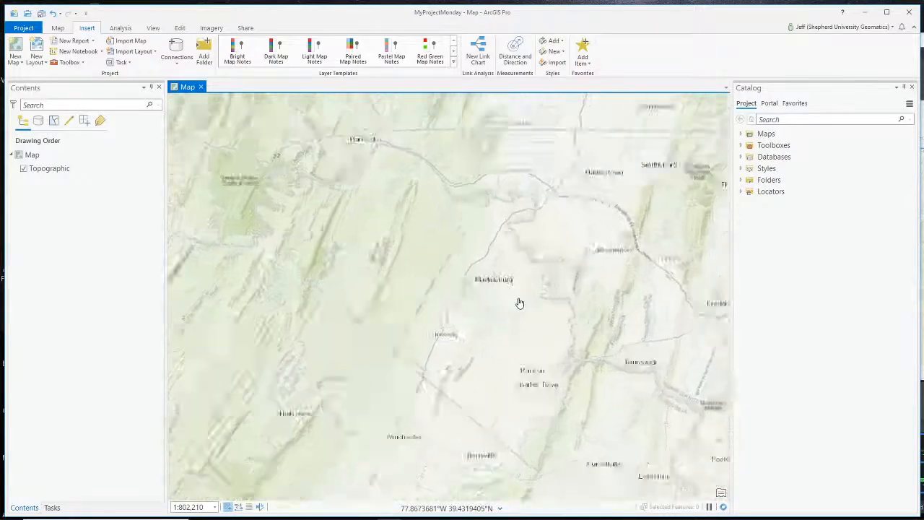
{"action": "left_click_drag", "start_coordinate": [550, 365], "coordinate": [535, 352]}
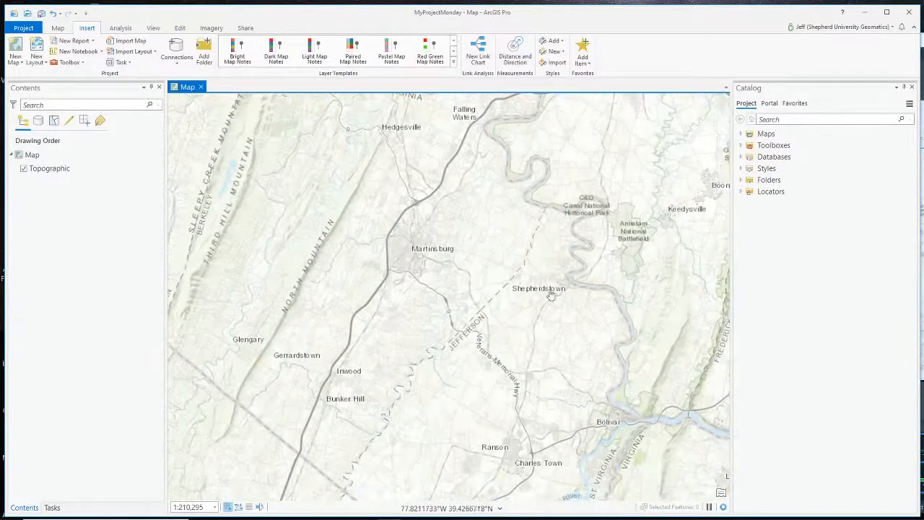
{"action": "scroll", "coordinate": [555, 270], "scroll_direction": "up", "scroll_amount": 3}
{"action": "left_click_drag", "start_coordinate": [509, 283], "coordinate": [456, 325]}
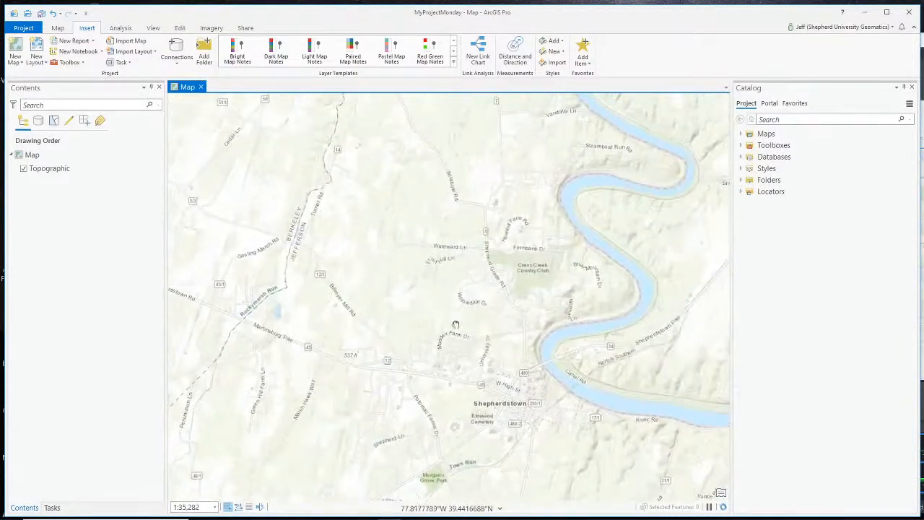
{"action": "scroll", "coordinate": [537, 346], "scroll_direction": "up", "scroll_amount": 2}
{"action": "left_click_drag", "start_coordinate": [501, 408], "coordinate": [513, 290]}
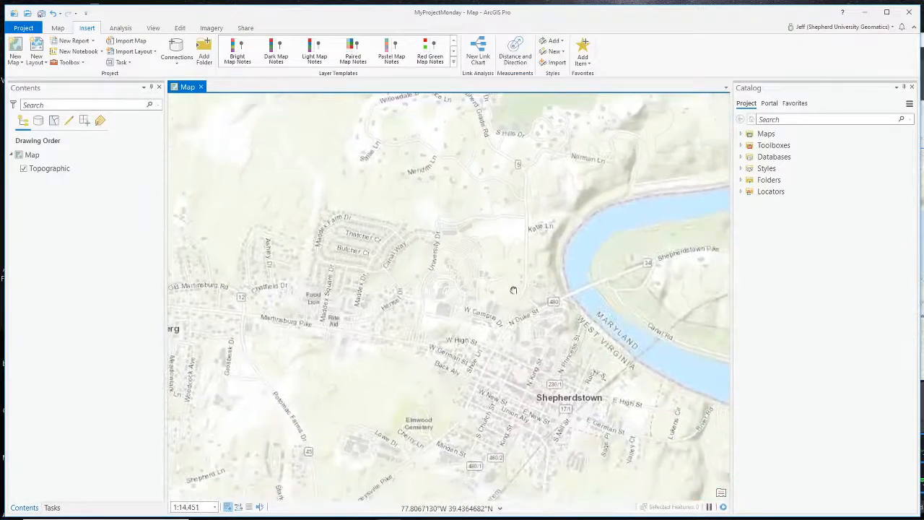
{"action": "scroll", "coordinate": [492, 311], "scroll_direction": "up", "scroll_amount": 1}
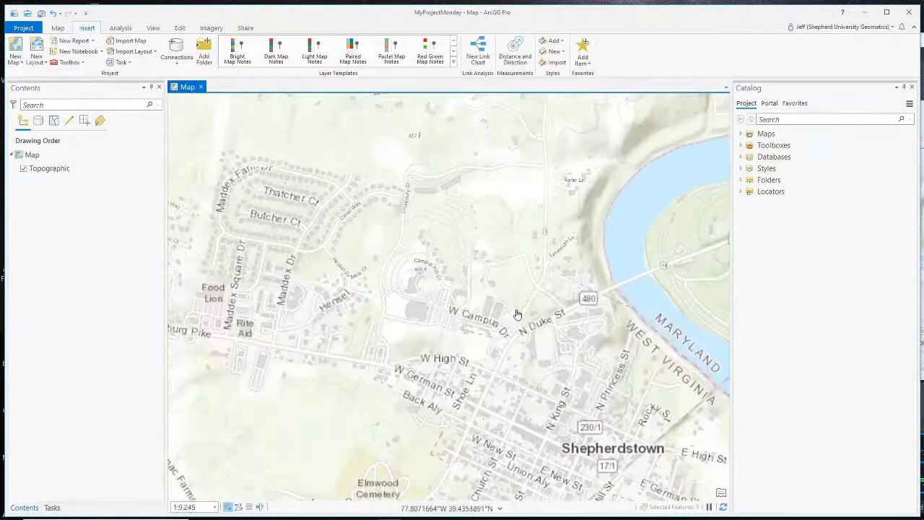
{"action": "left_click_drag", "start_coordinate": [515, 312], "coordinate": [429, 254]}
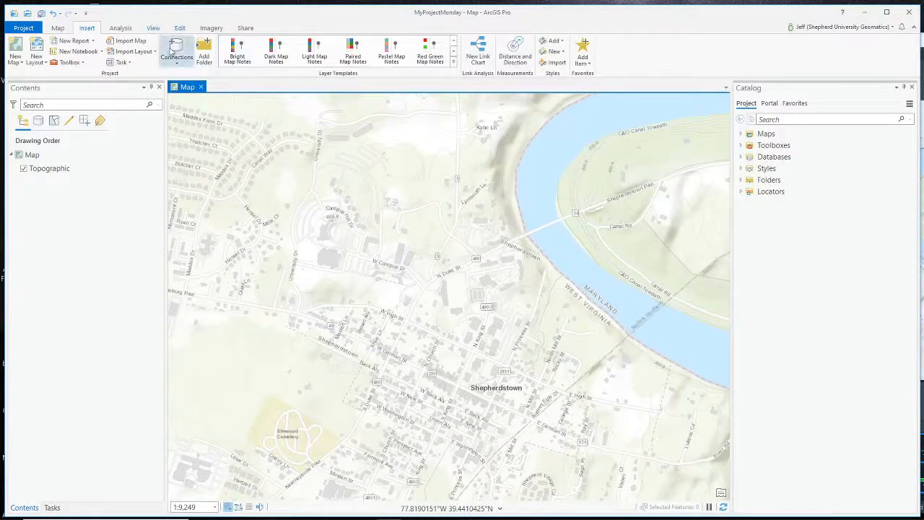
- Change the basemap to World Imagery and frame the campus buildings around the football stadium
{"action": "left_click", "coordinate": [61, 30]}
{"action": "left_click", "coordinate": [181, 62]}
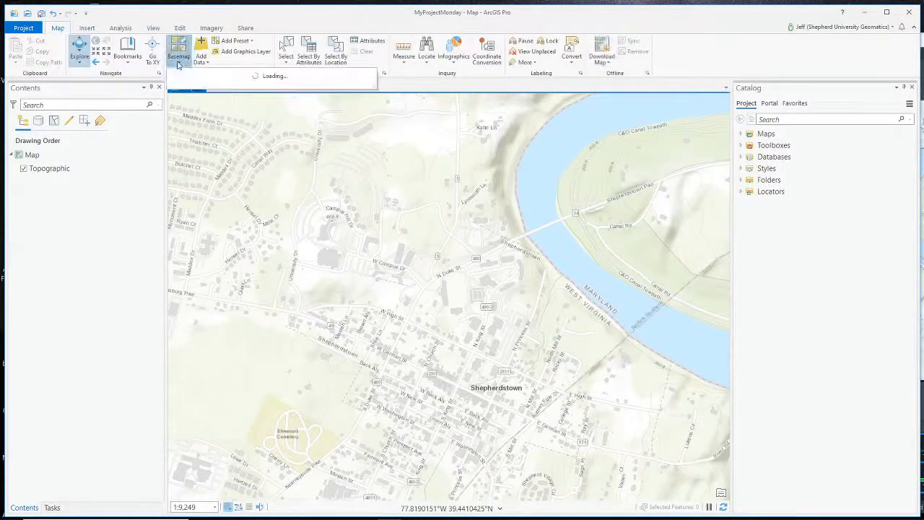
{"action": "left_click", "coordinate": [202, 98]}
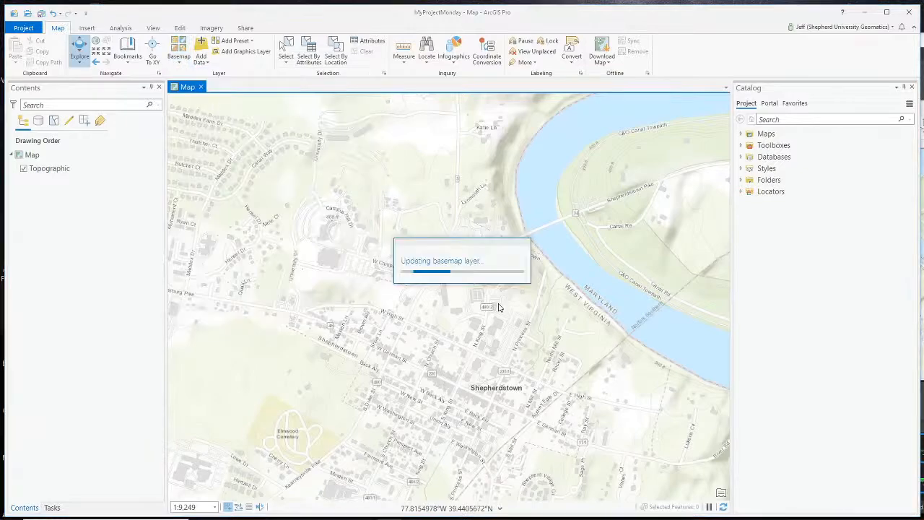
{"action": "scroll", "coordinate": [473, 329], "scroll_direction": "up", "scroll_amount": 4}
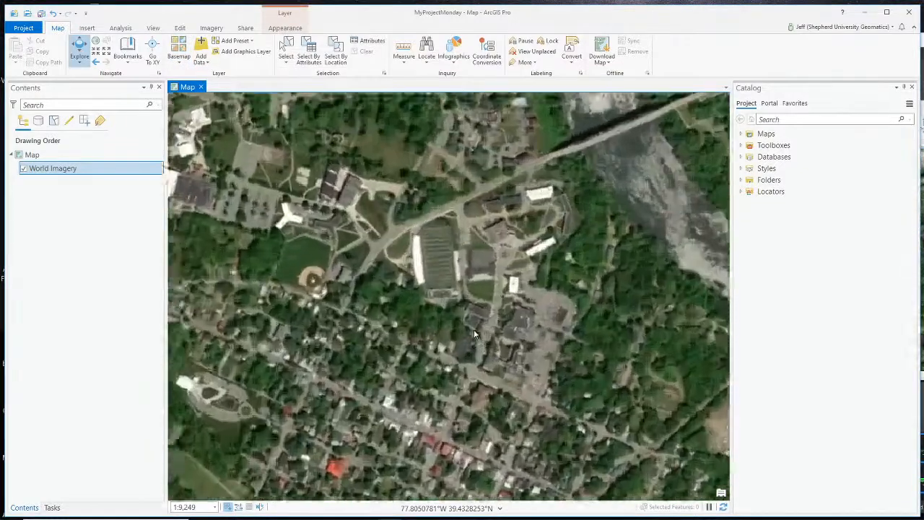
{"action": "left_click_drag", "start_coordinate": [474, 329], "coordinate": [395, 298]}
{"action": "scroll", "coordinate": [399, 330], "scroll_direction": "up", "scroll_amount": 2}
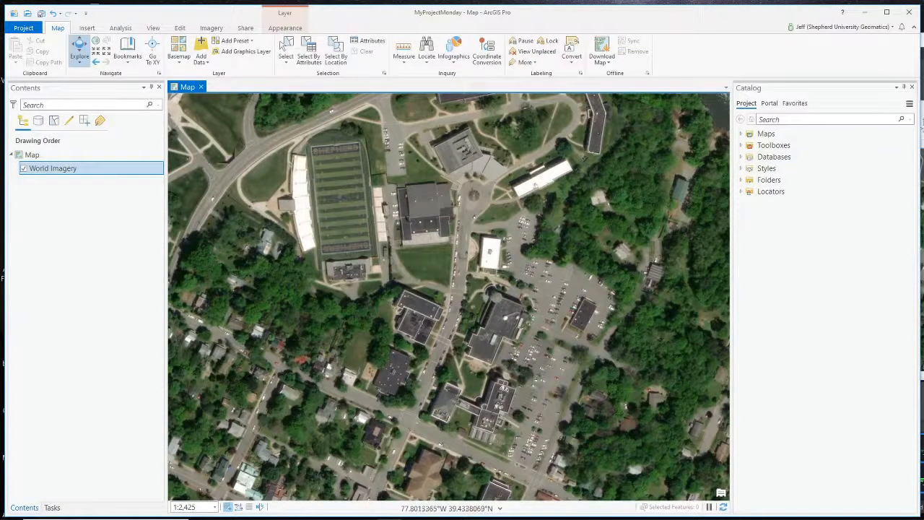
{"action": "left_click", "coordinate": [922, 129]}
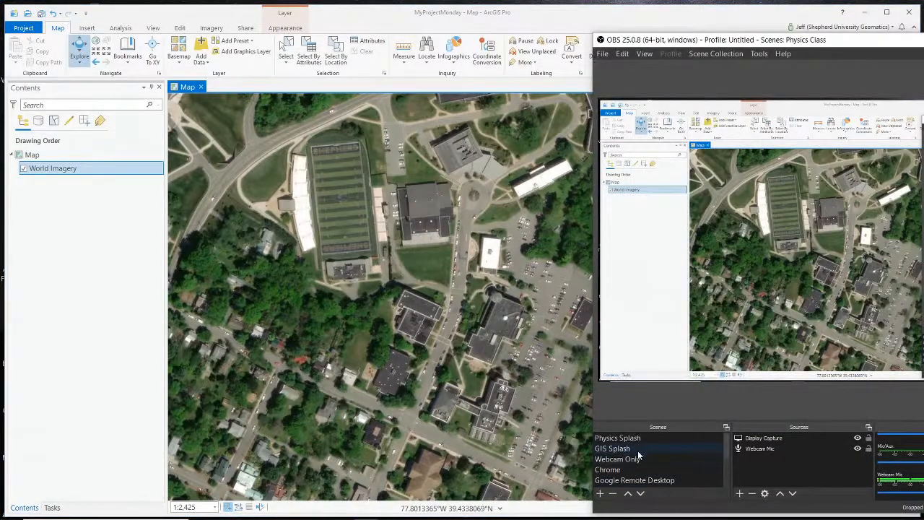
{"action": "left_click", "coordinate": [618, 459]}
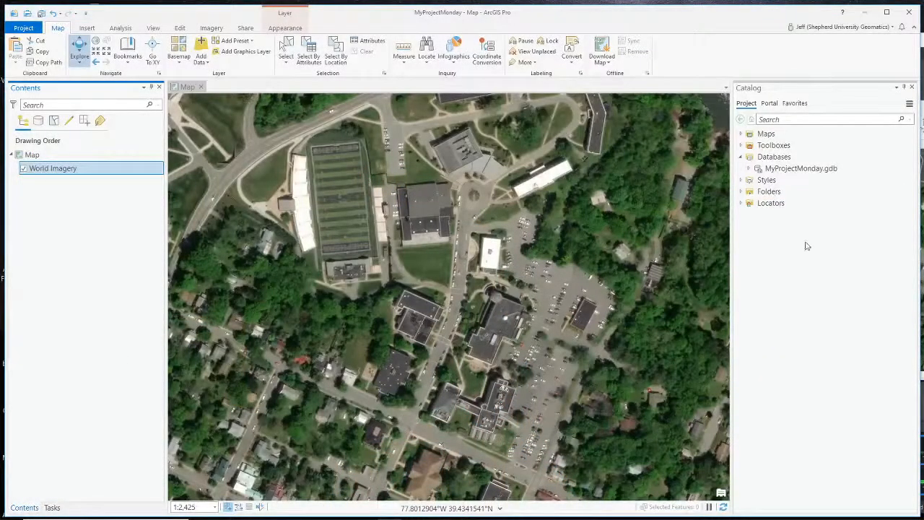
- Expand the project's databases in the catalog and select the MyProjectMonday.gdb geodatabase
{"action": "left_click", "coordinate": [740, 157]}
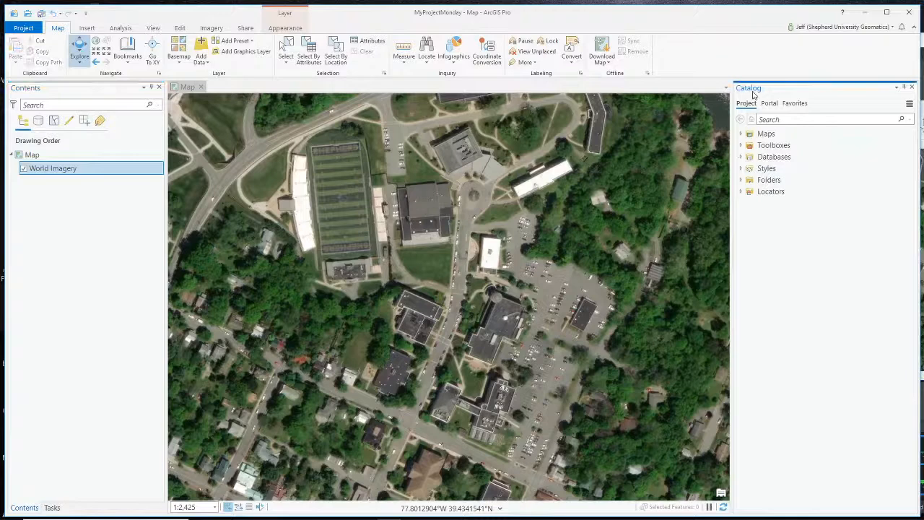
{"action": "left_click", "coordinate": [739, 156]}
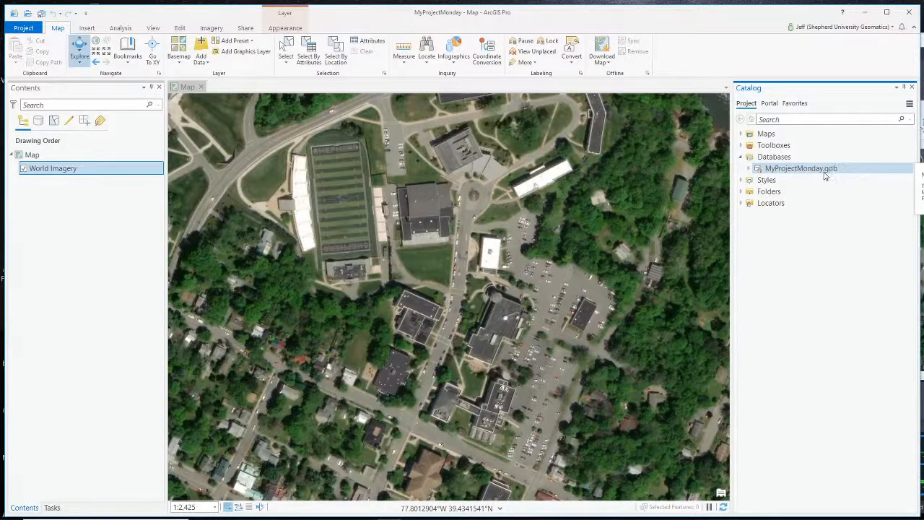
{"action": "left_click", "coordinate": [773, 169]}
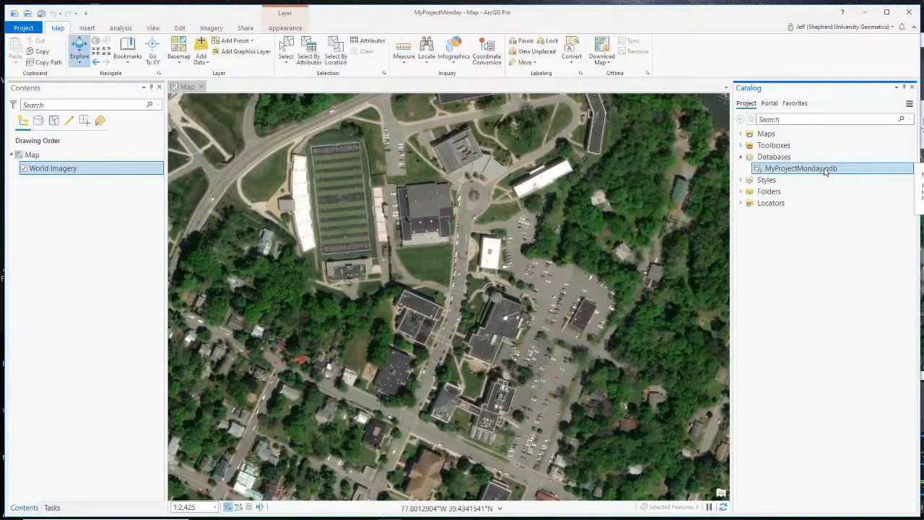
{"action": "right_click", "coordinate": [825, 172]}
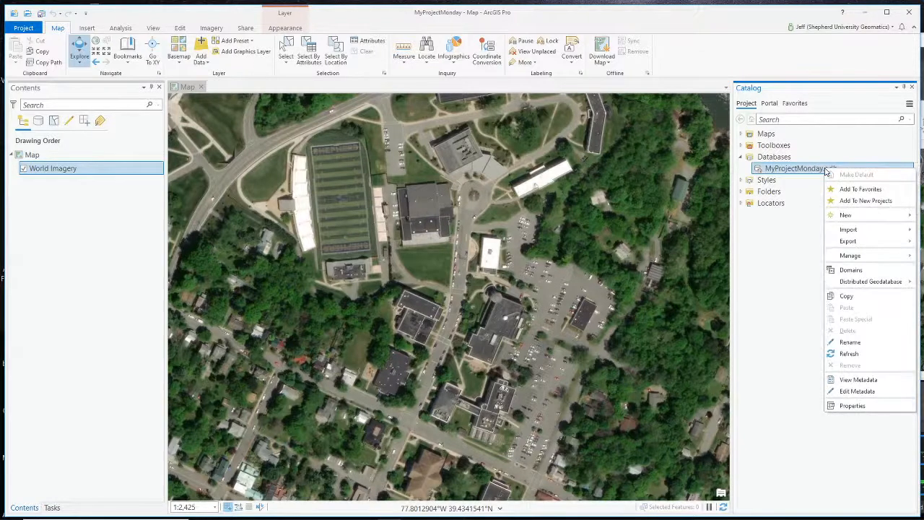
{"action": "mouse_move", "coordinate": [856, 221]}
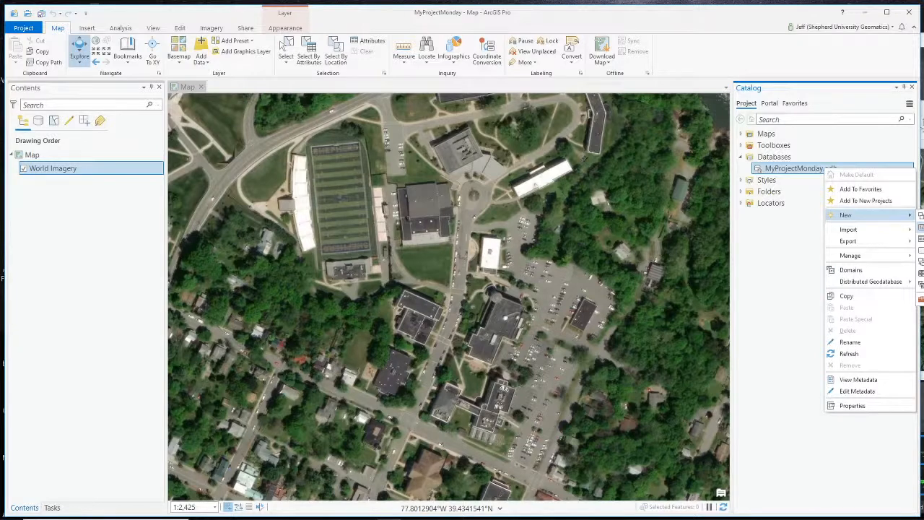
{"action": "left_click", "coordinate": [922, 227]}
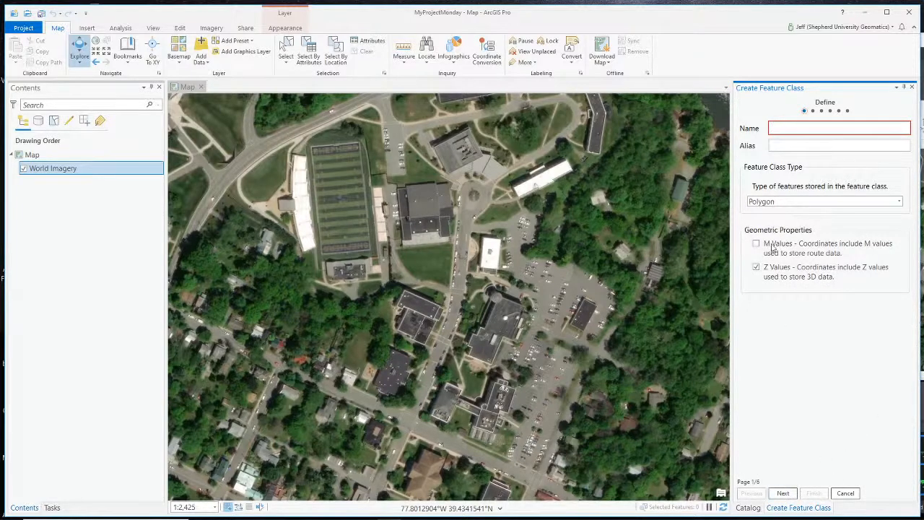
{"action": "left_click", "coordinate": [912, 87]}
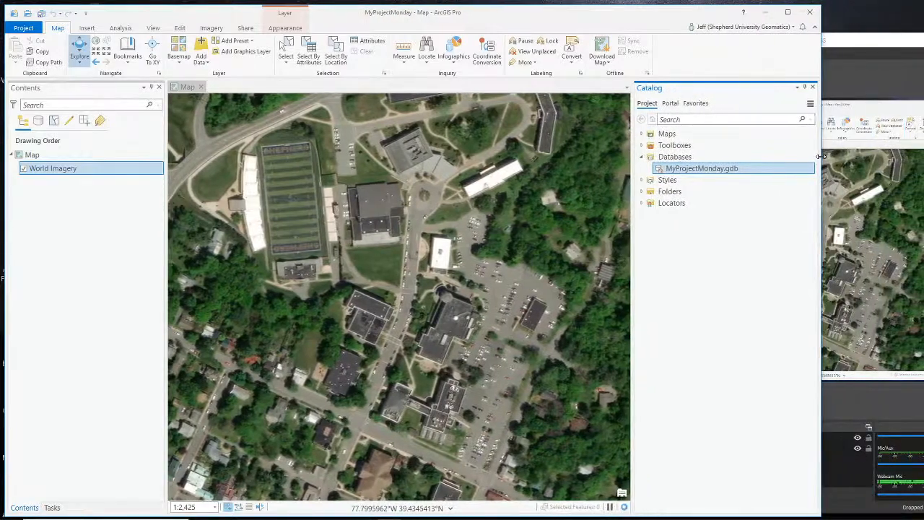
- Start a new polygon feature class in MyProjectMonday.gdb named ShepherdBuildings with the alias Shepherd Buildings, and proceed to its field definitions
{"action": "right_click", "coordinate": [715, 170]}
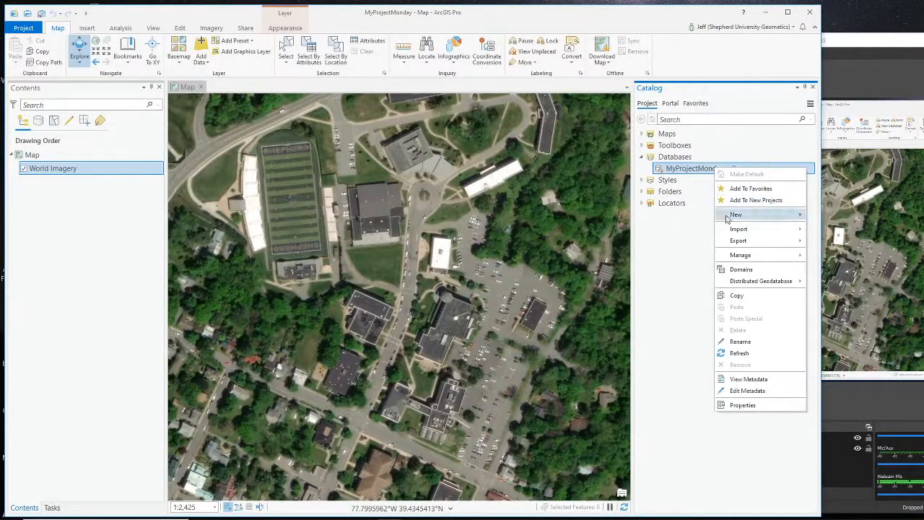
{"action": "mouse_move", "coordinate": [728, 216]}
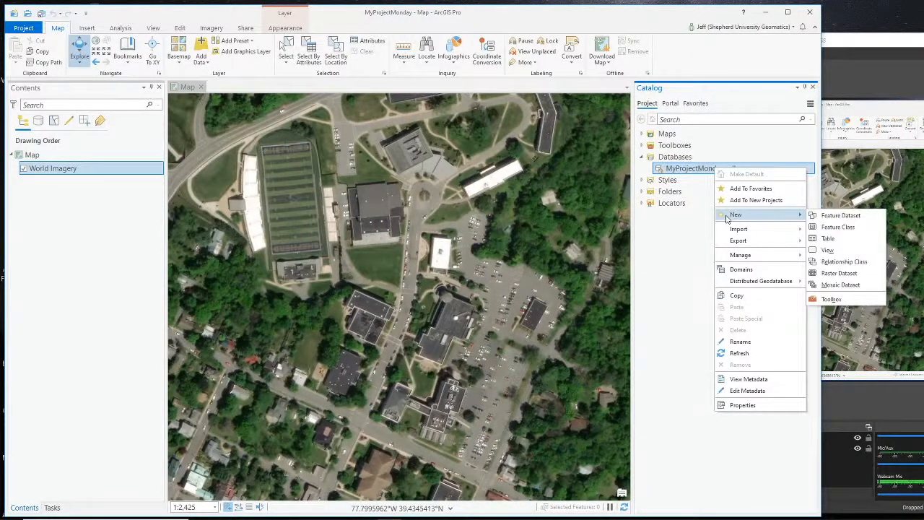
{"action": "left_click", "coordinate": [837, 227]}
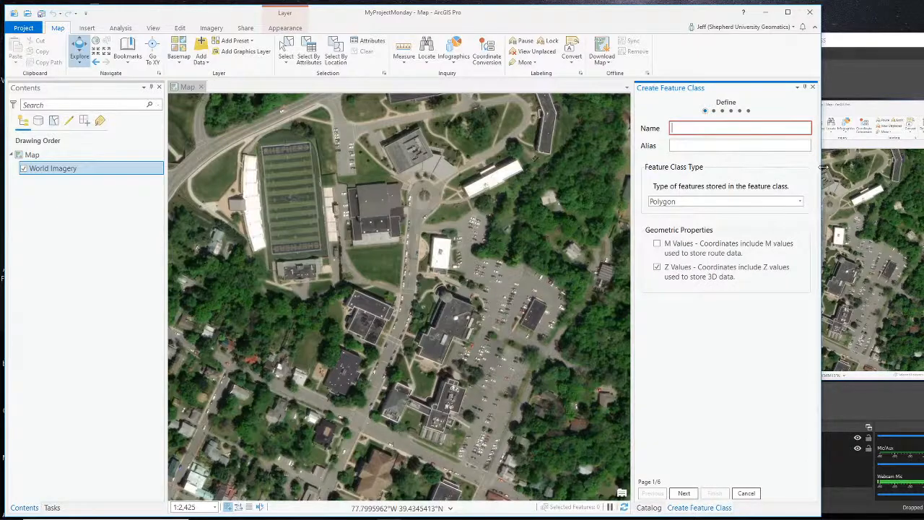
{"action": "left_click_drag", "start_coordinate": [821, 168], "coordinate": [922, 167]}
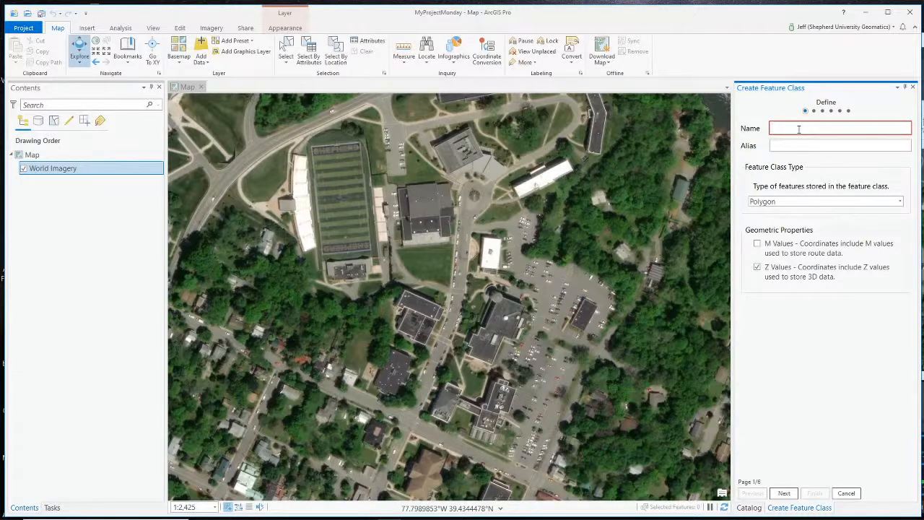
{"action": "type", "text": "ShepherdBuildings"}
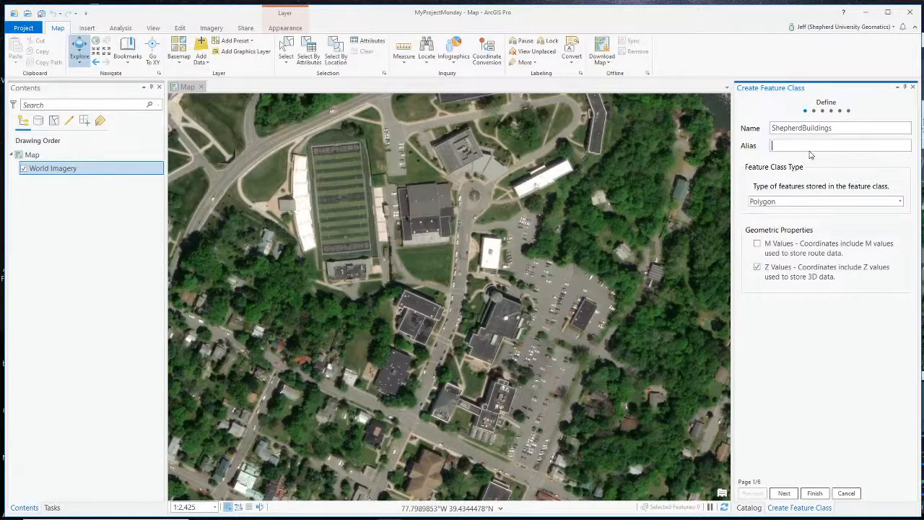
{"action": "type", "text": "Shepherd Buildings"}
{"action": "left_click", "coordinate": [799, 203]}
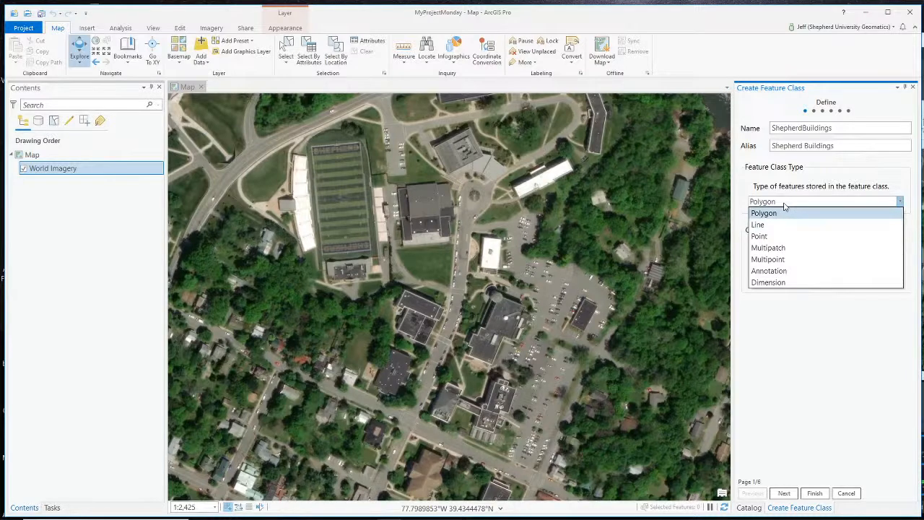
{"action": "left_click", "coordinate": [790, 216]}
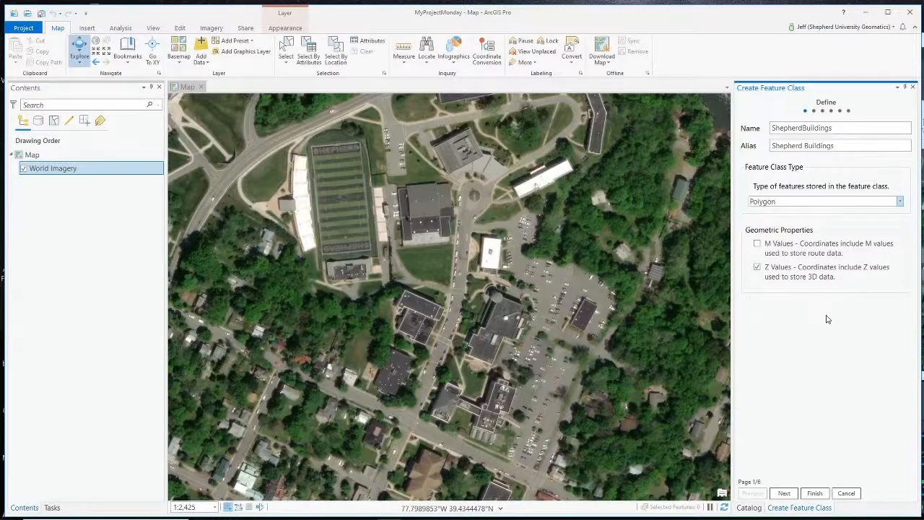
{"action": "left_click", "coordinate": [785, 493]}
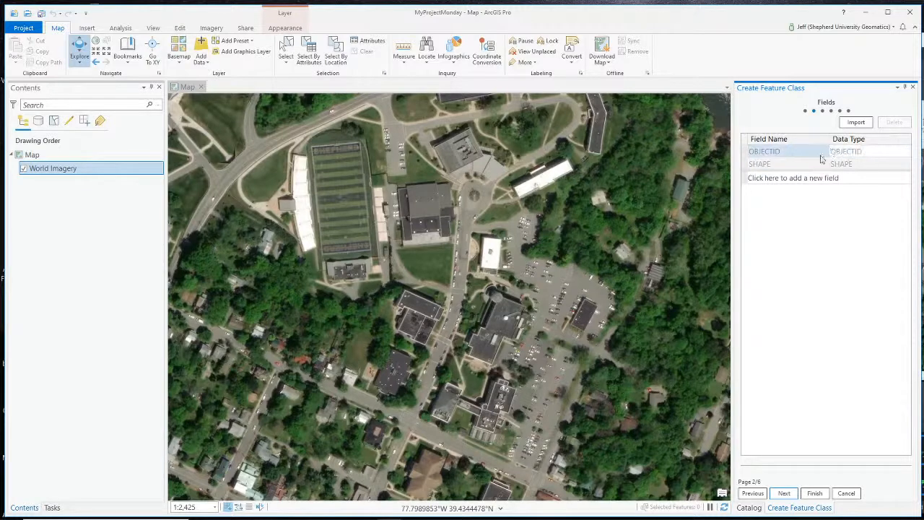
- Add a text field called Name to the new feature class
{"action": "left_click", "coordinate": [774, 179]}
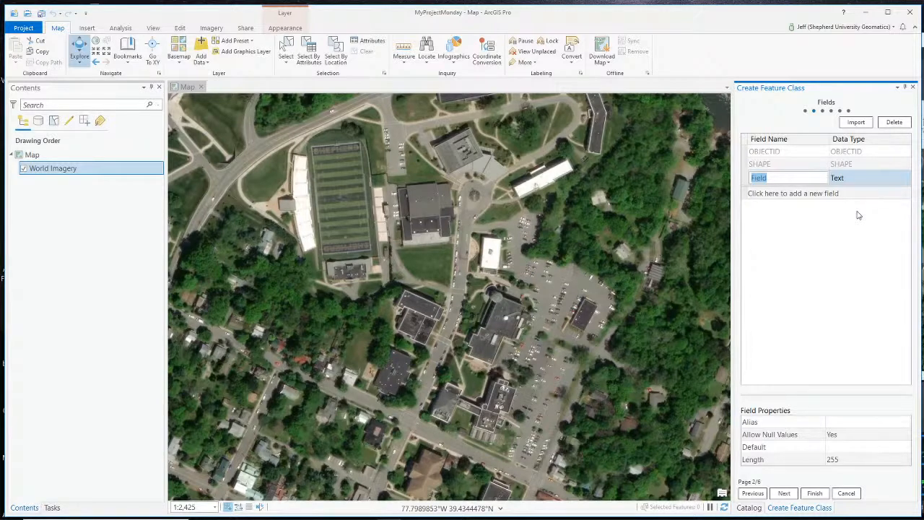
{"action": "type", "text": "Name"}
{"action": "left_click", "coordinate": [854, 180]}
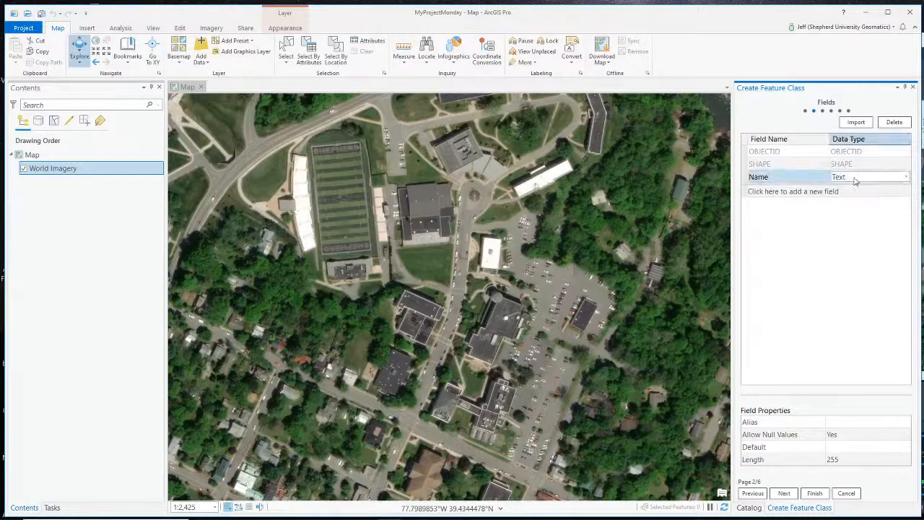
- Add a YearOfConstruction field with the Long Integer data type to the new feature class
{"action": "left_click", "coordinate": [779, 192]}
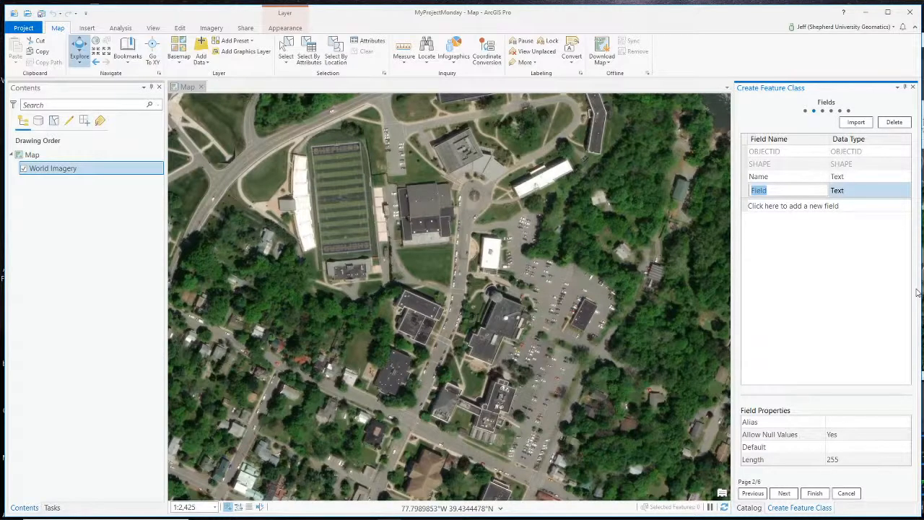
{"action": "type", "text": "YearOfConstruction"}
{"action": "left_click", "coordinate": [901, 190]}
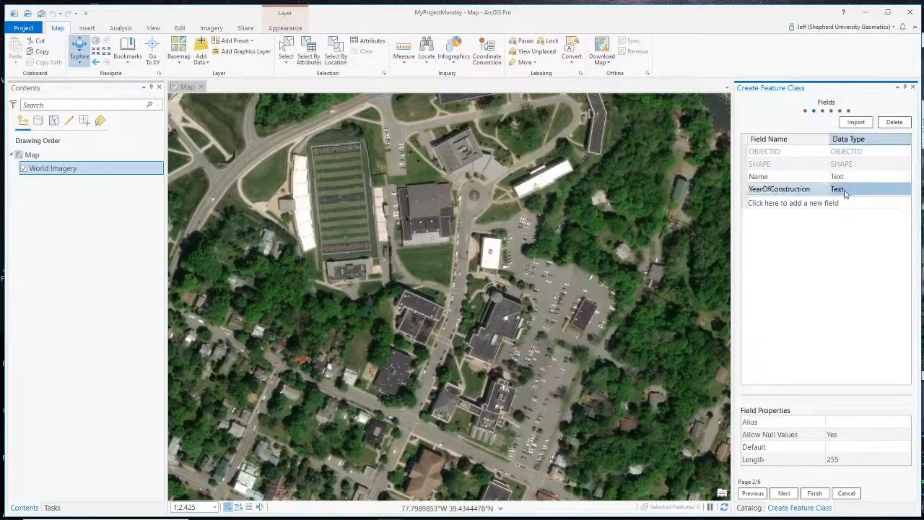
{"action": "left_click", "coordinate": [905, 189]}
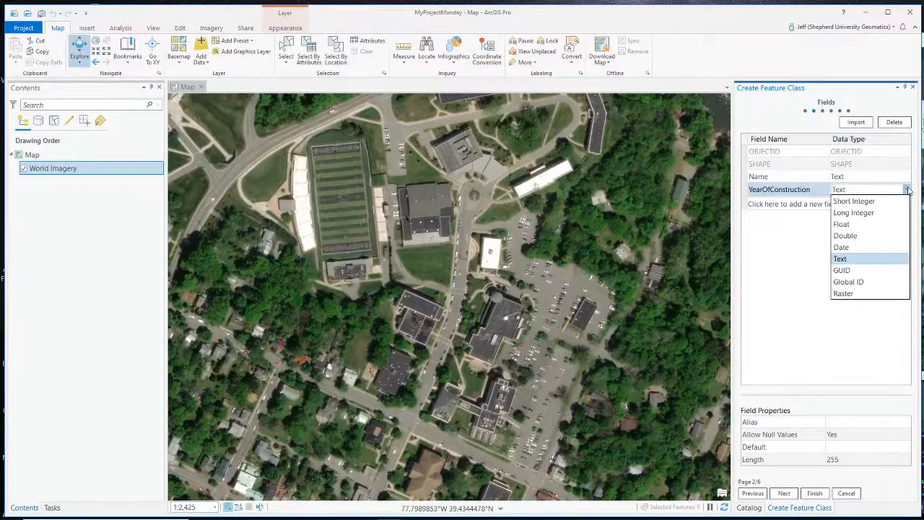
{"action": "left_click", "coordinate": [880, 214]}
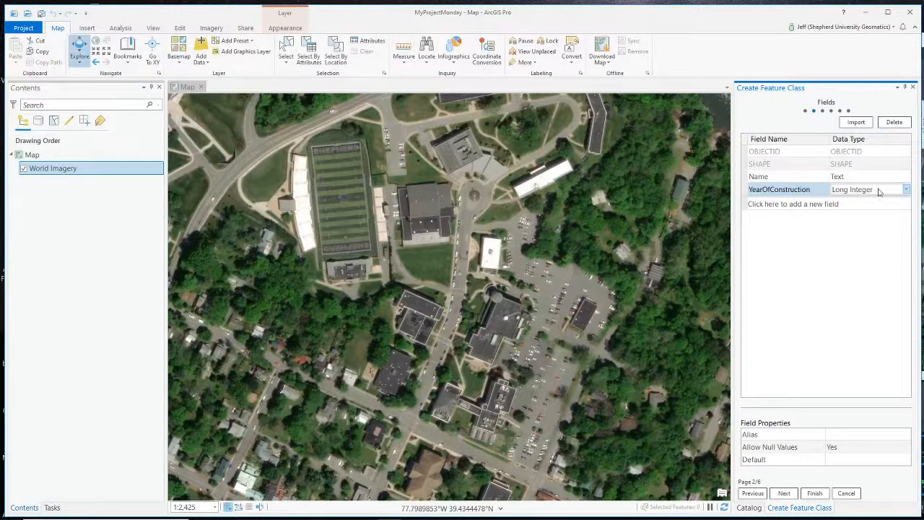
- Add a RoofAge field with the Long Integer data type to the new feature class
{"action": "left_click", "coordinate": [787, 205]}
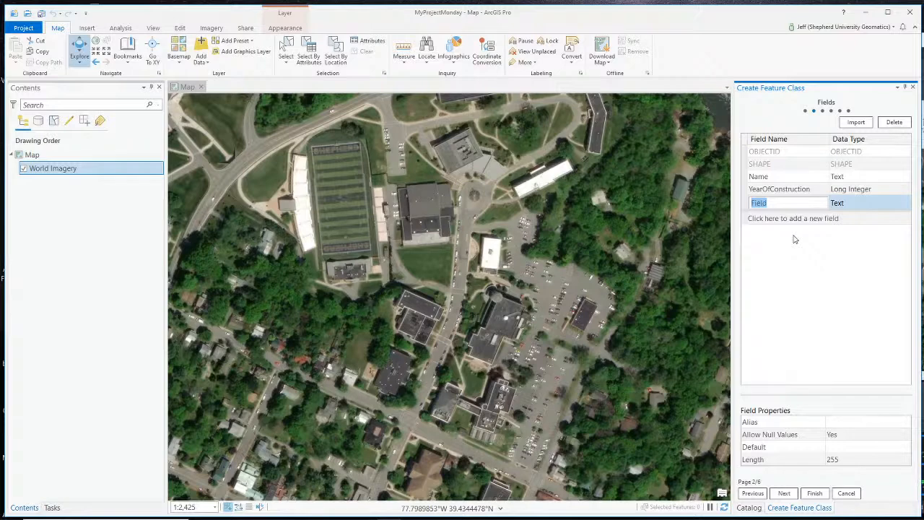
{"action": "type", "text": "RoofAge"}
{"action": "left_click", "coordinate": [868, 207]}
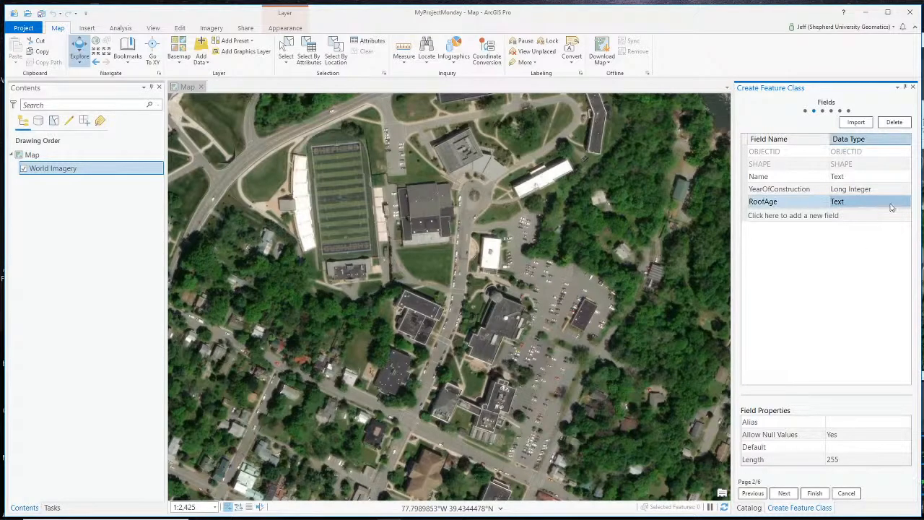
{"action": "left_click", "coordinate": [904, 203]}
{"action": "left_click", "coordinate": [905, 204]}
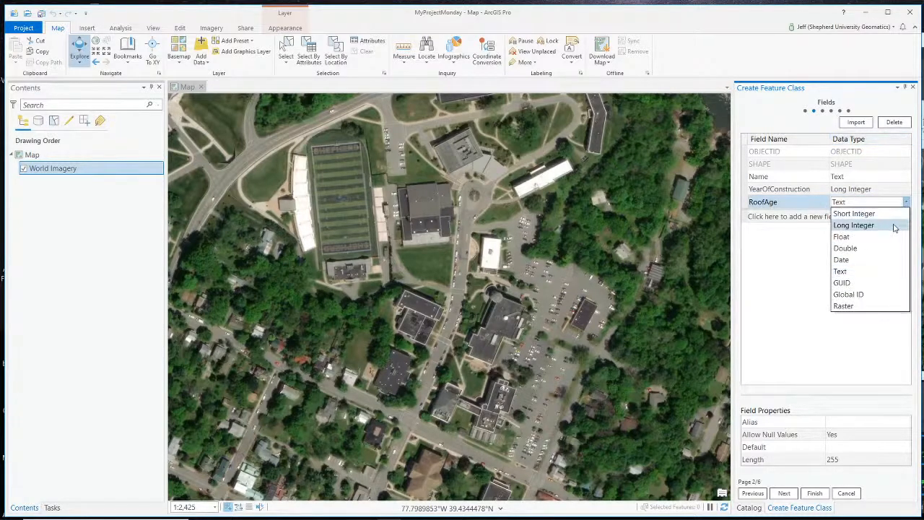
{"action": "left_click", "coordinate": [895, 226]}
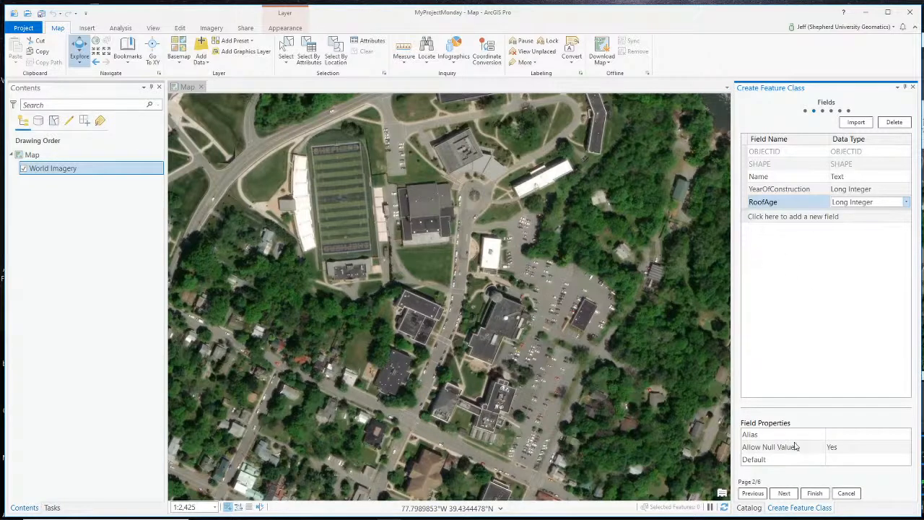
- Accept the WGS 1984 Web Mercator (auxiliary sphere) coordinate system and the default tolerance, resolution and storage settings, and create the feature class
{"action": "left_click", "coordinate": [792, 495]}
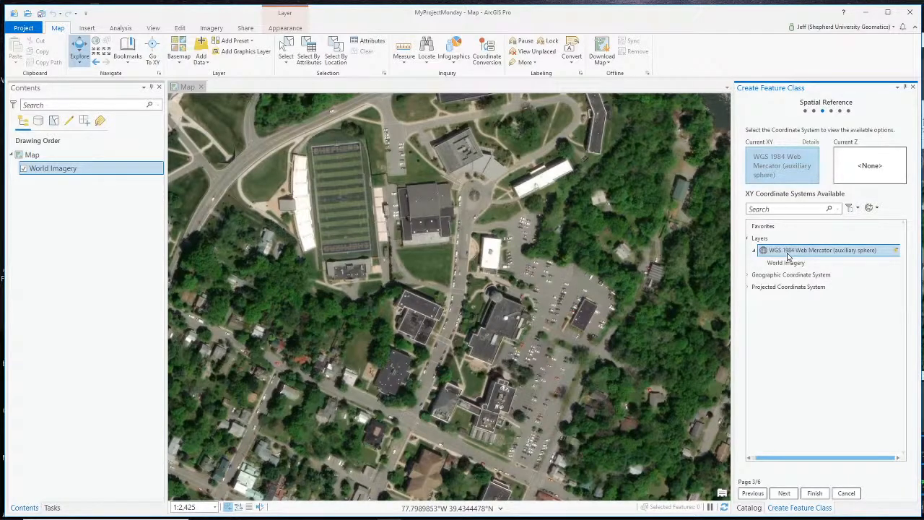
{"action": "left_click", "coordinate": [784, 493]}
{"action": "left_click", "coordinate": [787, 494]}
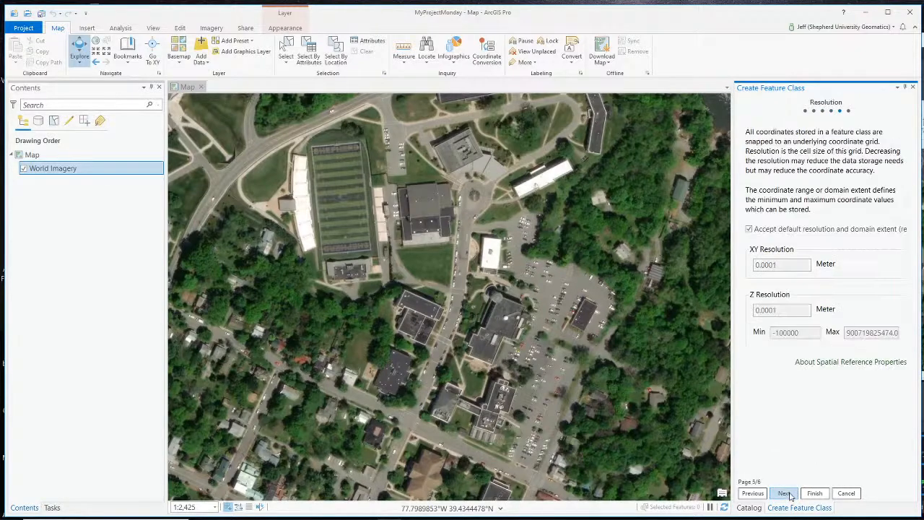
{"action": "left_click", "coordinate": [786, 493]}
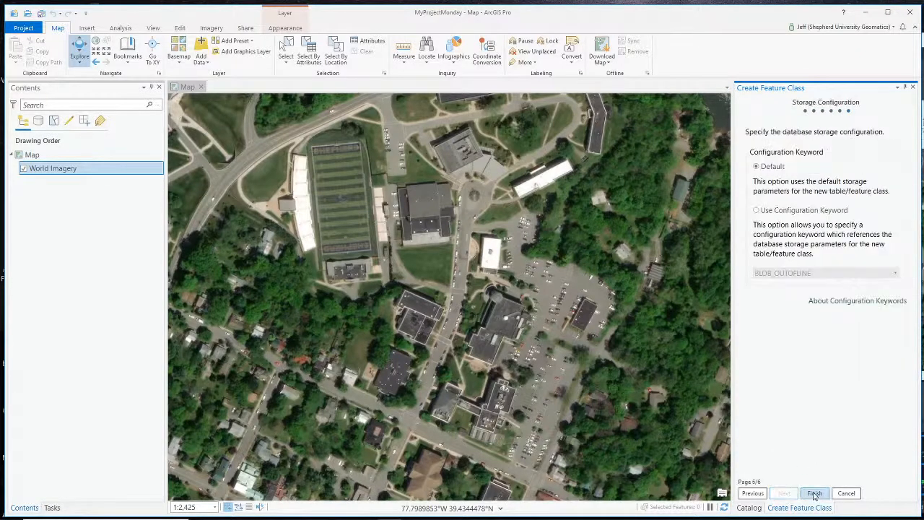
{"action": "left_click", "coordinate": [814, 493]}
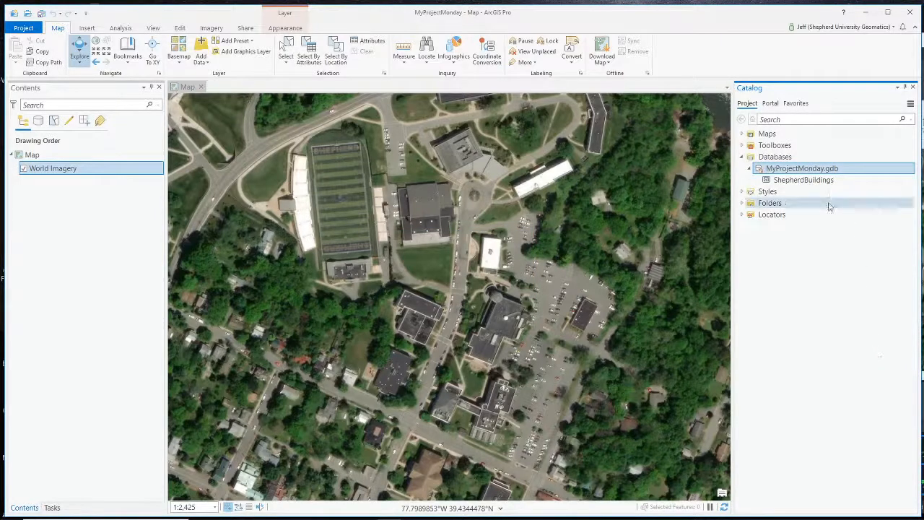
- Add the ShepherdBuildings feature class to the map and place its layer above World Imagery in the drawing order
{"action": "left_click", "coordinate": [808, 185]}
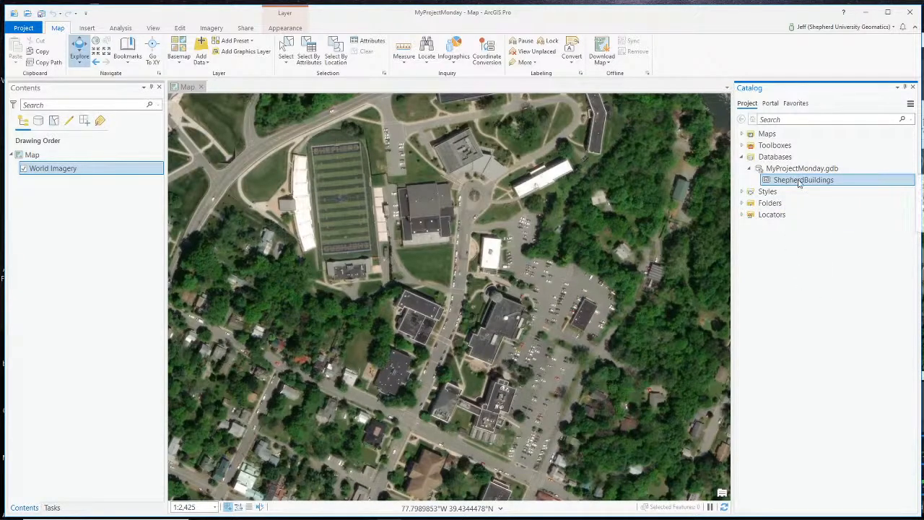
{"action": "left_click_drag", "start_coordinate": [800, 185], "coordinate": [64, 186]}
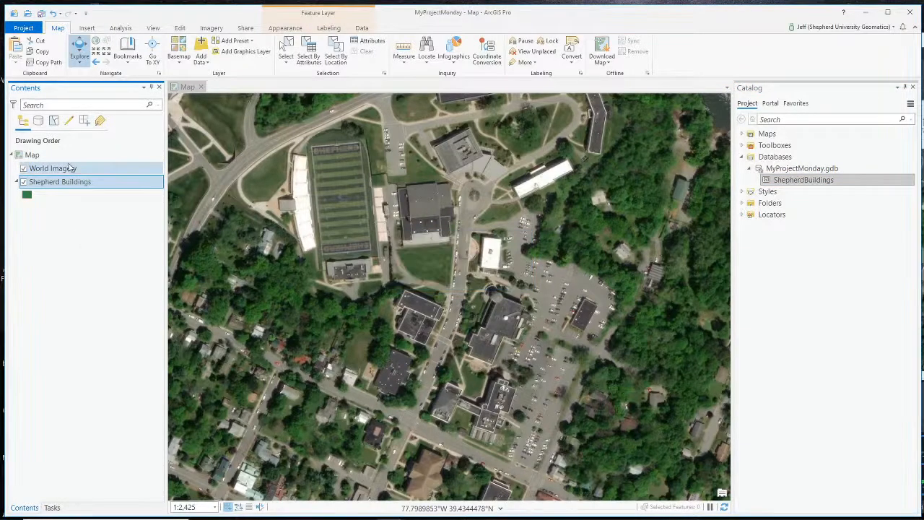
{"action": "left_click_drag", "start_coordinate": [52, 168], "coordinate": [53, 166]}
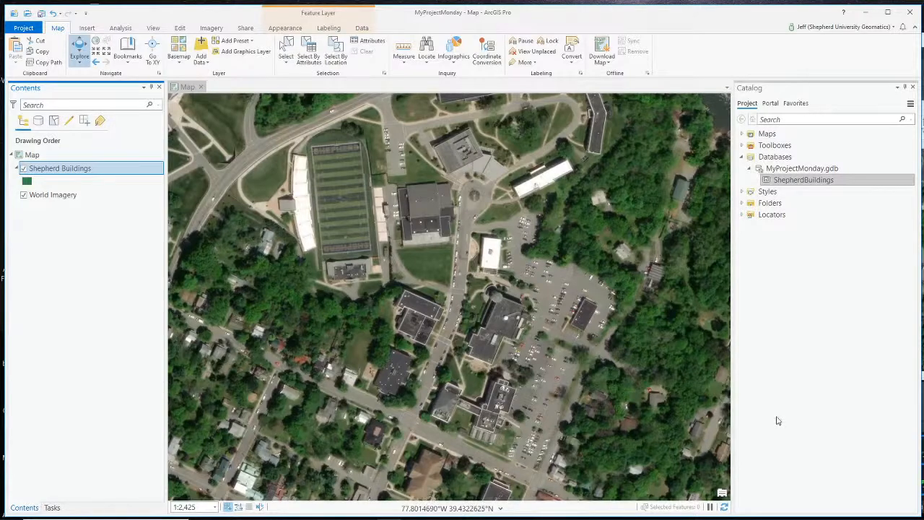
- Open the attribute table of the Shepherd Buildings layer to examine its fields
{"action": "right_click", "coordinate": [48, 170]}
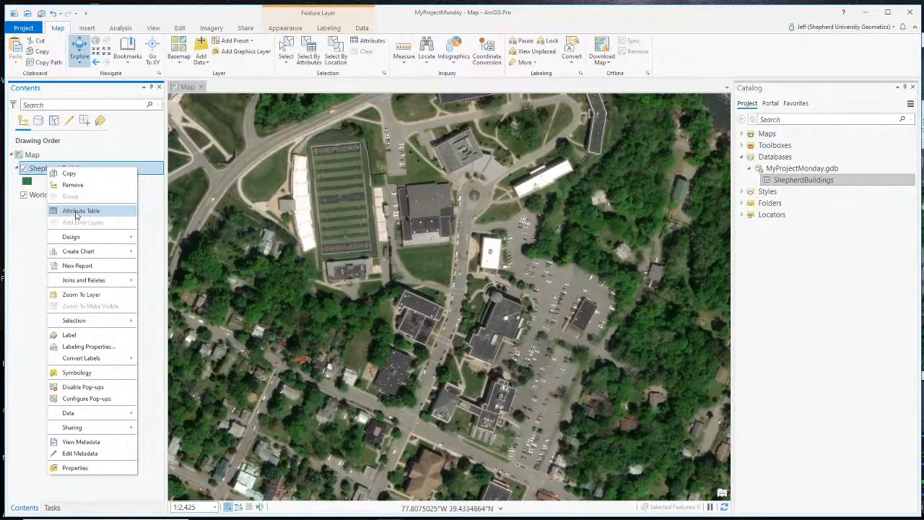
{"action": "left_click", "coordinate": [76, 211]}
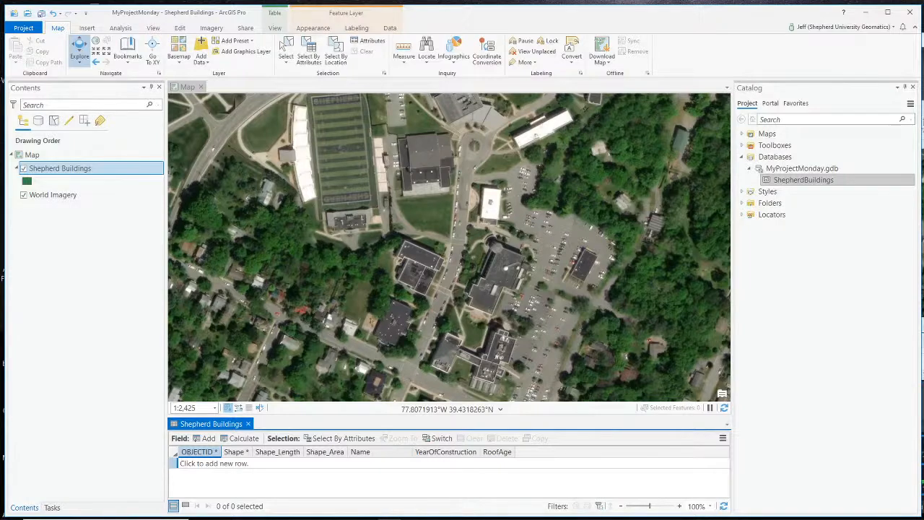
{"action": "key", "text": "alt+Tab"}
{"action": "scroll", "coordinate": [671, 462], "scroll_direction": "up", "scroll_amount": 3}
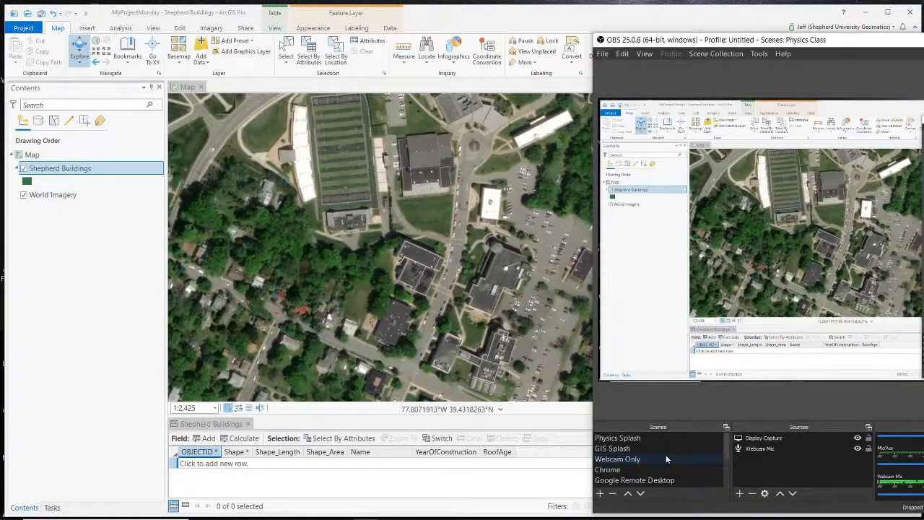
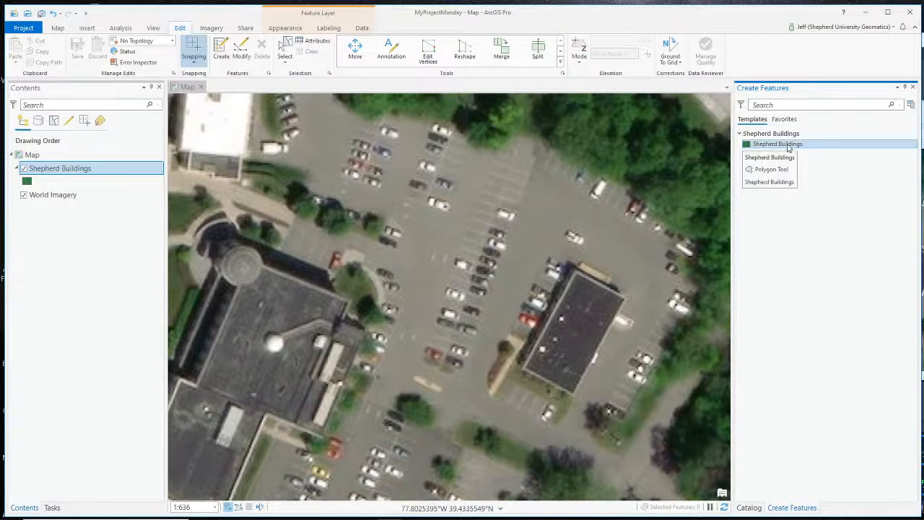
- Digitize a four-corner Shepherd Buildings polygon around the dark-roofed rectangular building in the parking lot and finish the feature
{"action": "left_click", "coordinate": [789, 144]}
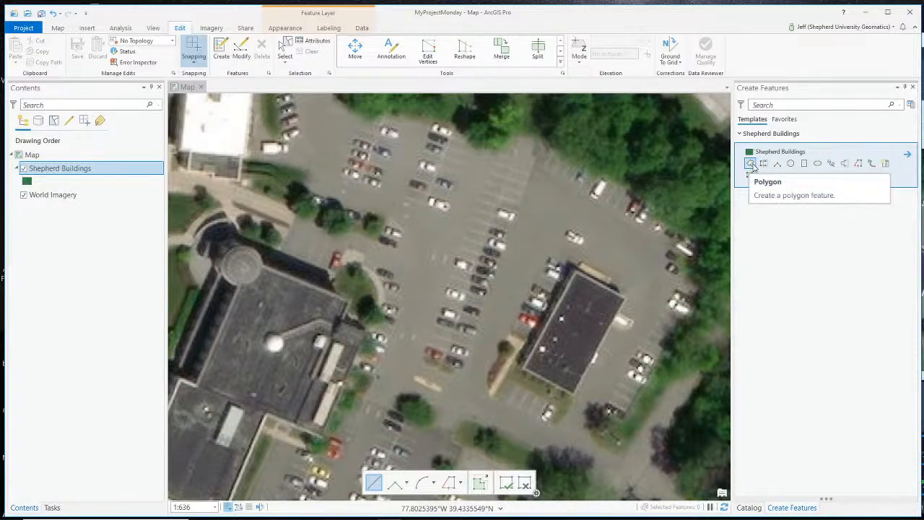
{"action": "left_click", "coordinate": [751, 165]}
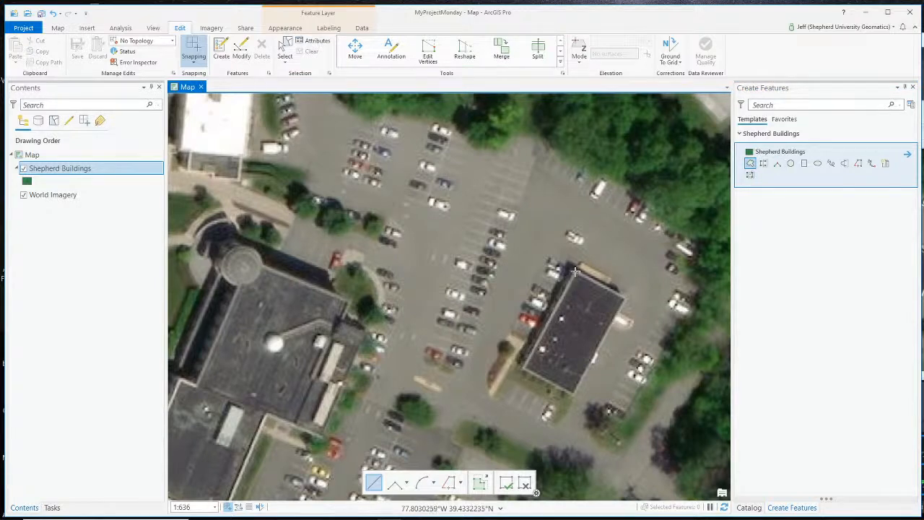
{"action": "left_click", "coordinate": [574, 271]}
{"action": "left_click", "coordinate": [626, 298]}
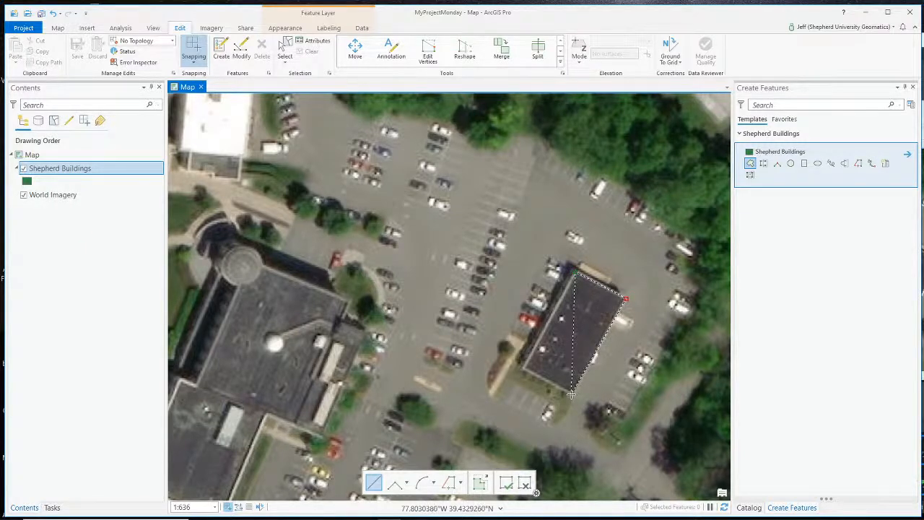
{"action": "left_click", "coordinate": [572, 395]}
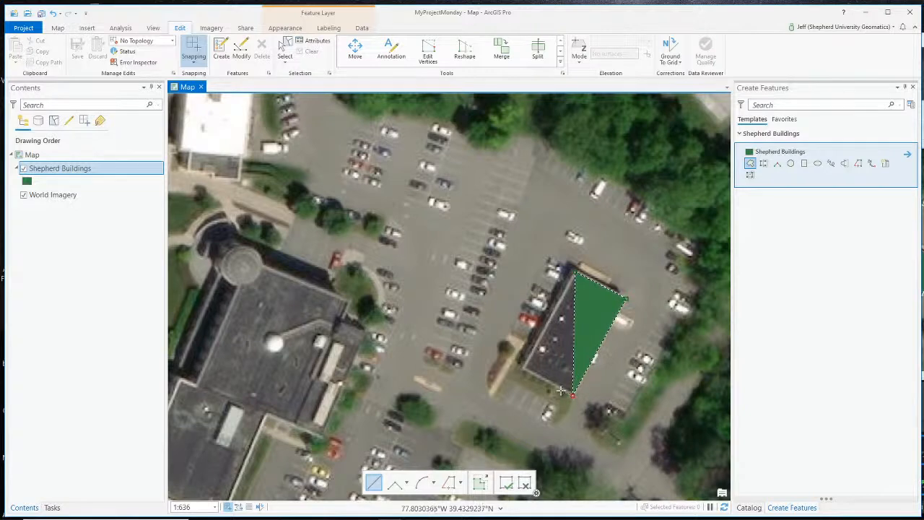
{"action": "left_click", "coordinate": [522, 368]}
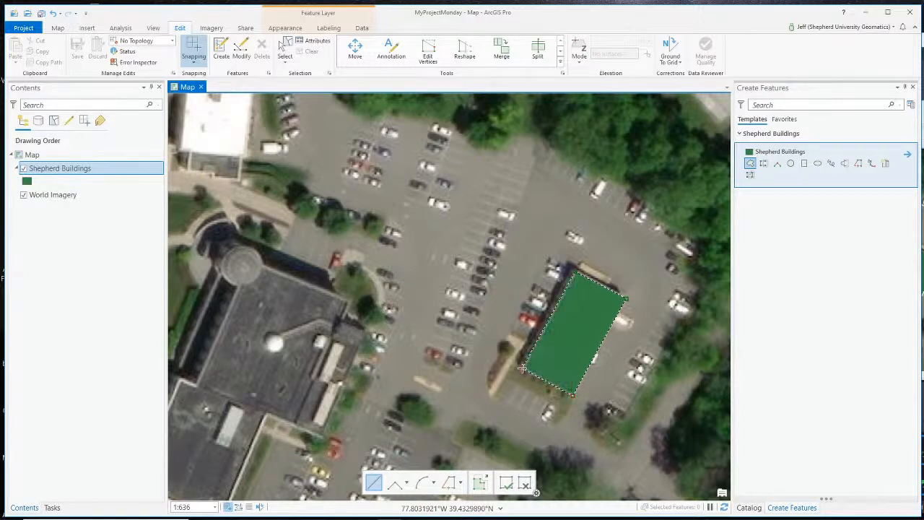
{"action": "left_click", "coordinate": [505, 484]}
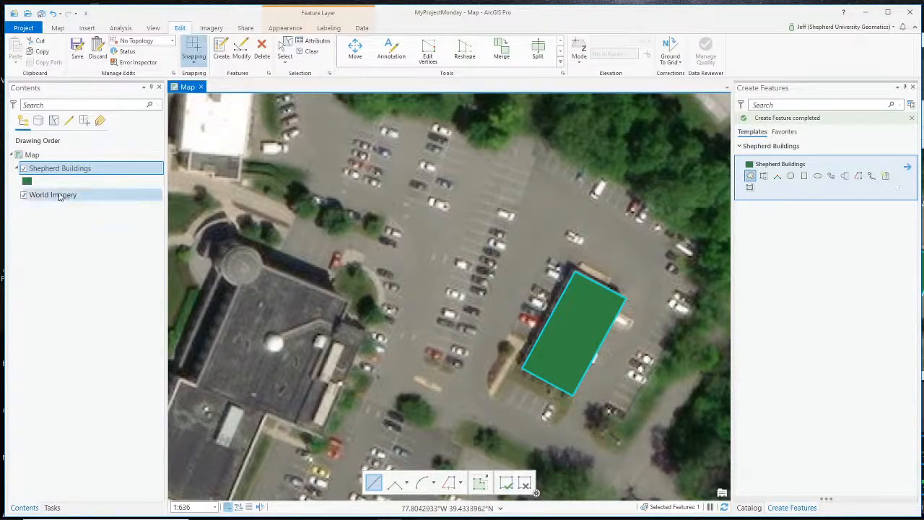
- Save all edits made to the Shepherd Buildings layer
{"action": "left_click", "coordinate": [77, 47]}
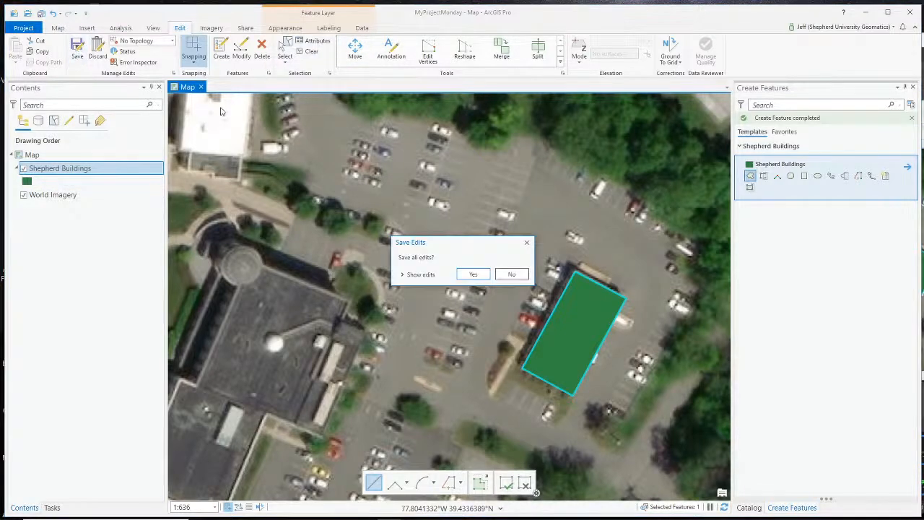
{"action": "left_click", "coordinate": [473, 274]}
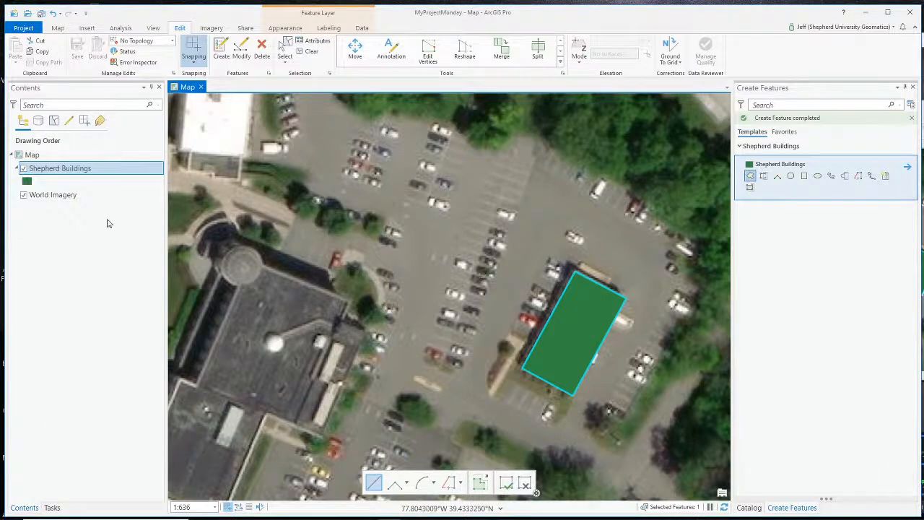
- Open the Shepherd Buildings attribute table and enter Name Facilities, YearOfConstruction 1968 and RoofAge 12 for the polygon
{"action": "right_click", "coordinate": [48, 169]}
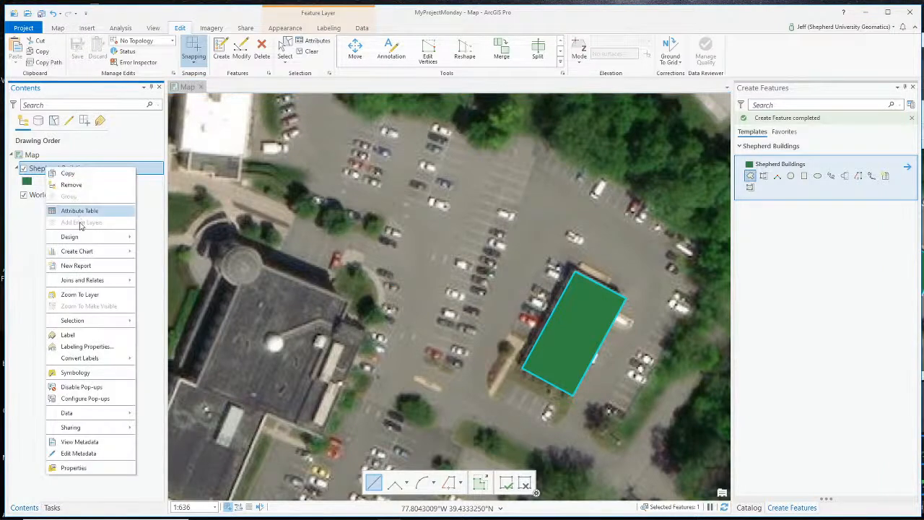
{"action": "left_click", "coordinate": [97, 213]}
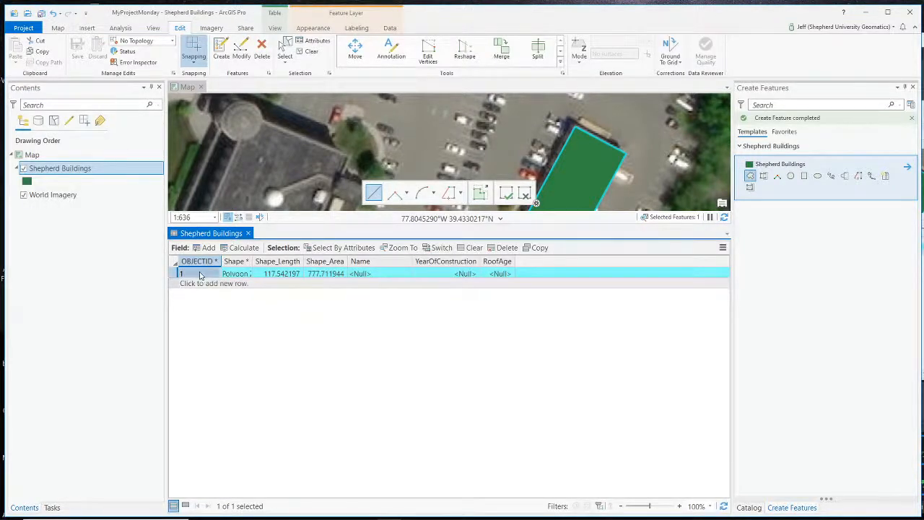
{"action": "double_click", "coordinate": [369, 274]}
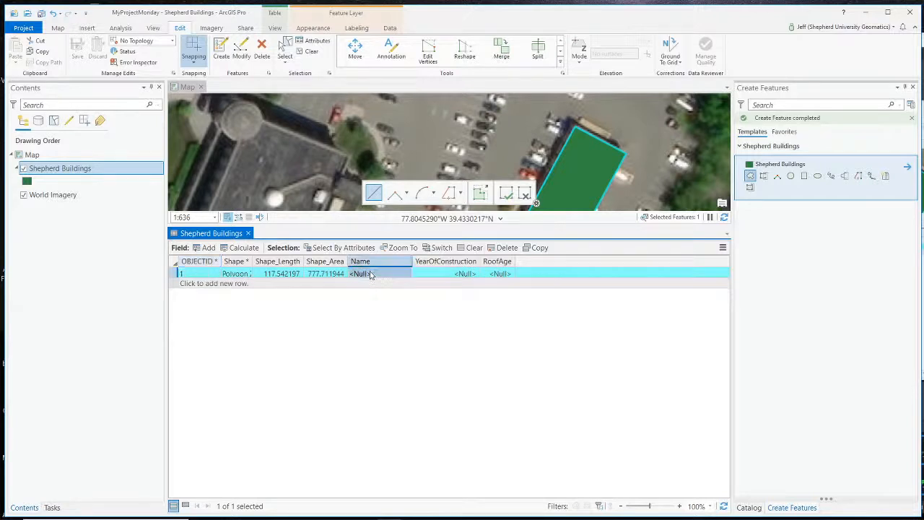
{"action": "double_click", "coordinate": [423, 272]}
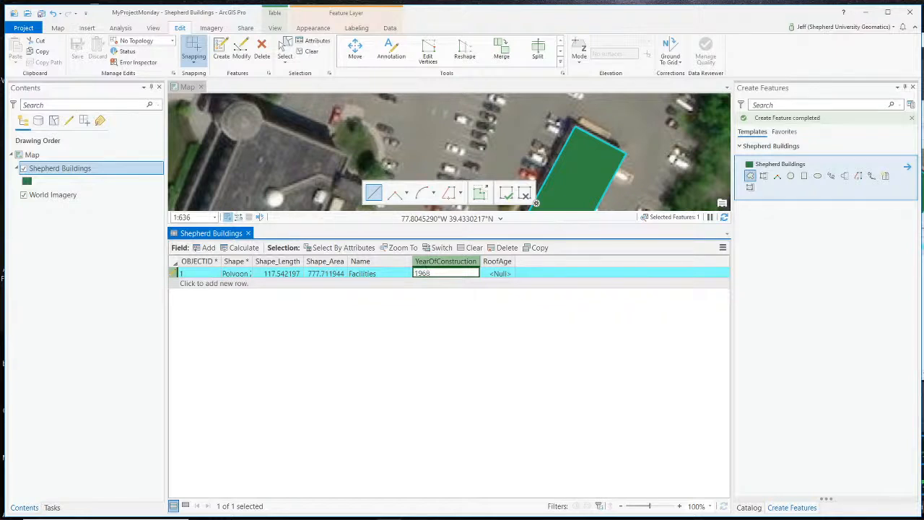
{"action": "key", "text": "Tab"}
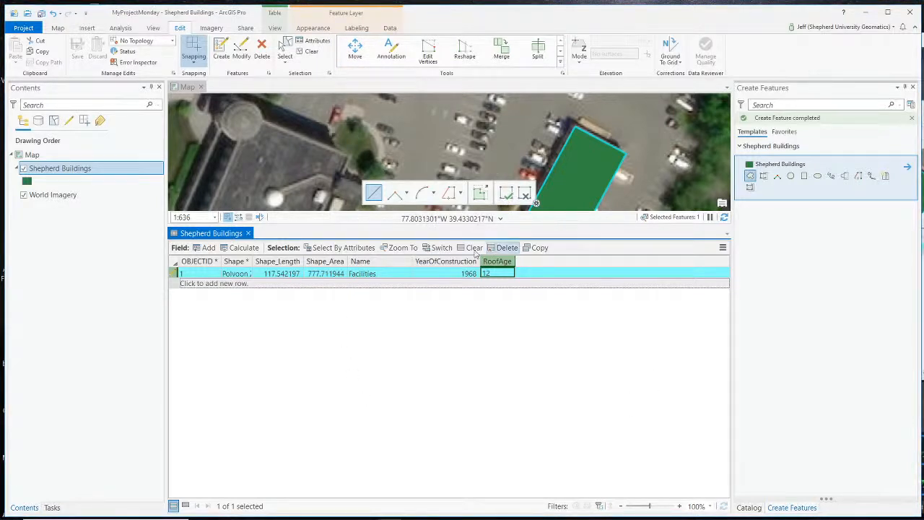
{"action": "key", "text": "shift+Tab"}
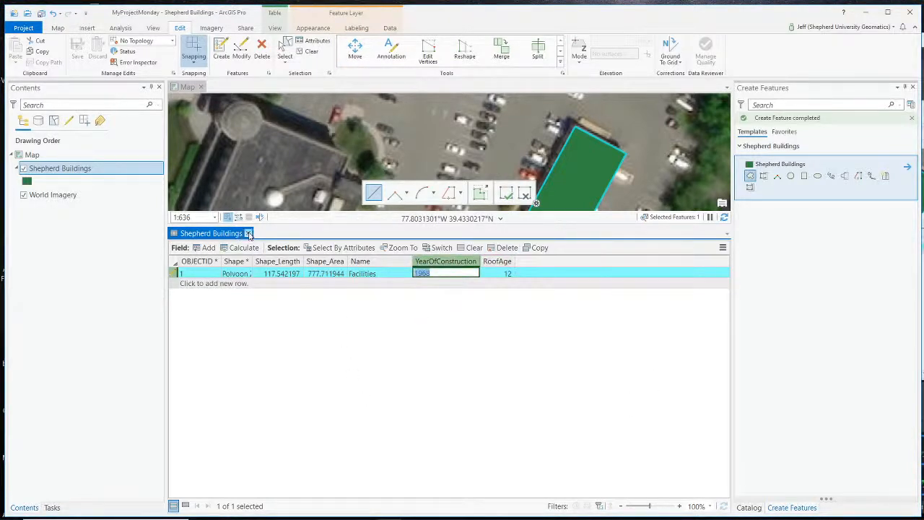
{"action": "left_click", "coordinate": [313, 28]}
{"action": "left_click", "coordinate": [358, 28]}
{"action": "left_click", "coordinate": [391, 28]}
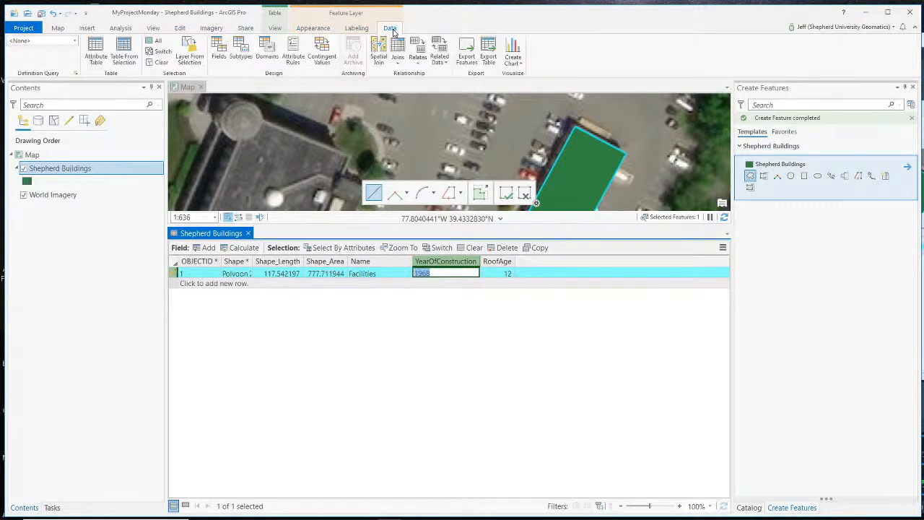
{"action": "left_click", "coordinate": [59, 29]}
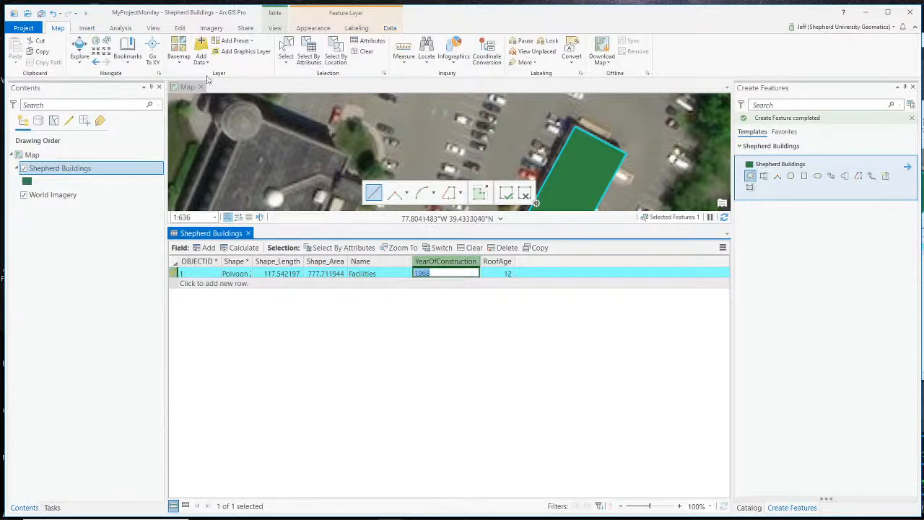
{"action": "left_click", "coordinate": [152, 28]}
{"action": "left_click", "coordinate": [180, 28]}
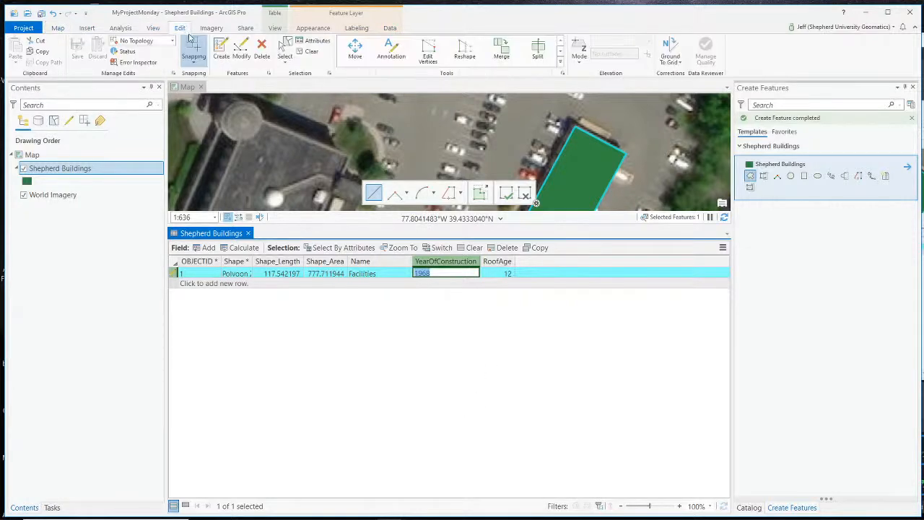
- Close the attribute table, select the building polygon on the map and display its editable attributes
{"action": "left_click", "coordinate": [247, 233]}
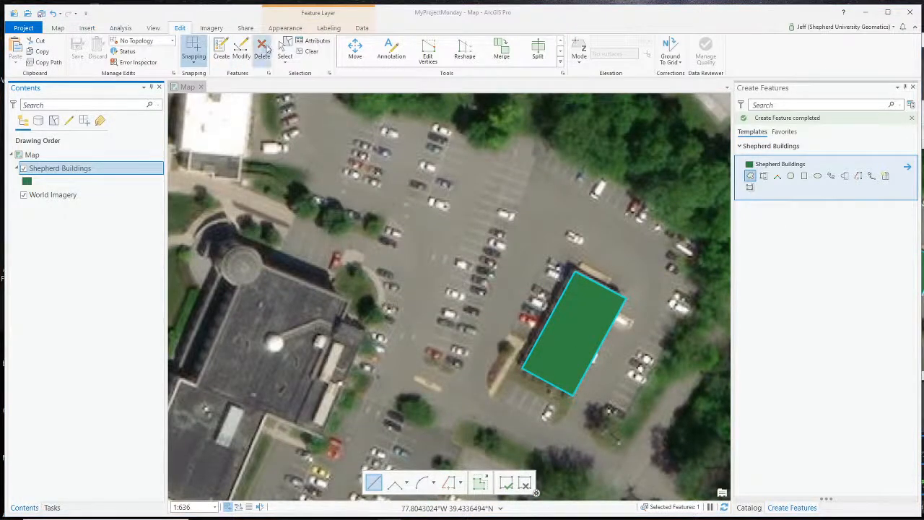
{"action": "left_click", "coordinate": [285, 49]}
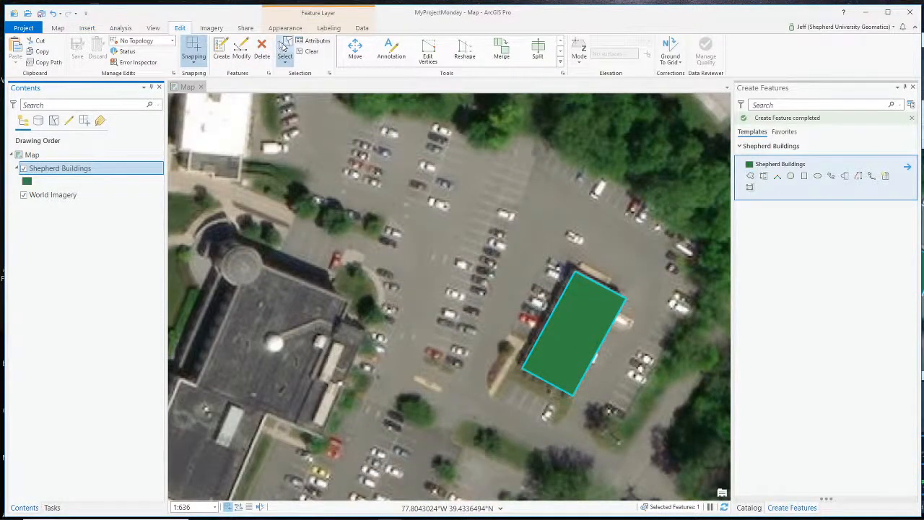
{"action": "left_click", "coordinate": [585, 351]}
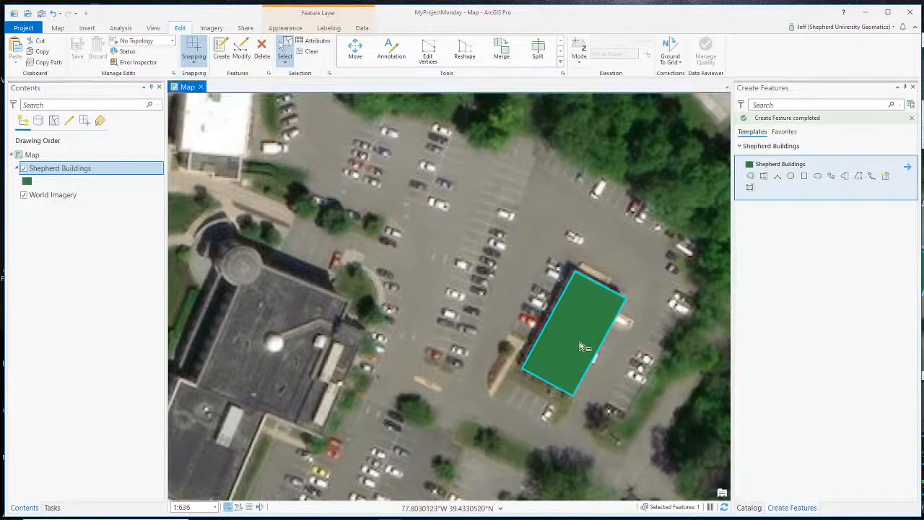
{"action": "left_click", "coordinate": [317, 43]}
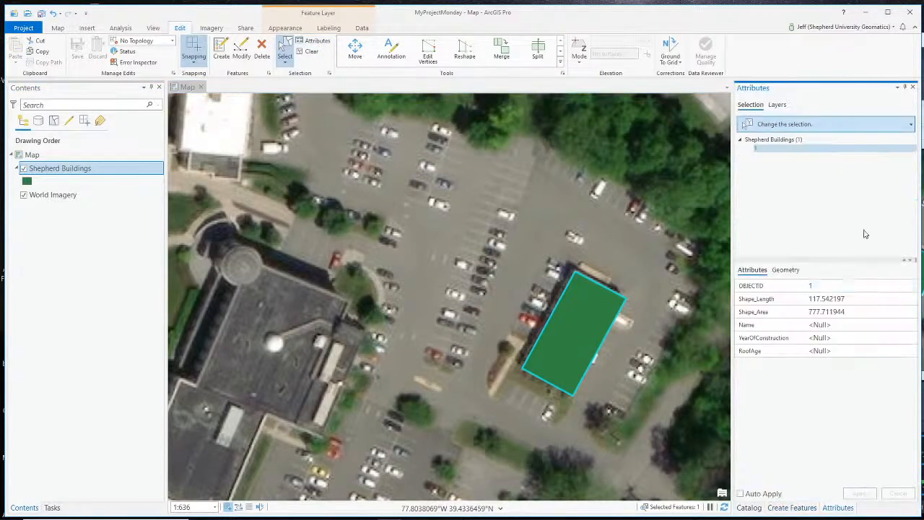
- Set the selected building's Name to Facilities, YearOfConstruction to 1968 and RoofAge to 12, and apply the changes
{"action": "left_click", "coordinate": [821, 326]}
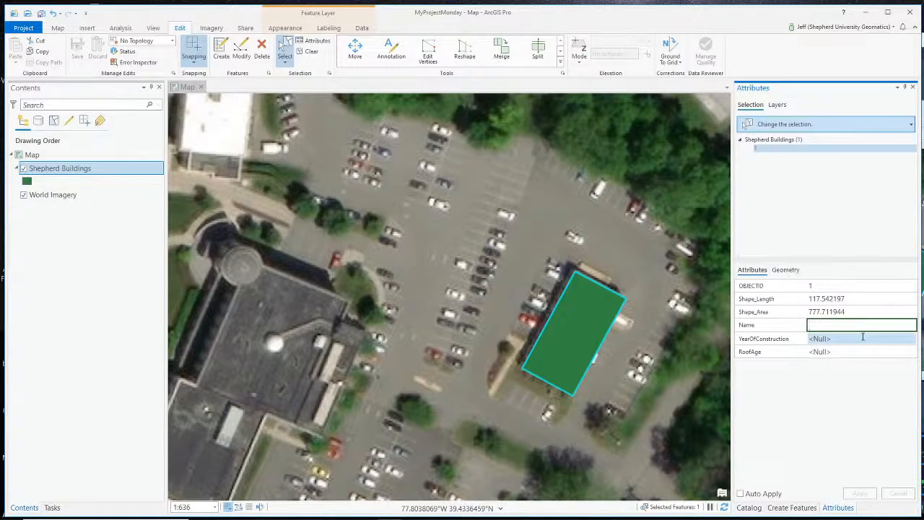
{"action": "left_click", "coordinate": [862, 338]}
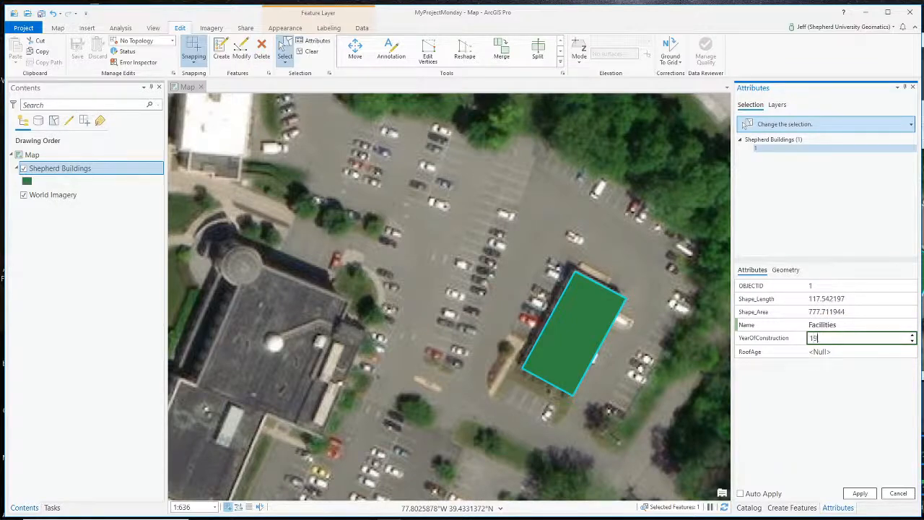
{"action": "key", "text": "Tab"}
{"action": "type", "text": "1"}
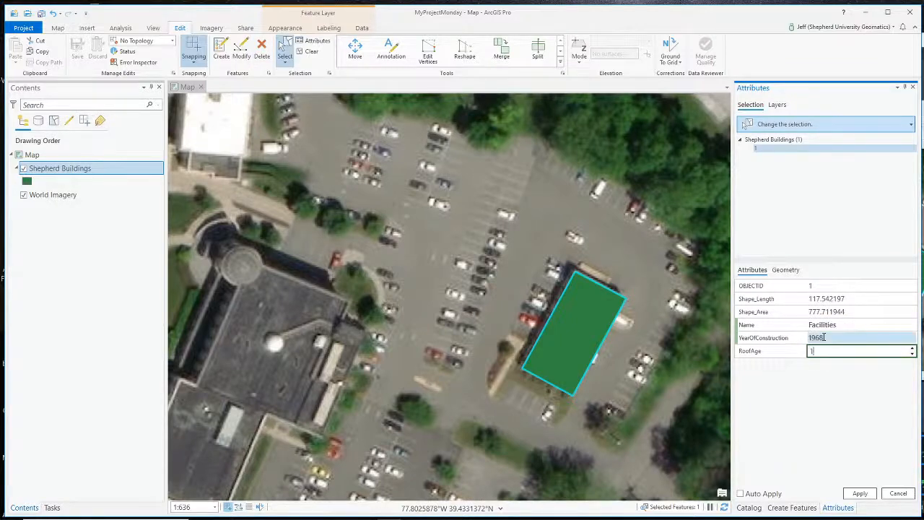
{"action": "type", "text": "2"}
{"action": "key", "text": "Return"}
{"action": "left_click", "coordinate": [860, 493]}
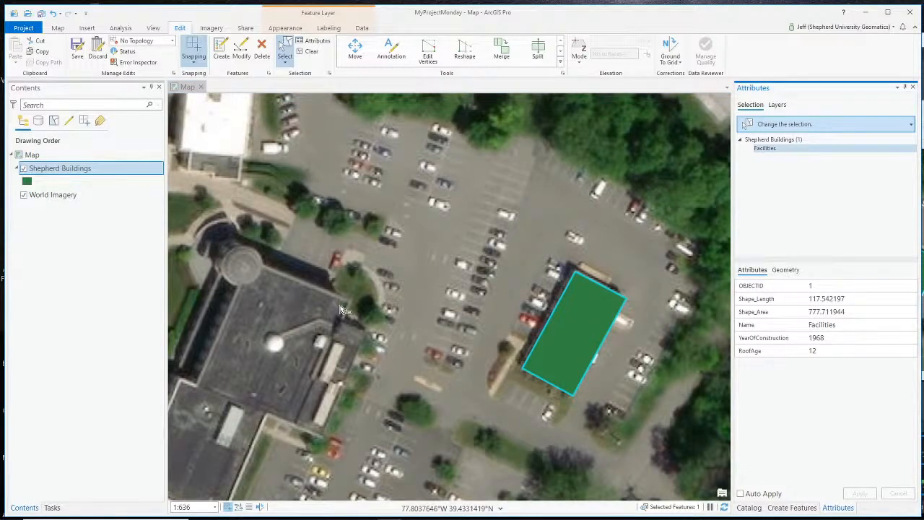
- Clear the feature selection on the map
{"action": "scroll", "coordinate": [342, 309], "scroll_direction": "down", "scroll_amount": 4}
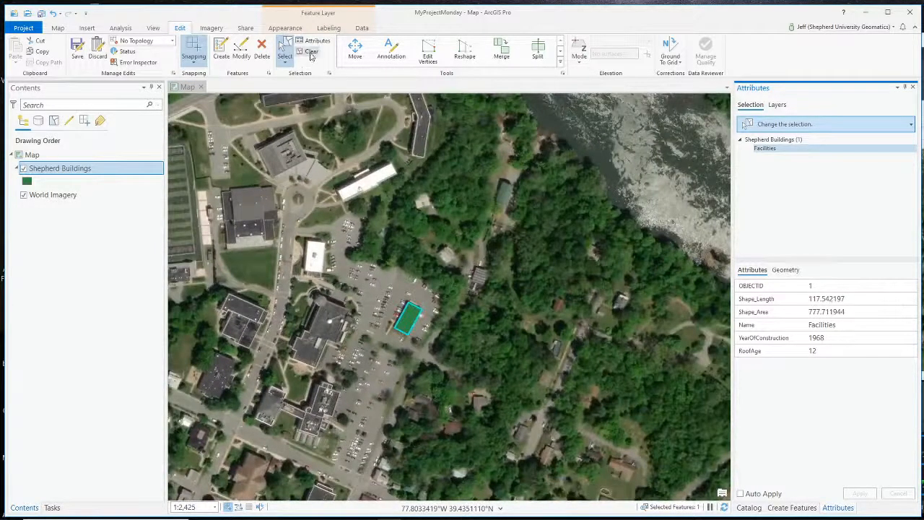
{"action": "left_click", "coordinate": [311, 52]}
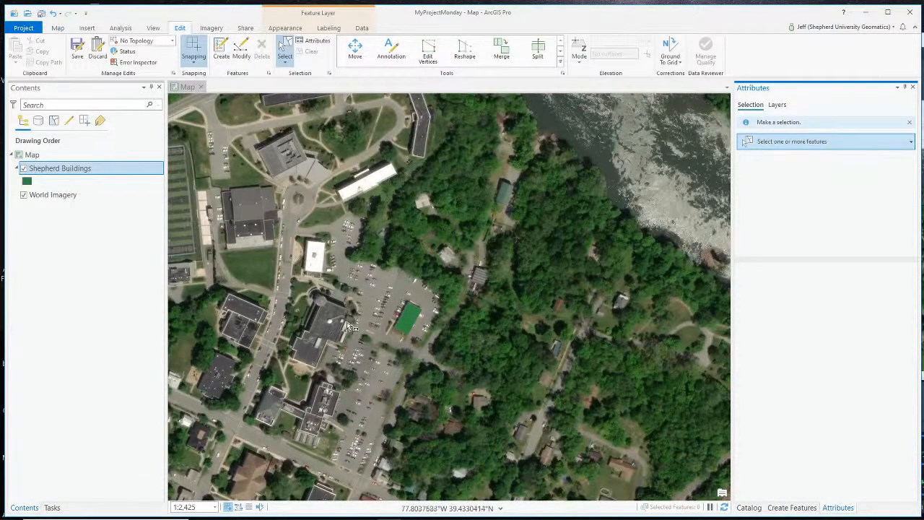
{"action": "left_click_drag", "start_coordinate": [359, 323], "coordinate": [460, 283]}
{"action": "left_click", "coordinate": [311, 52]}
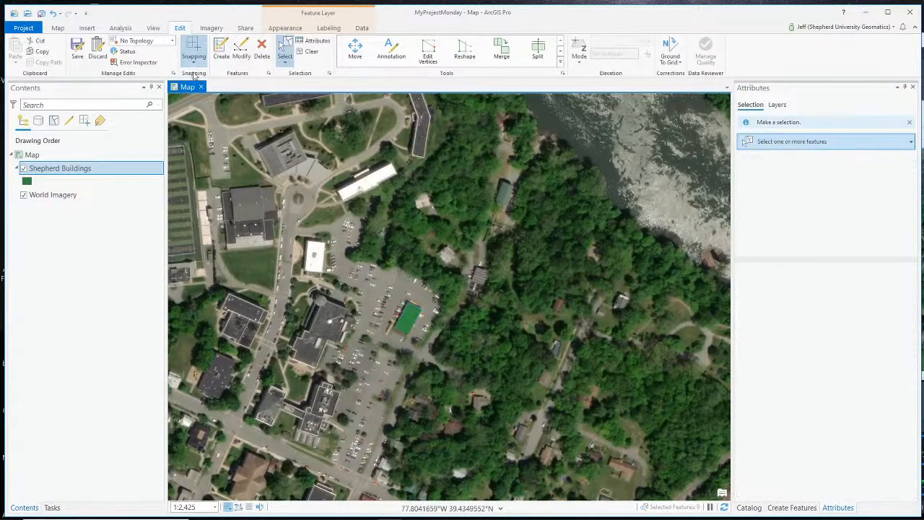
- Digitize a four-corner Shepherd Buildings polygon around the street-side wing of the connected building complex and finish the feature
{"action": "left_click", "coordinate": [58, 28]}
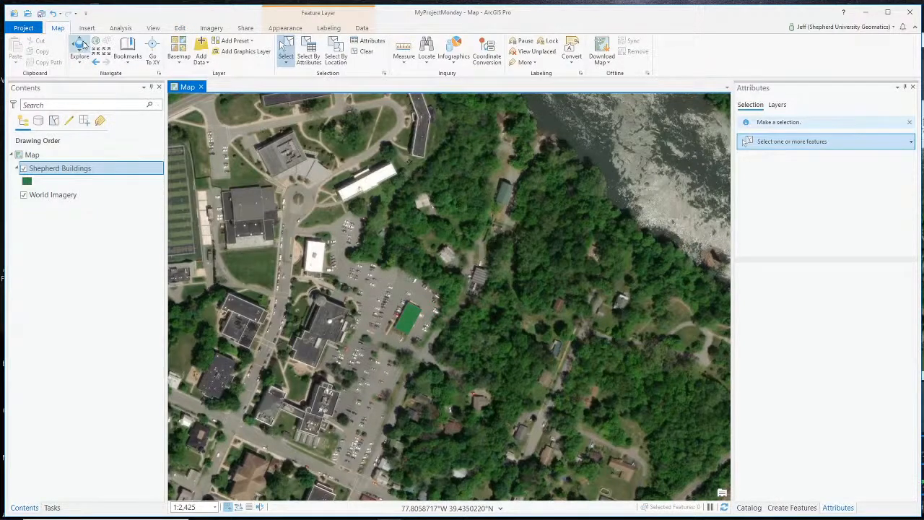
{"action": "left_click_drag", "start_coordinate": [272, 260], "coordinate": [396, 254]}
{"action": "scroll", "coordinate": [451, 384], "scroll_direction": "up", "scroll_amount": 5}
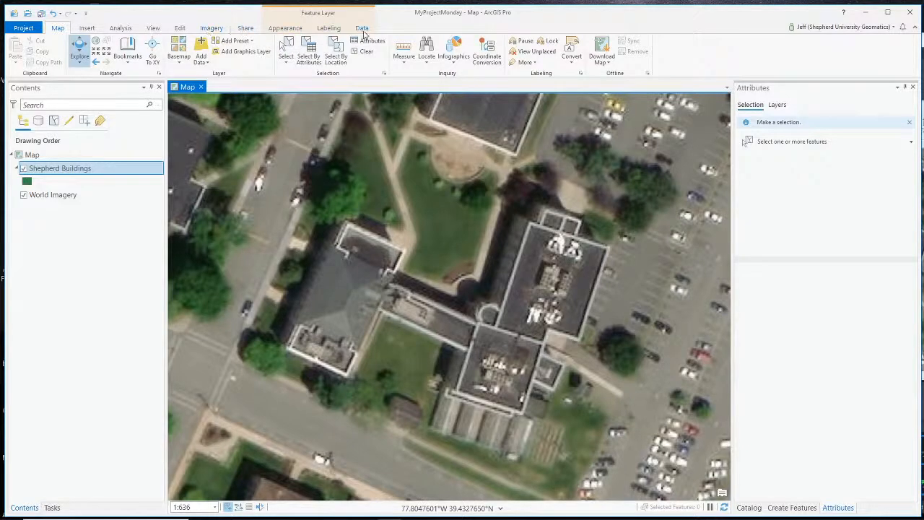
{"action": "left_click", "coordinate": [179, 29]}
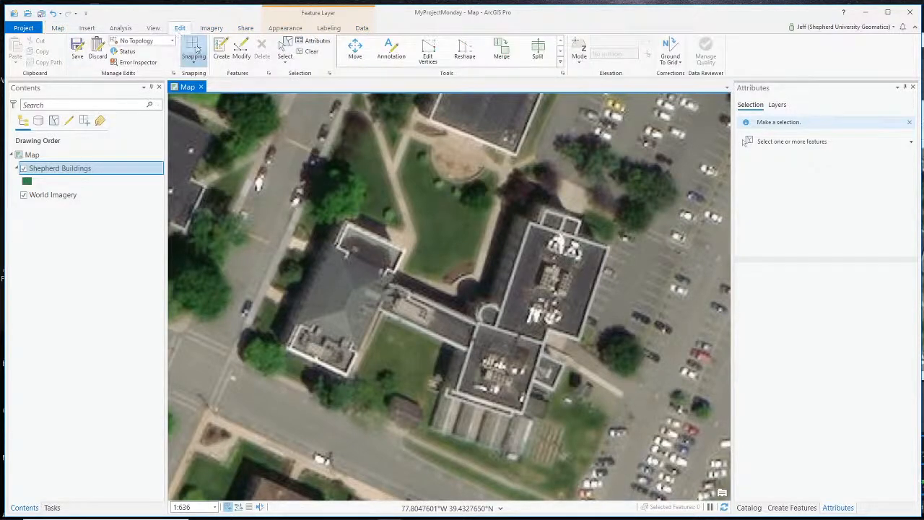
{"action": "left_click", "coordinate": [196, 59]}
{"action": "left_click", "coordinate": [196, 59]}
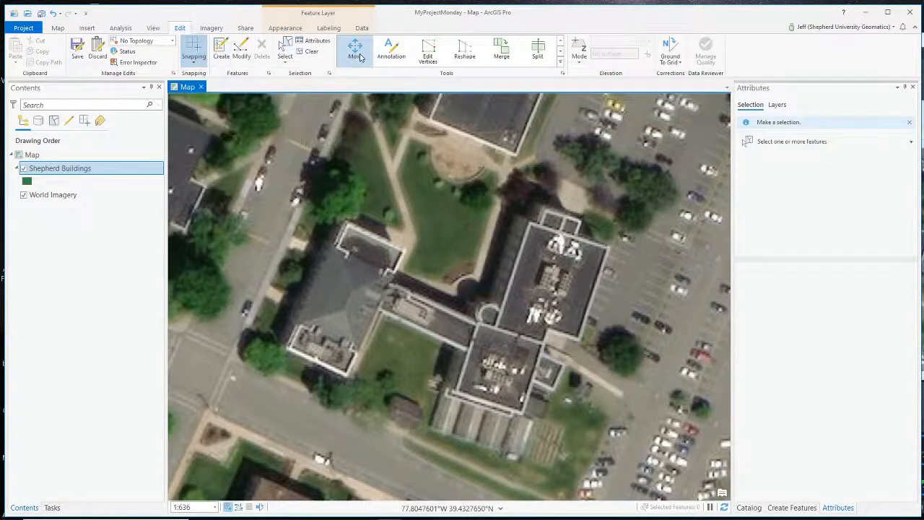
{"action": "left_click", "coordinate": [221, 51]}
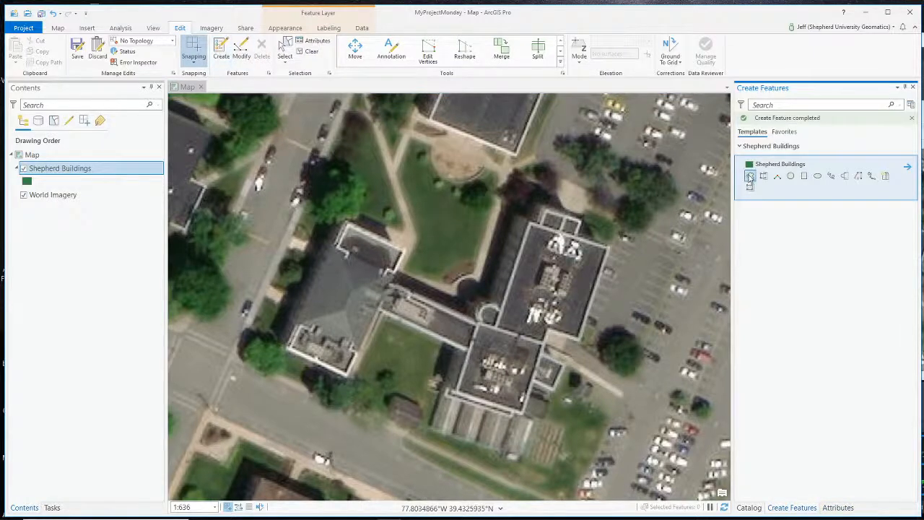
{"action": "left_click", "coordinate": [750, 178]}
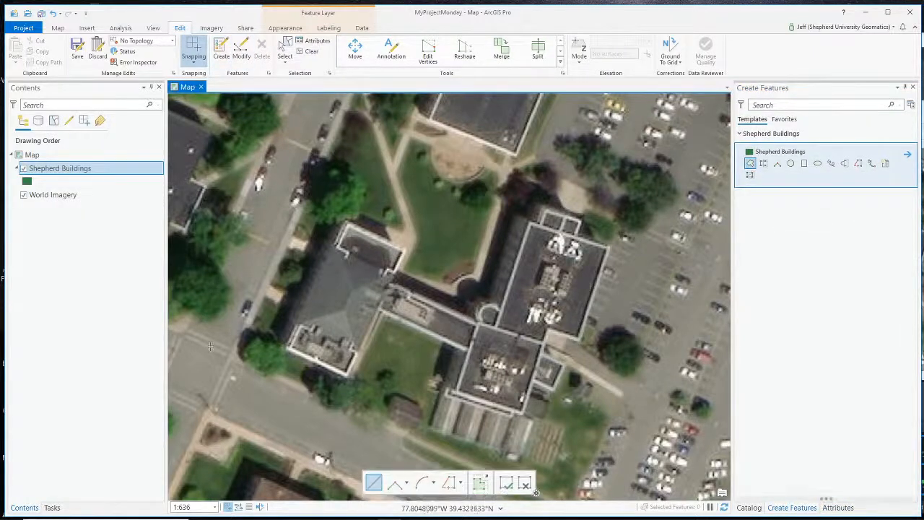
{"action": "left_click", "coordinate": [283, 343]}
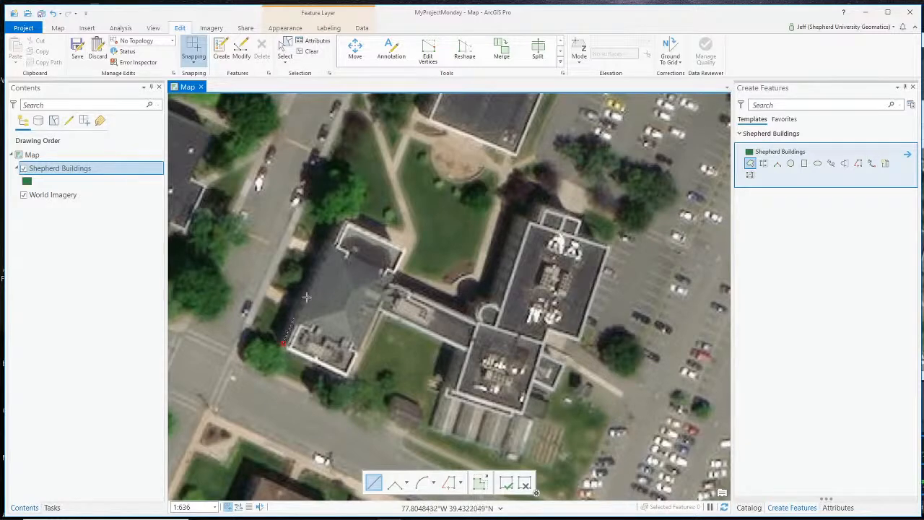
{"action": "left_click", "coordinate": [343, 223]}
{"action": "left_click", "coordinate": [406, 253]}
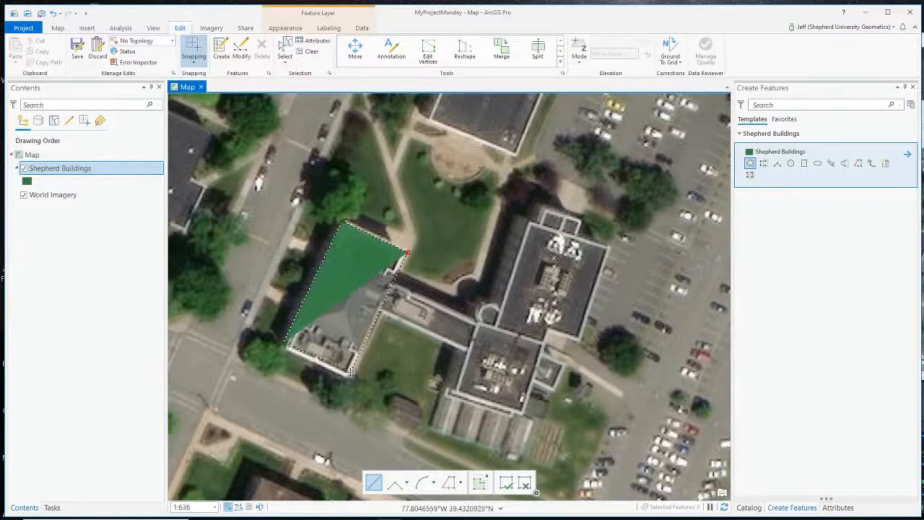
{"action": "left_click", "coordinate": [346, 376]}
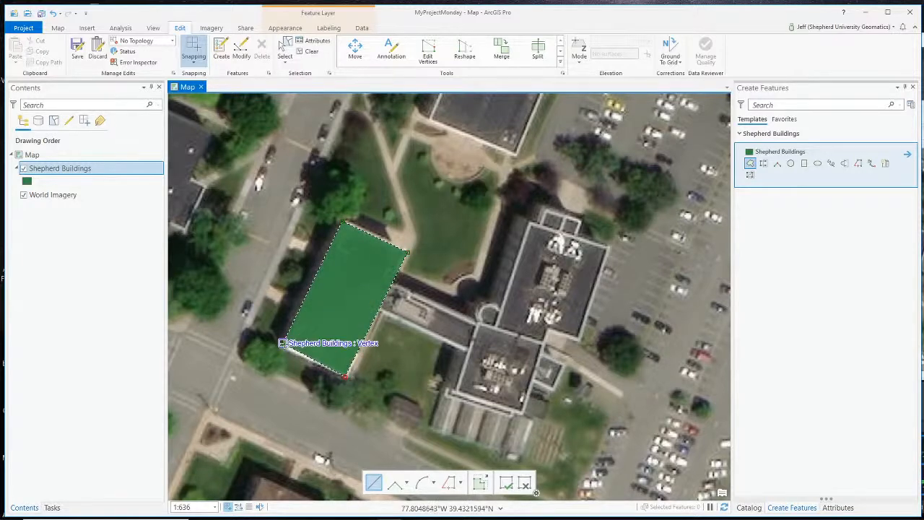
{"action": "double_click", "coordinate": [283, 343]}
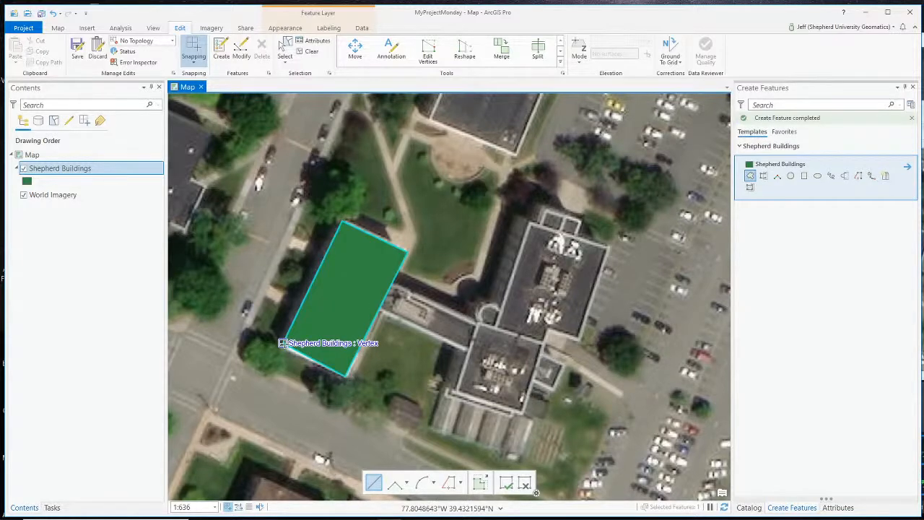
- Open the Shepherd Buildings template's attribute entry view for features about to be created
{"action": "left_click", "coordinate": [908, 167]}
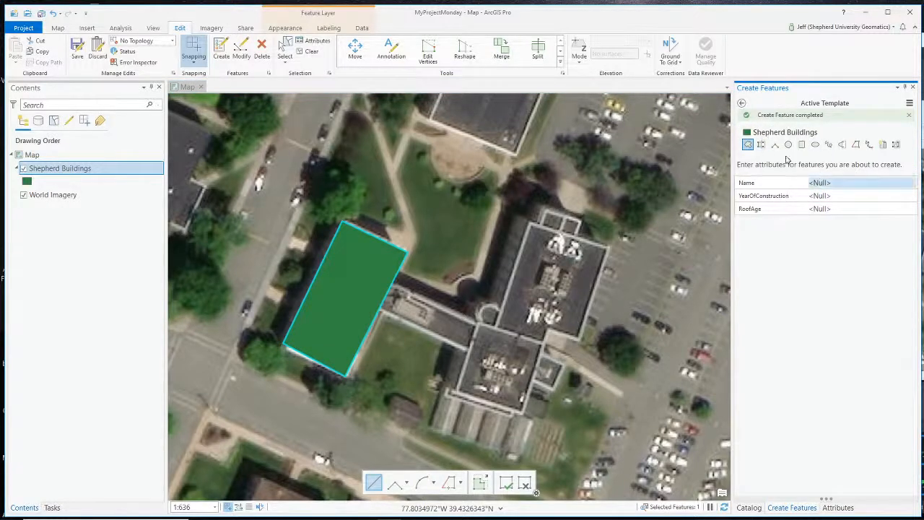
{"action": "left_click", "coordinate": [741, 103]}
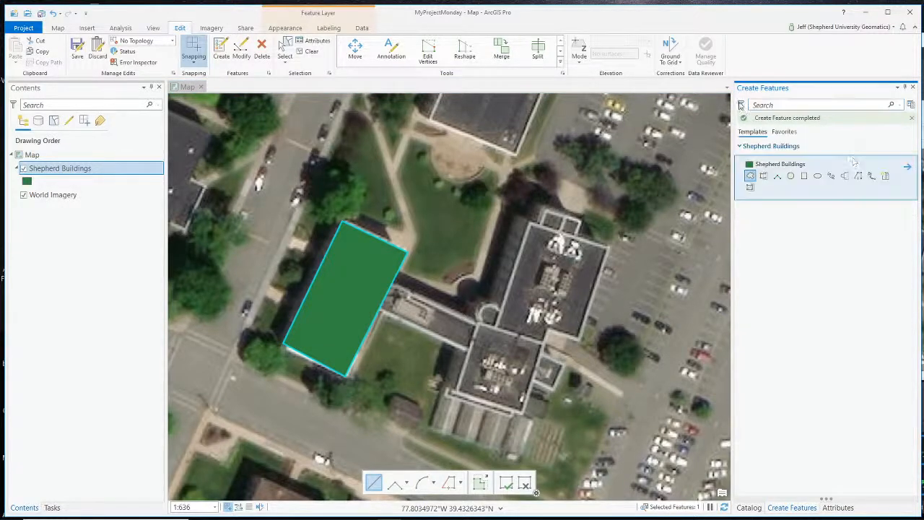
{"action": "left_click", "coordinate": [907, 169]}
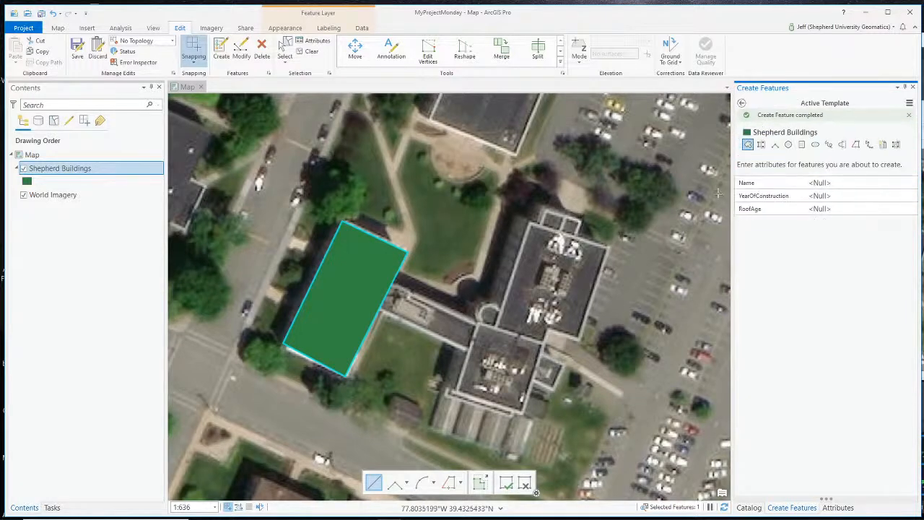
- Set the Shepherd Buildings template's Name to Snyder Hall, YearOfConstruction to 1977 and RoofAge to 15
{"action": "left_click", "coordinate": [821, 182]}
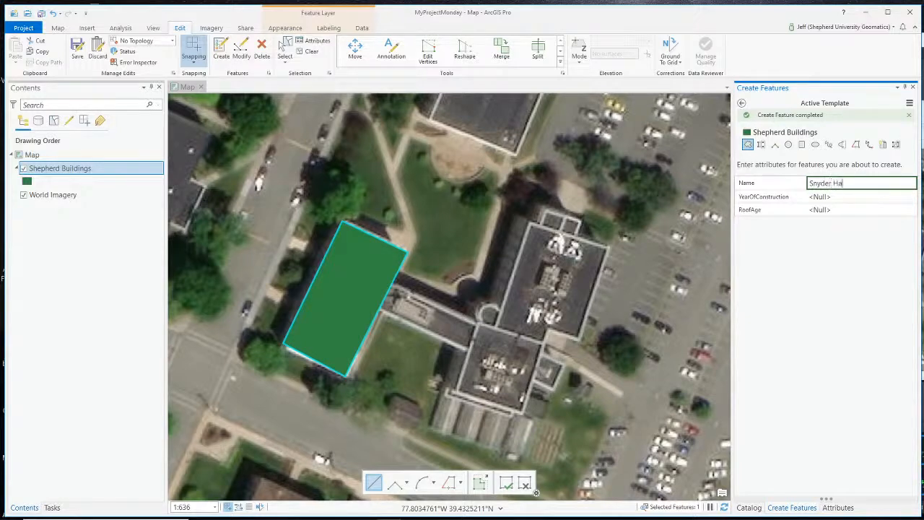
{"action": "type", "text": "ll"}
{"action": "key", "text": "Tab"}
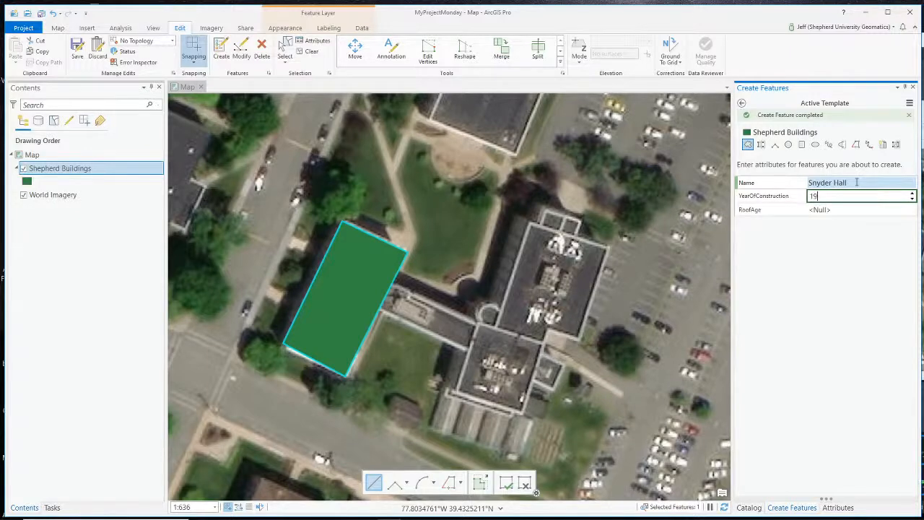
{"action": "key", "text": "Tab"}
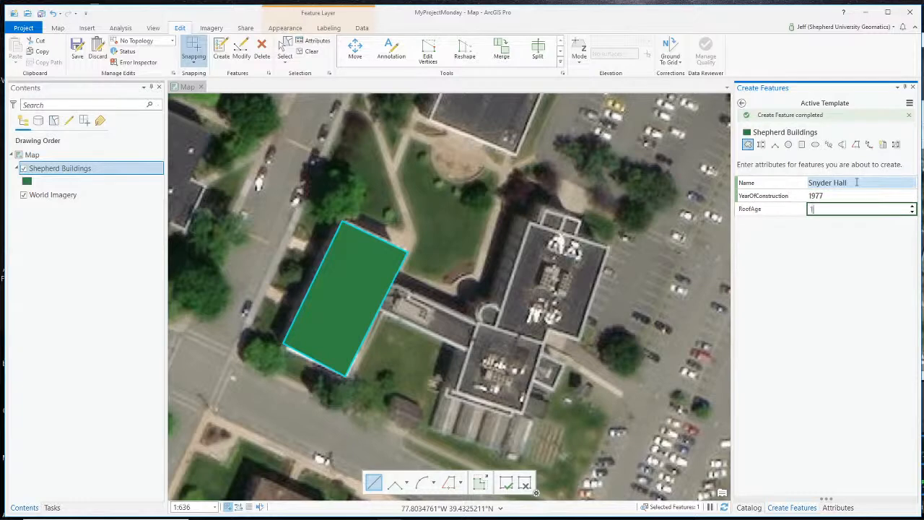
{"action": "type", "text": "15"}
{"action": "key", "text": "Return"}
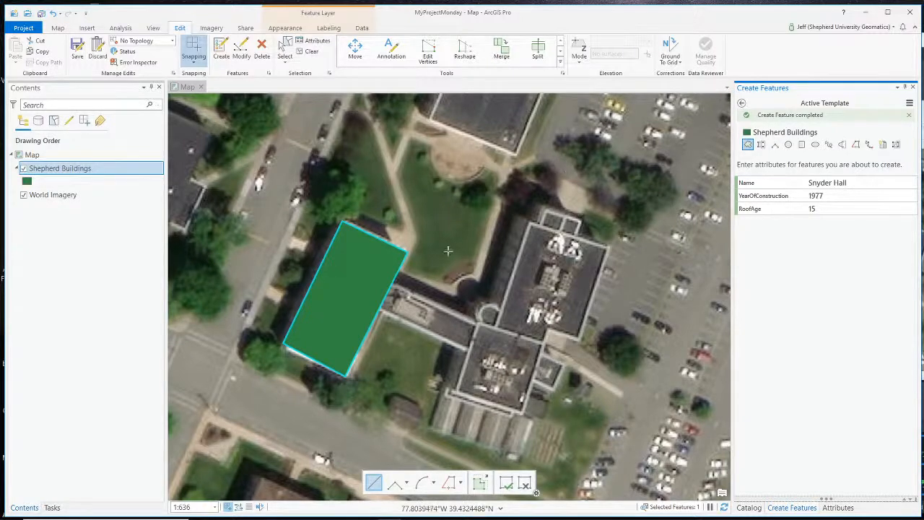
- Clear the feature selection and turn off vertex snapping
{"action": "left_click", "coordinate": [308, 53]}
{"action": "scroll", "coordinate": [476, 252], "scroll_direction": "up", "scroll_amount": 3}
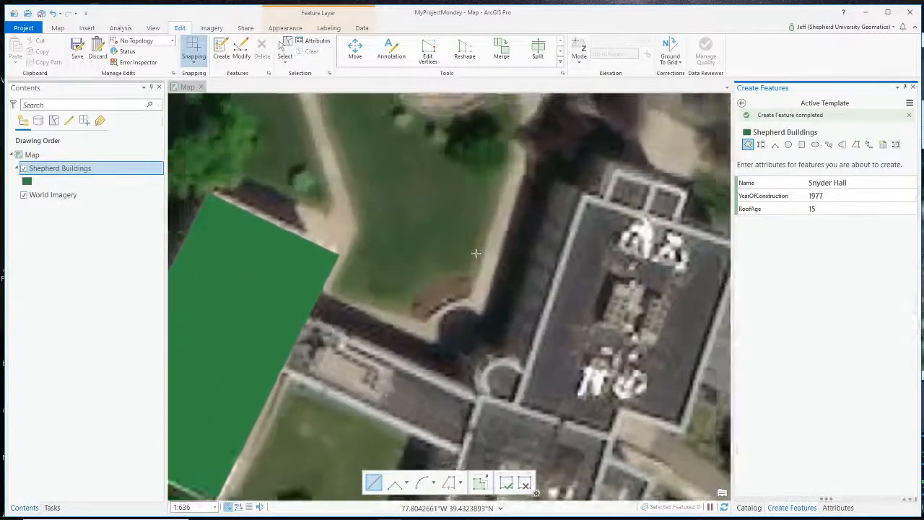
{"action": "scroll", "coordinate": [474, 253], "scroll_direction": "down", "scroll_amount": 5}
{"action": "scroll", "coordinate": [440, 292], "scroll_direction": "up", "scroll_amount": 1}
{"action": "scroll", "coordinate": [440, 293], "scroll_direction": "up", "scroll_amount": 1}
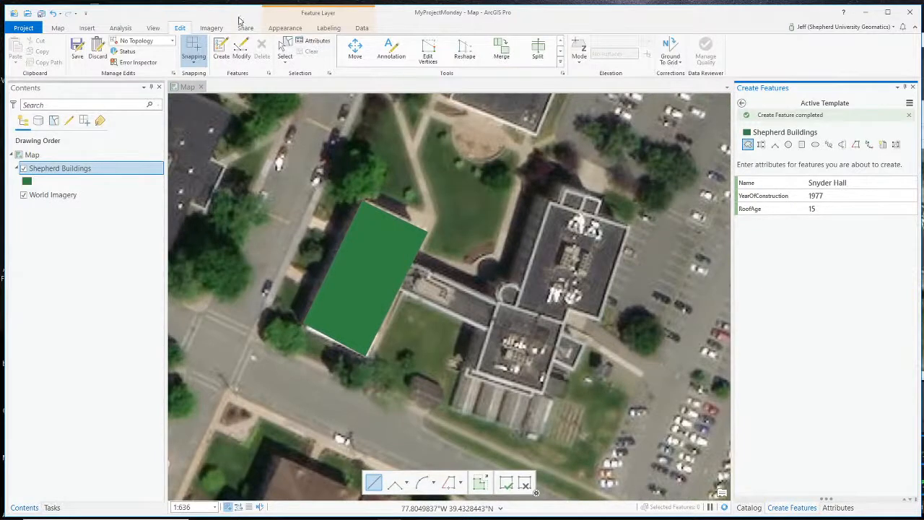
{"action": "left_click", "coordinate": [193, 56]}
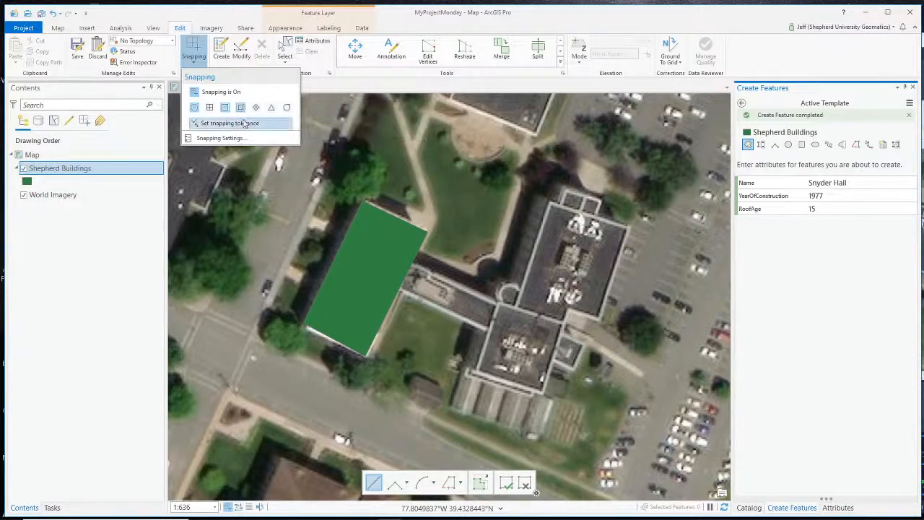
{"action": "left_click", "coordinate": [225, 107]}
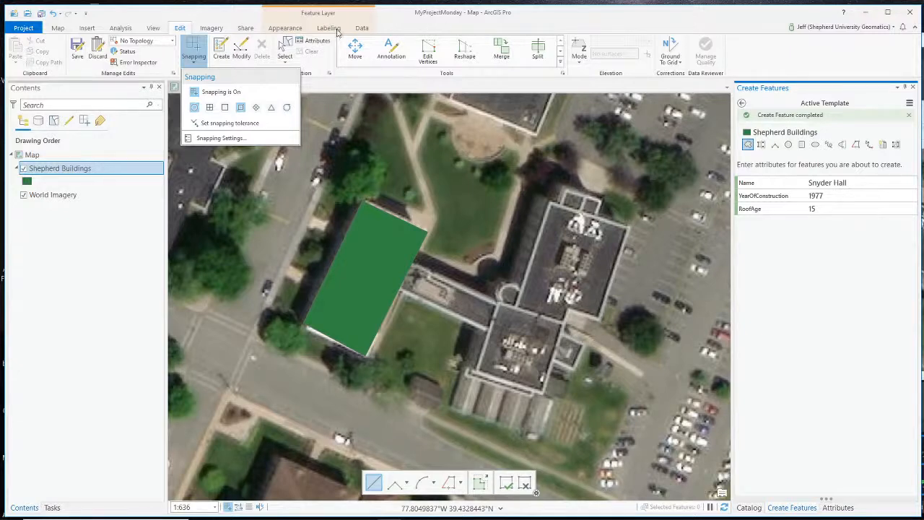
- Digitize a Shepherd Buildings polygon around the connecting corridor and the parking-lot-side wings, starting and ending on the street-side wing's edge, and finish the feature
{"action": "left_click", "coordinate": [225, 47]}
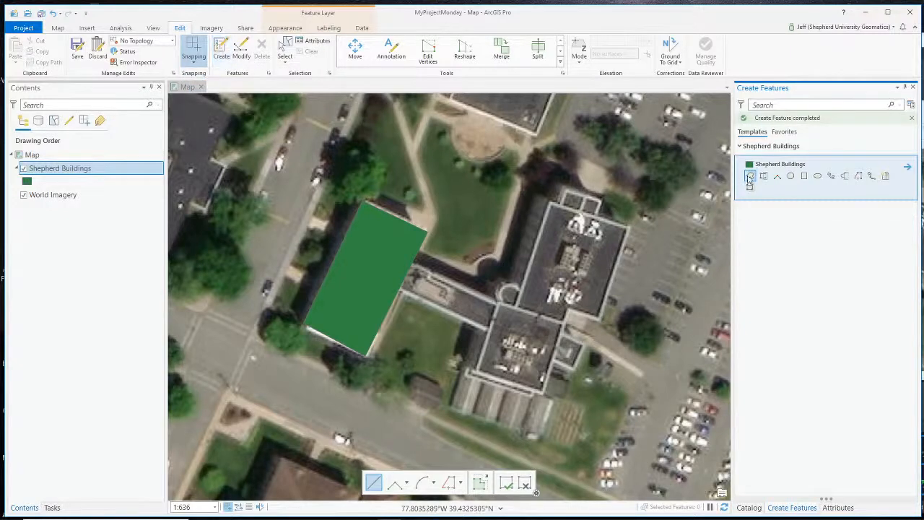
{"action": "left_click", "coordinate": [750, 176]}
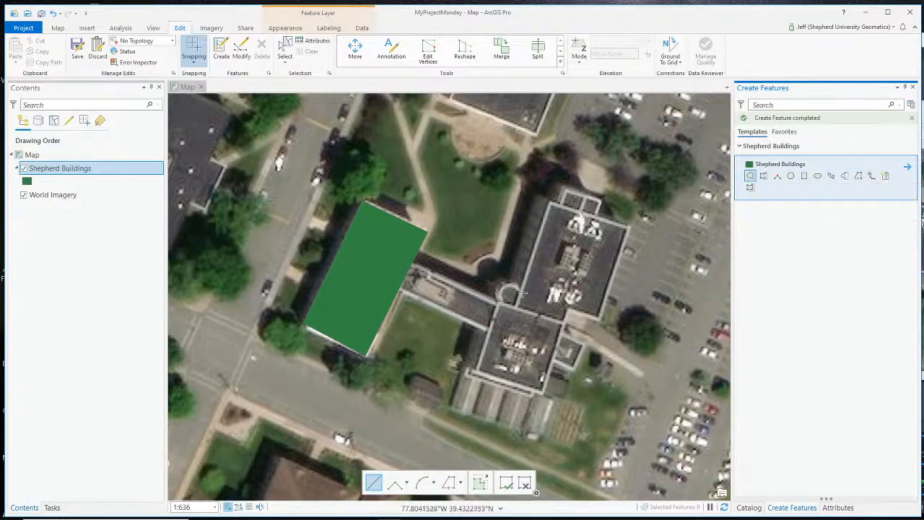
{"action": "left_click", "coordinate": [410, 265]}
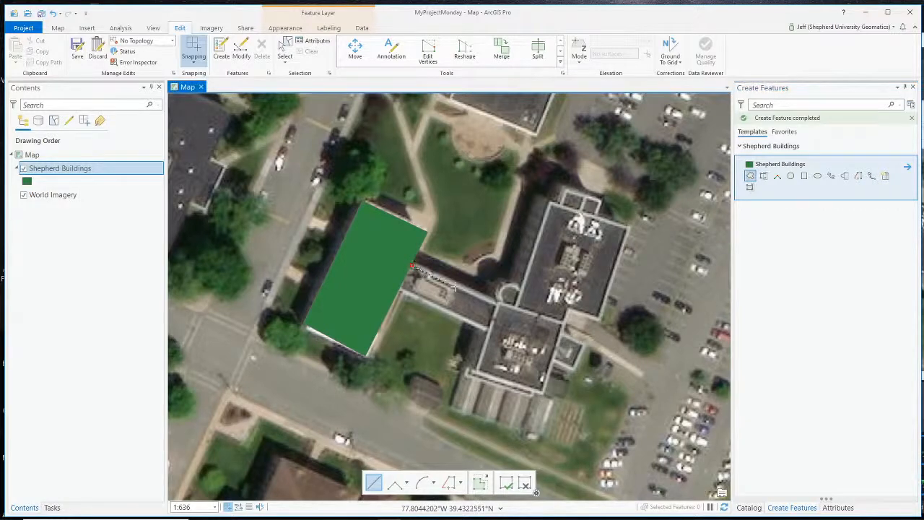
{"action": "left_click", "coordinate": [498, 304]}
{"action": "left_click", "coordinate": [504, 285]}
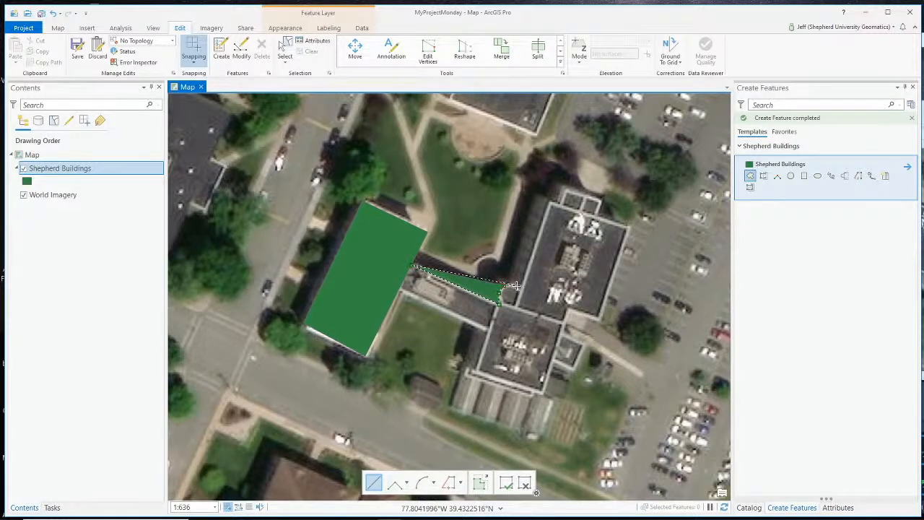
{"action": "left_click", "coordinate": [521, 289]}
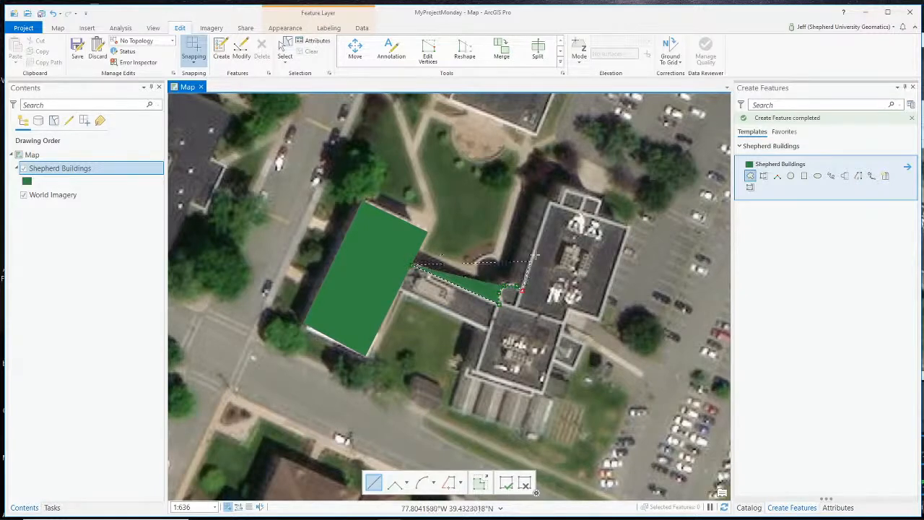
{"action": "left_click", "coordinate": [549, 205]}
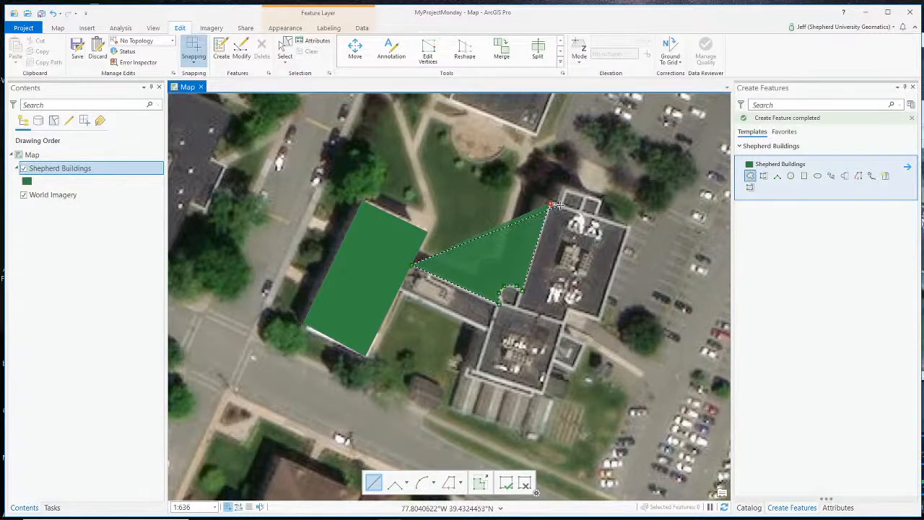
{"action": "left_click", "coordinate": [566, 194]}
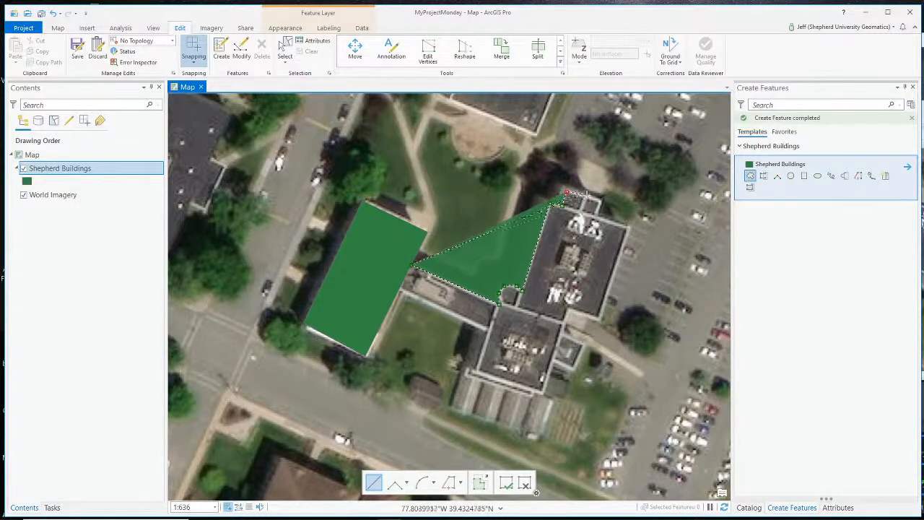
{"action": "left_click", "coordinate": [600, 202]}
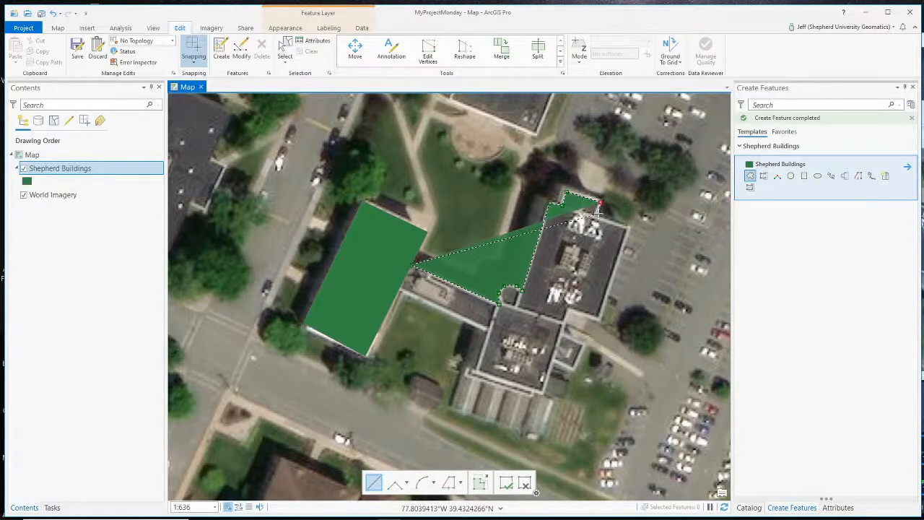
{"action": "left_click", "coordinate": [626, 228]}
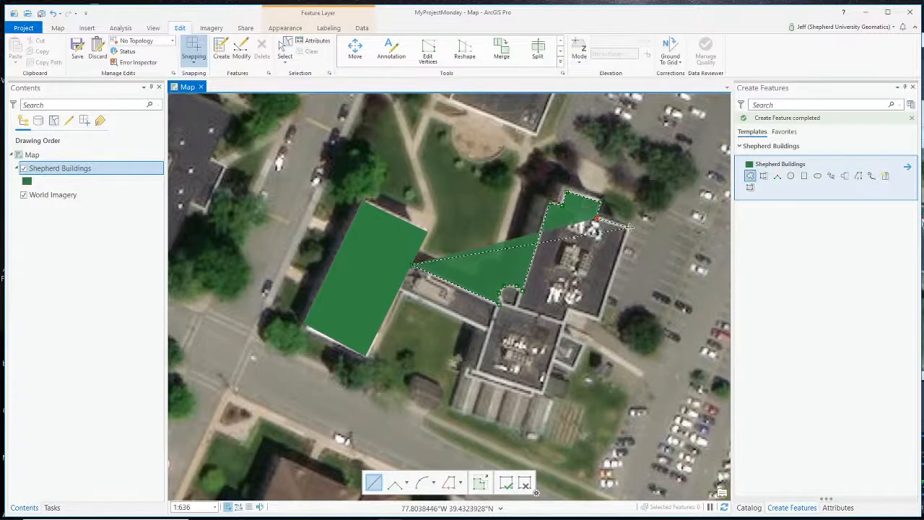
{"action": "left_click", "coordinate": [600, 318]}
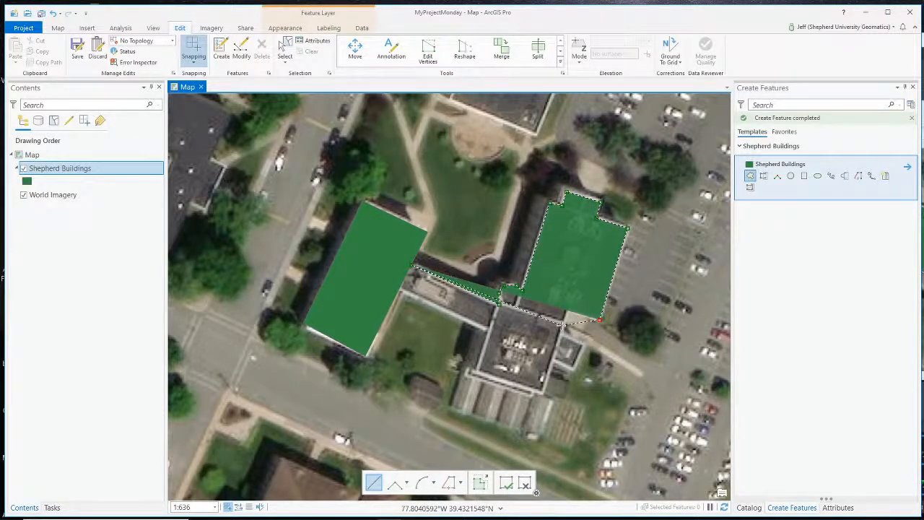
{"action": "left_click", "coordinate": [563, 326]}
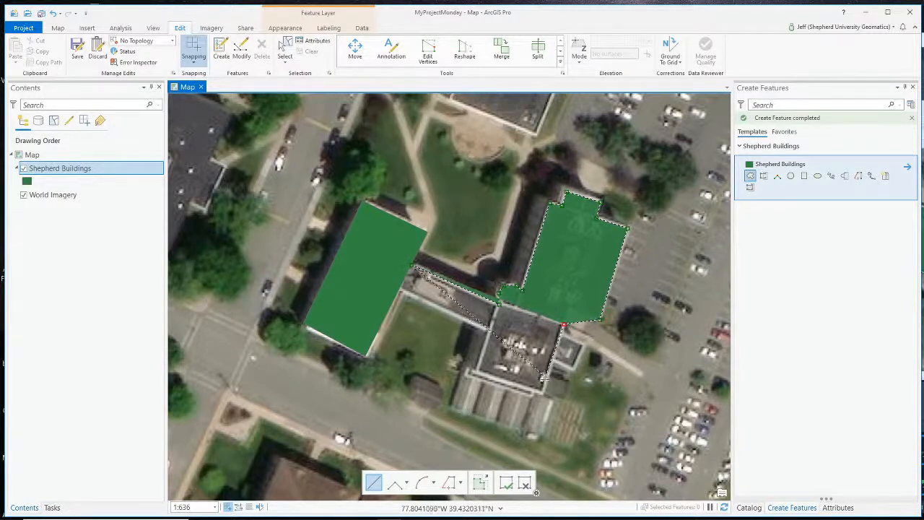
{"action": "left_click", "coordinate": [543, 392]}
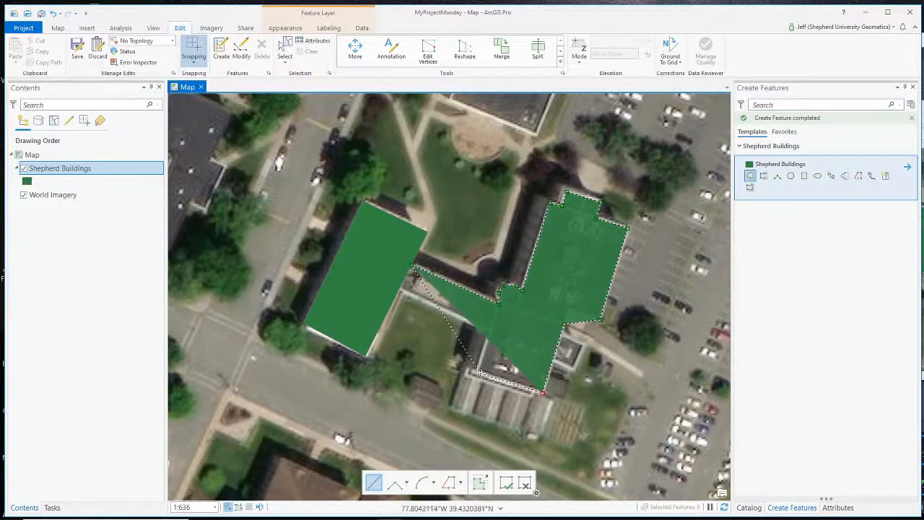
{"action": "left_click", "coordinate": [476, 372]}
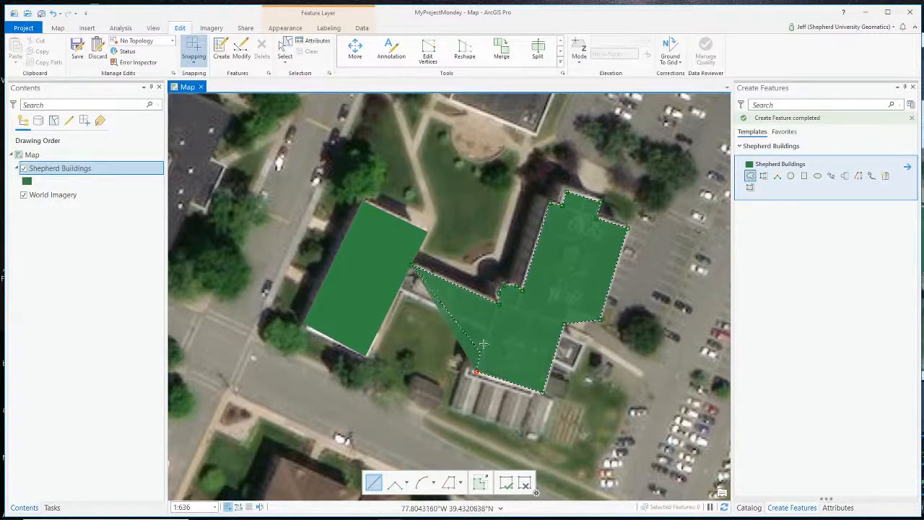
{"action": "double_click", "coordinate": [399, 288]}
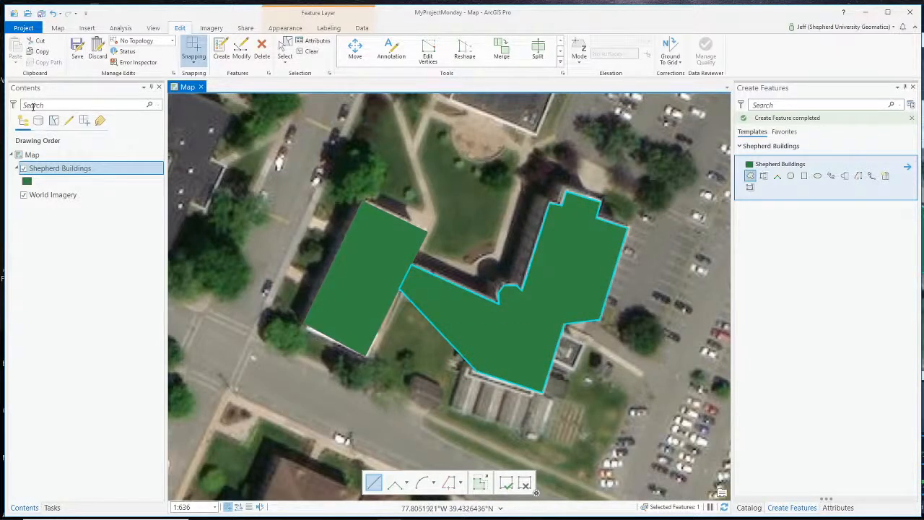
- Set the Shepherd Buildings layer's transparency to 41%
{"action": "left_click", "coordinate": [107, 187]}
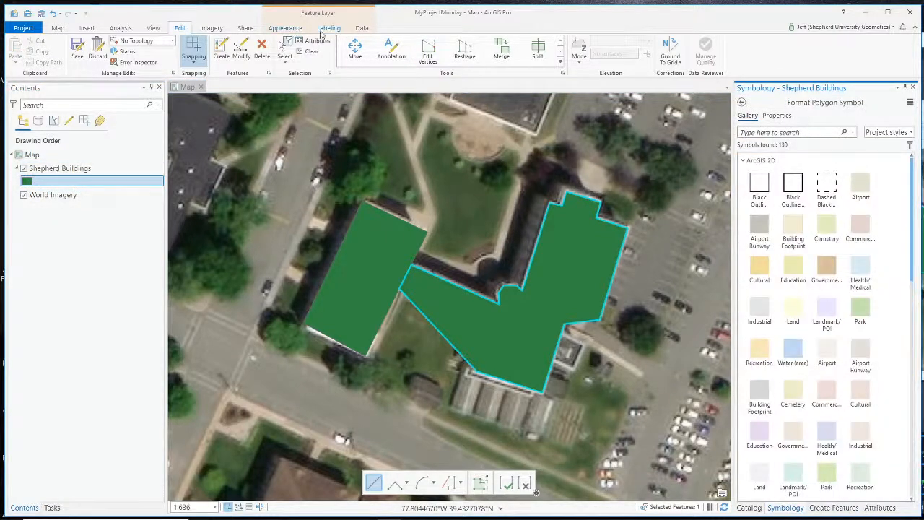
{"action": "left_click", "coordinate": [285, 28]}
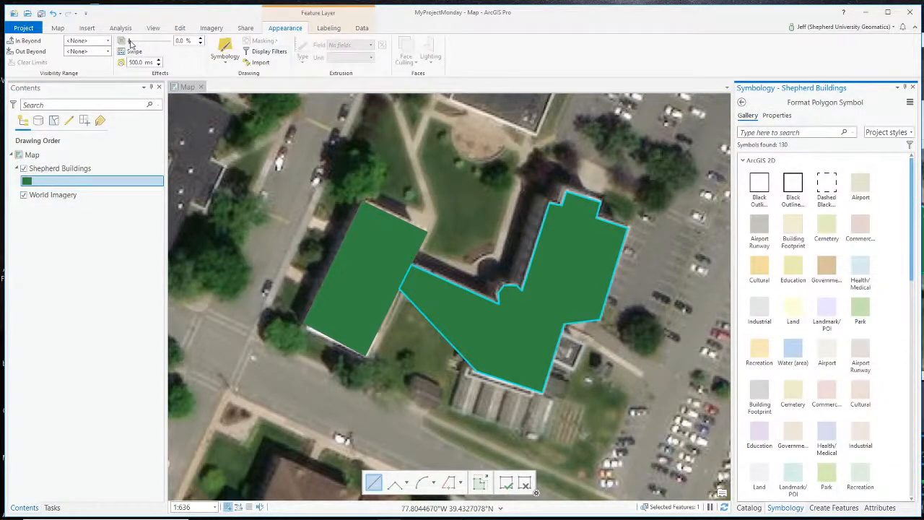
{"action": "left_click_drag", "start_coordinate": [130, 41], "coordinate": [144, 59]}
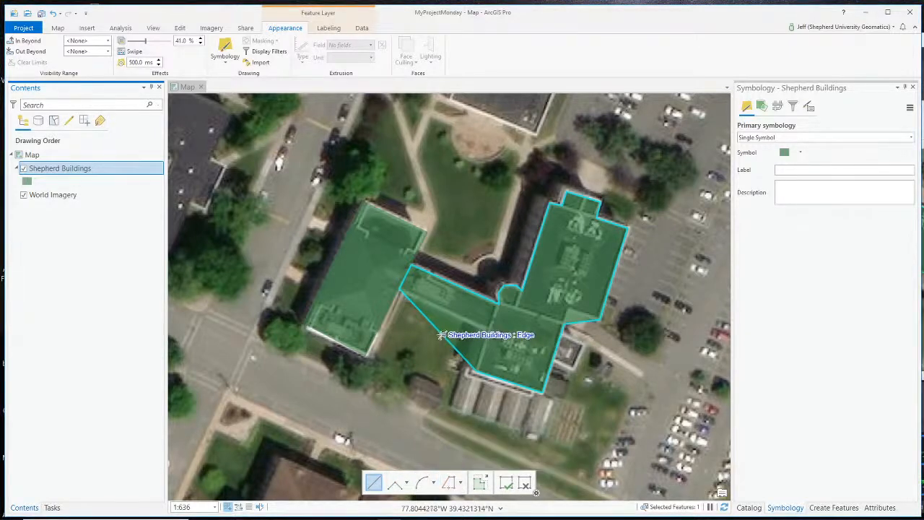
- Edit the selected Snyder Hall polygon's vertices, adding ones at the inner corners by the corridor and the parking-lot-side wing, and finish the edit
{"action": "left_click", "coordinate": [440, 333]}
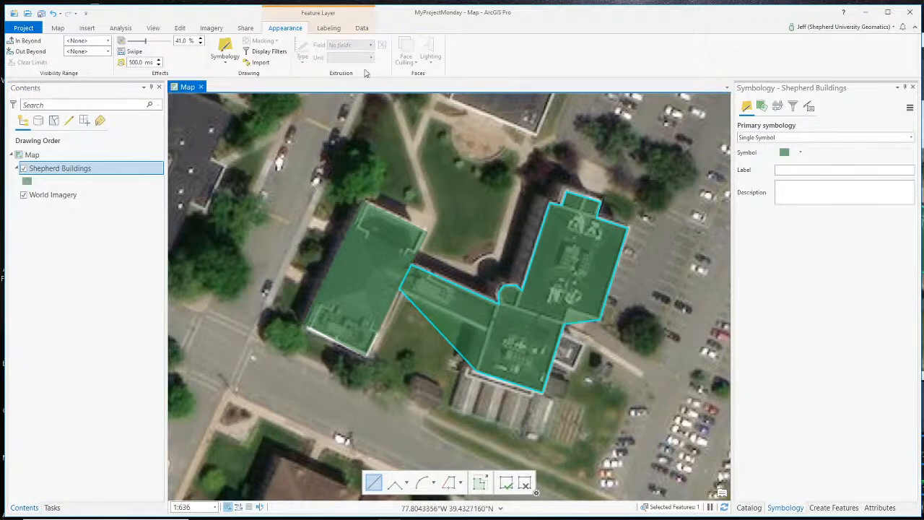
{"action": "left_click", "coordinate": [182, 29]}
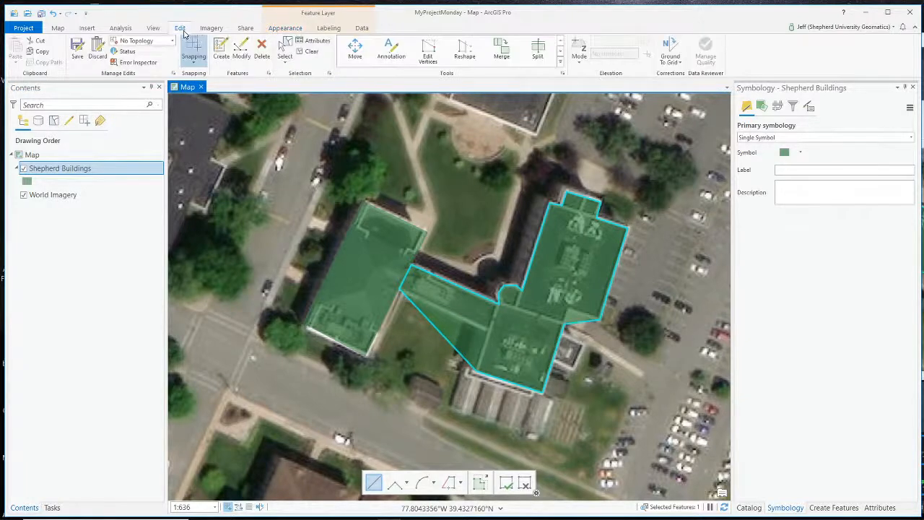
{"action": "left_click", "coordinate": [242, 52]}
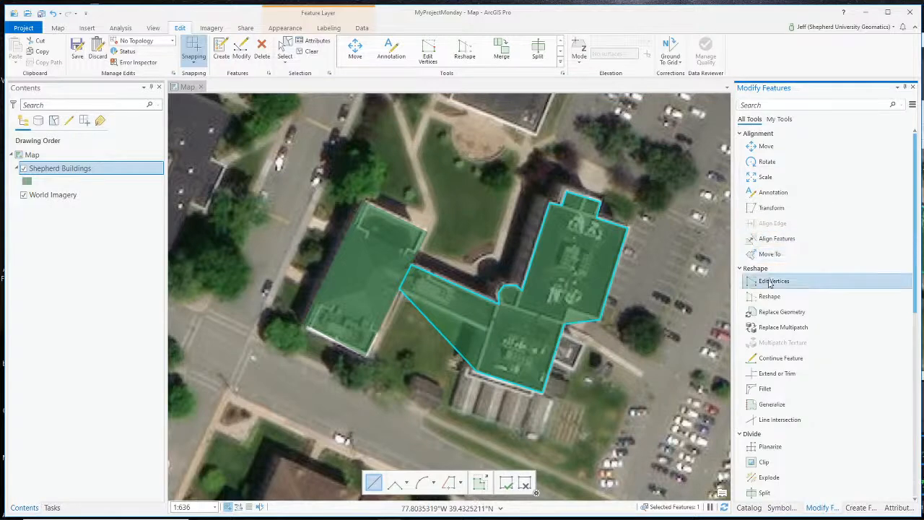
{"action": "left_click", "coordinate": [769, 281]}
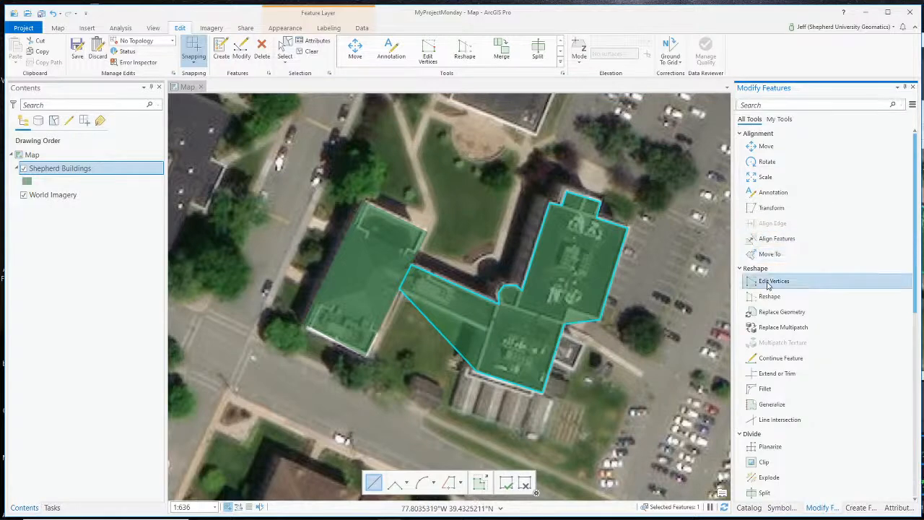
{"action": "left_click", "coordinate": [449, 346]}
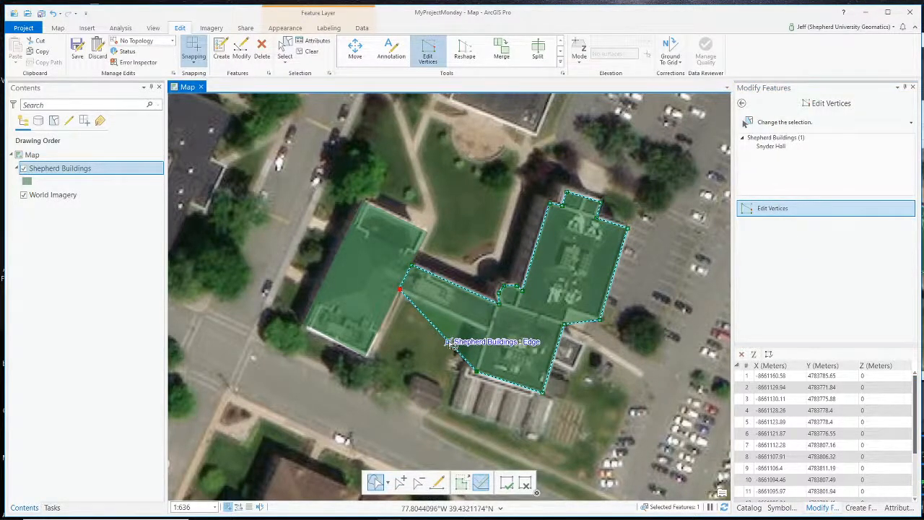
{"action": "left_click", "coordinate": [388, 484]}
{"action": "left_click", "coordinate": [400, 487]}
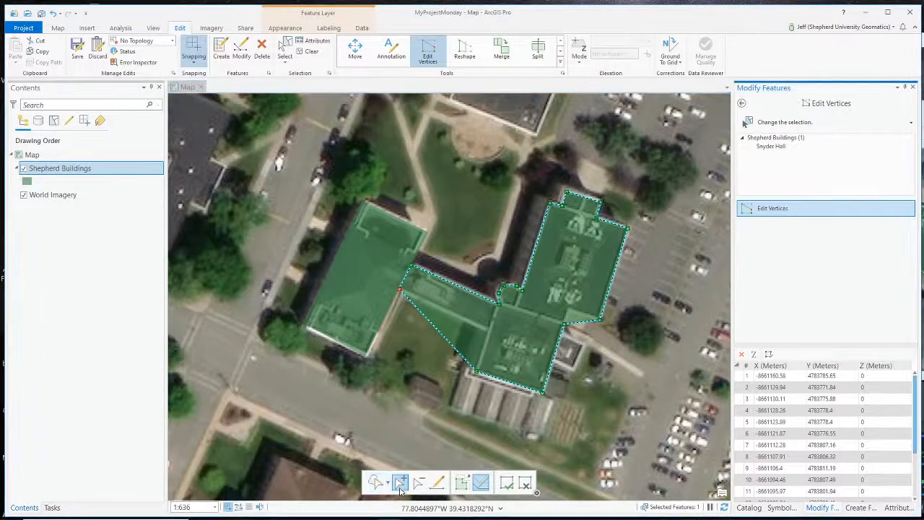
{"action": "left_click", "coordinate": [449, 345]}
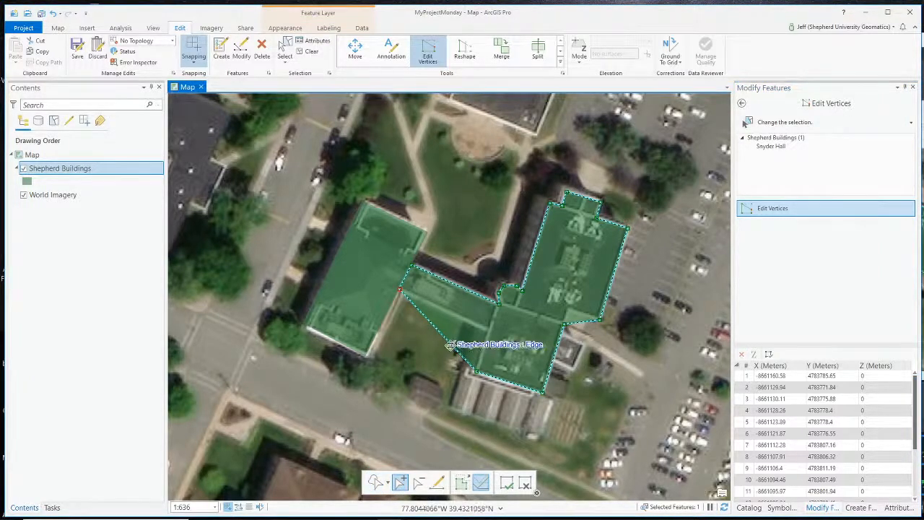
{"action": "left_click_drag", "start_coordinate": [449, 345], "coordinate": [599, 317]}
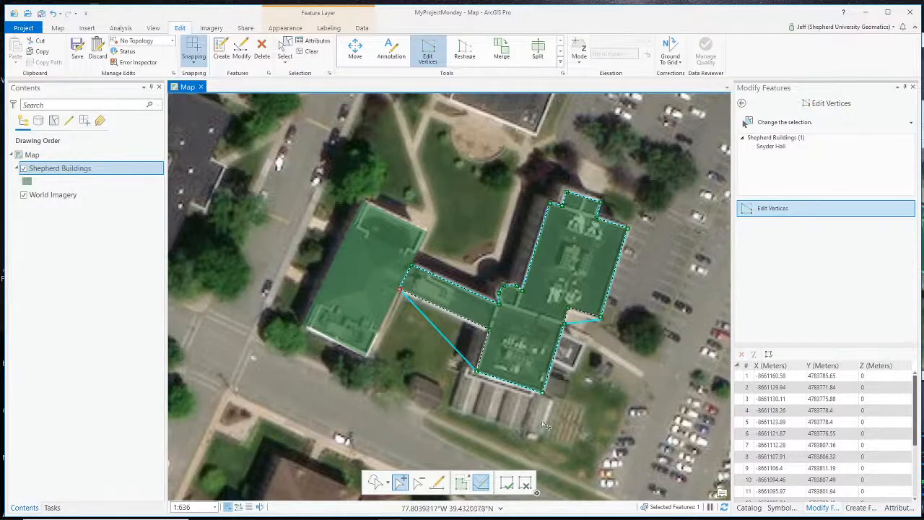
{"action": "left_click", "coordinate": [505, 482]}
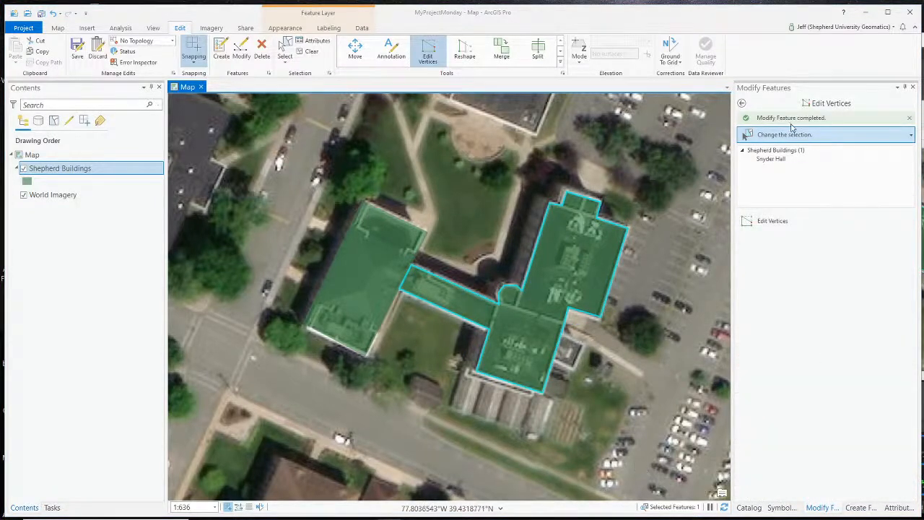
{"action": "left_click", "coordinate": [741, 103]}
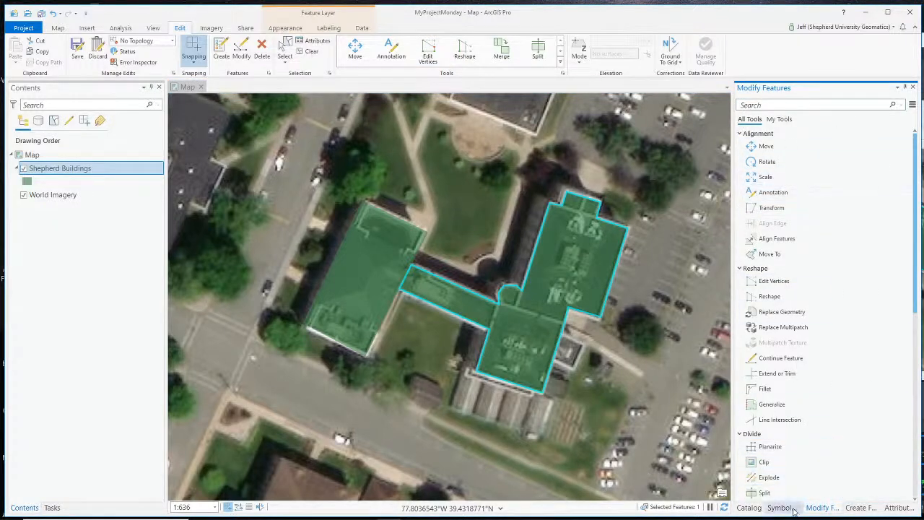
- Review the attribute values preset in the Shepherd Buildings feature template, and save all edits
{"action": "left_click", "coordinate": [860, 508]}
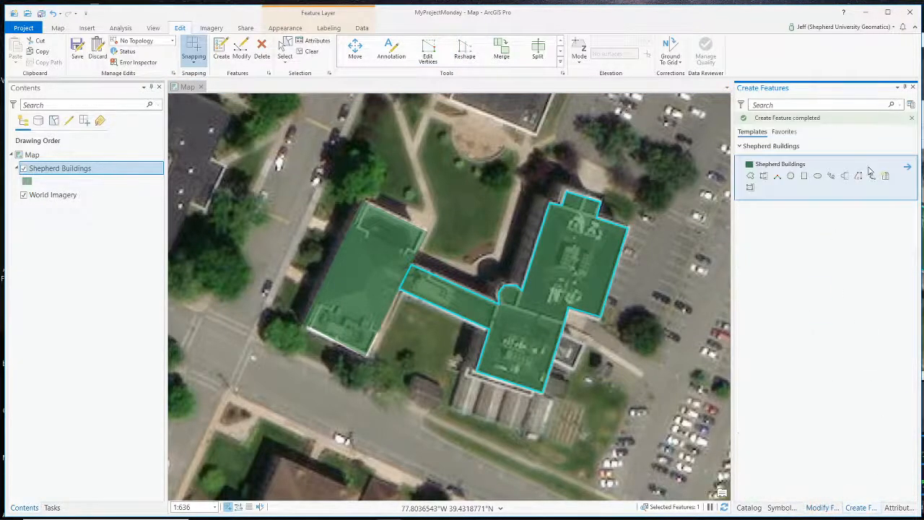
{"action": "left_click", "coordinate": [906, 169]}
{"action": "left_click", "coordinate": [830, 195]}
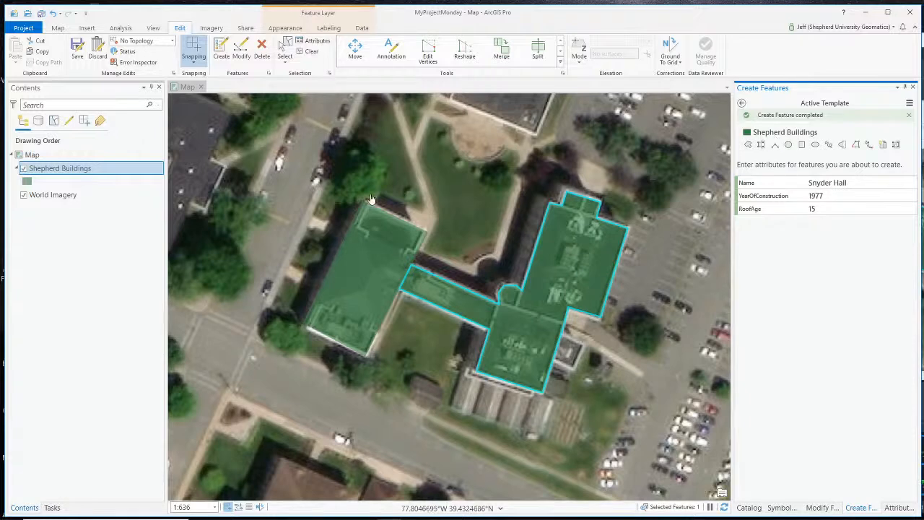
{"action": "left_click", "coordinate": [742, 106]}
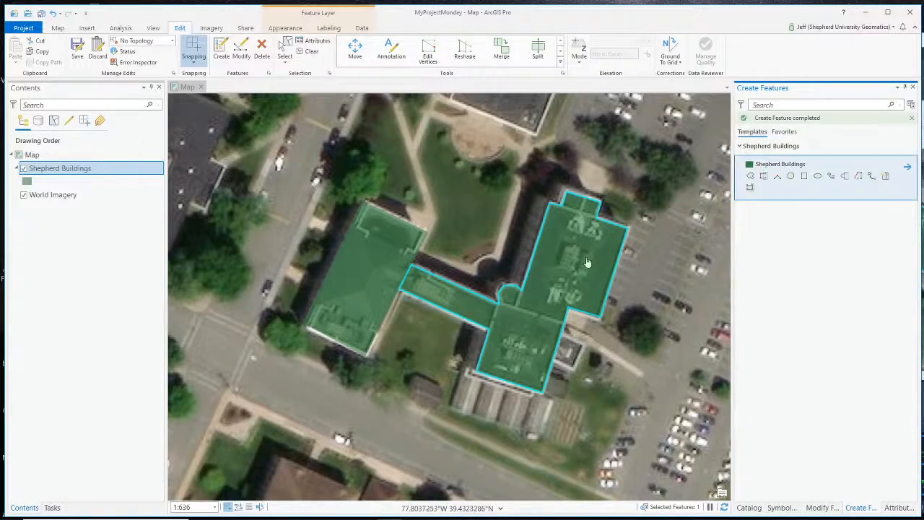
{"action": "left_click", "coordinate": [77, 49]}
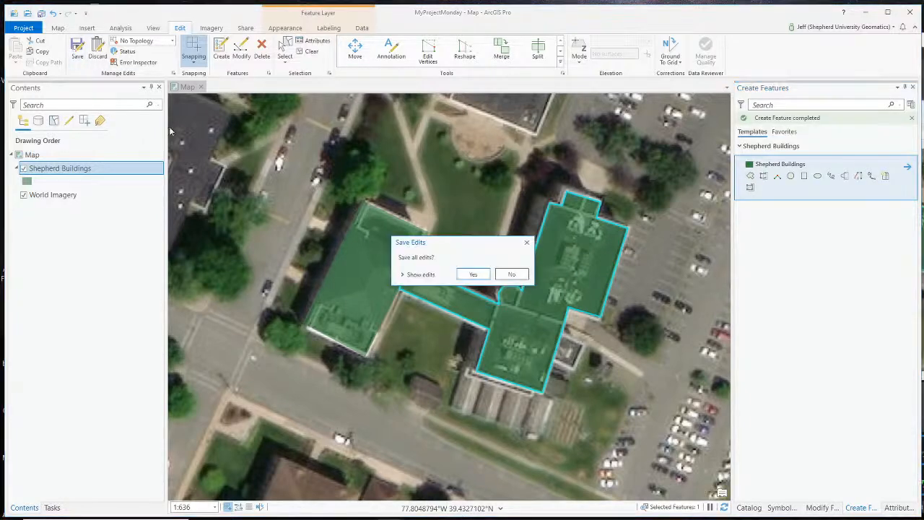
{"action": "left_click", "coordinate": [473, 274]}
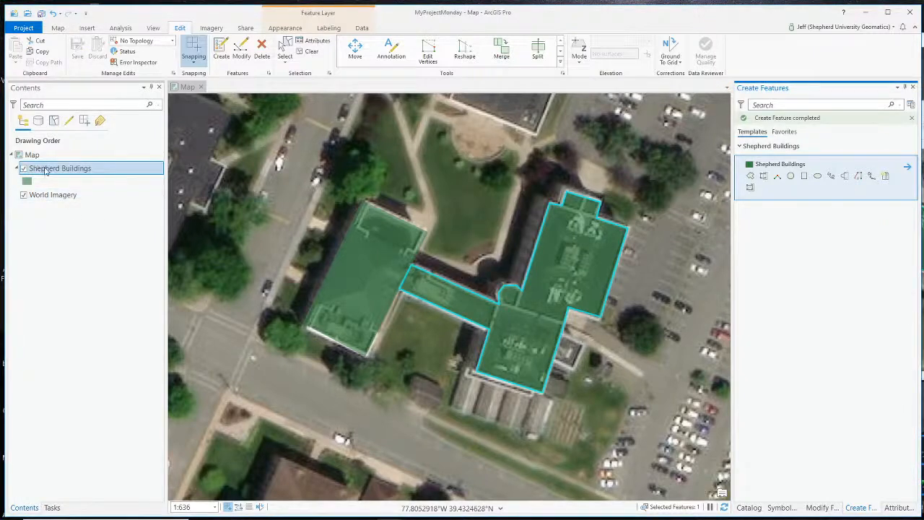
- In the Shepherd Buildings attribute table, fill in the unnamed building's record with name Snyder Hall, construction year 1977 and roof age 15, and clear the selection
{"action": "right_click", "coordinate": [44, 169]}
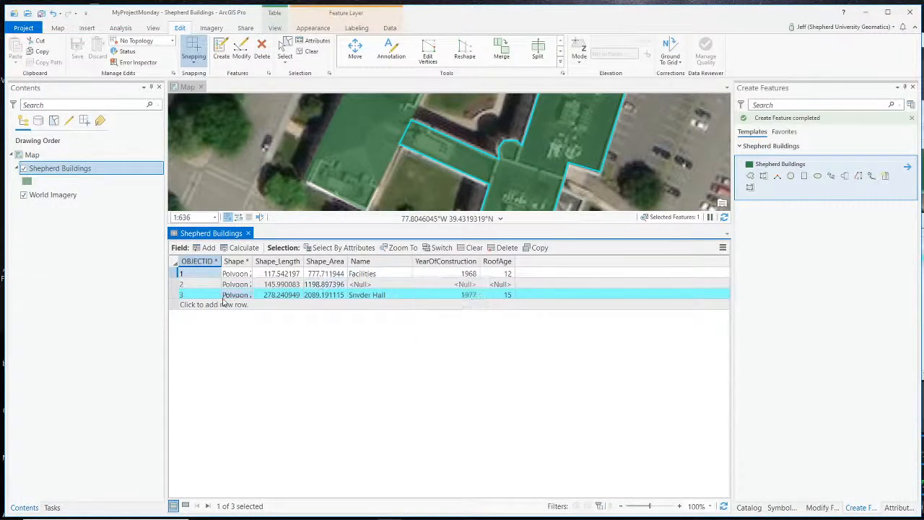
{"action": "left_click", "coordinate": [366, 286]}
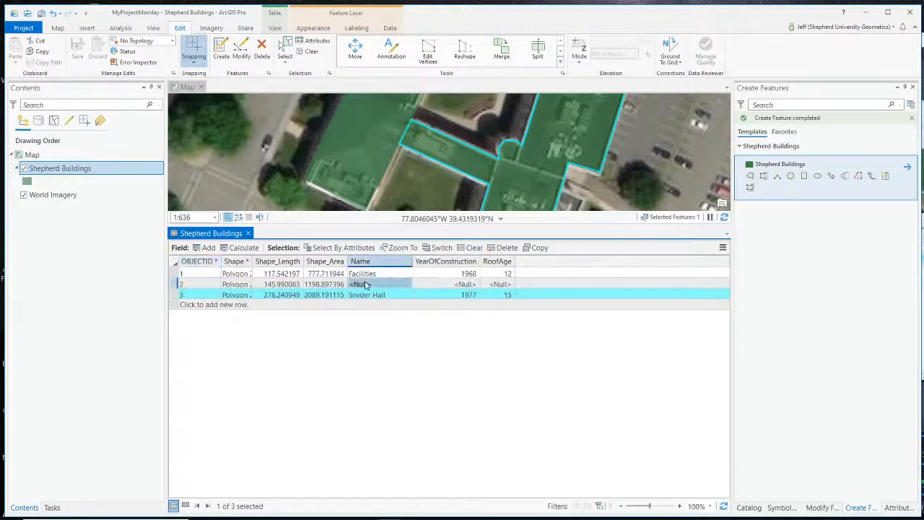
{"action": "left_click", "coordinate": [383, 284]}
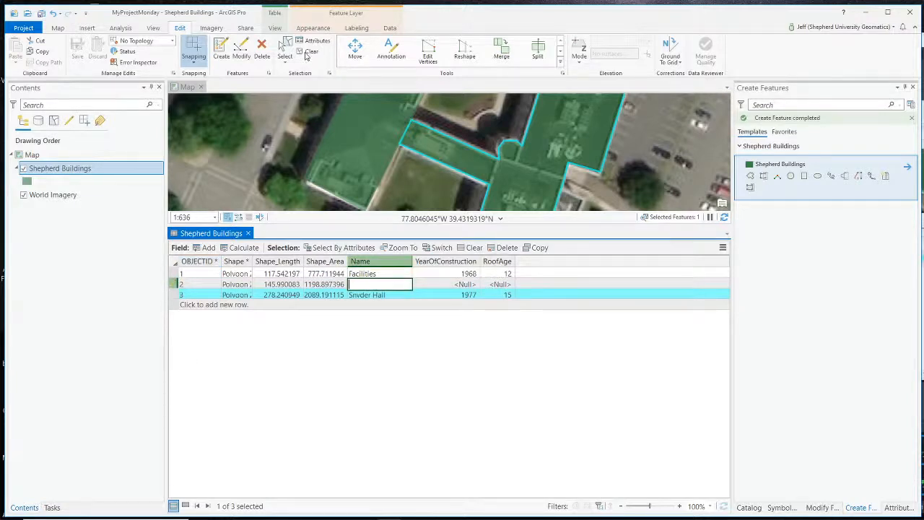
{"action": "left_click", "coordinate": [309, 52]}
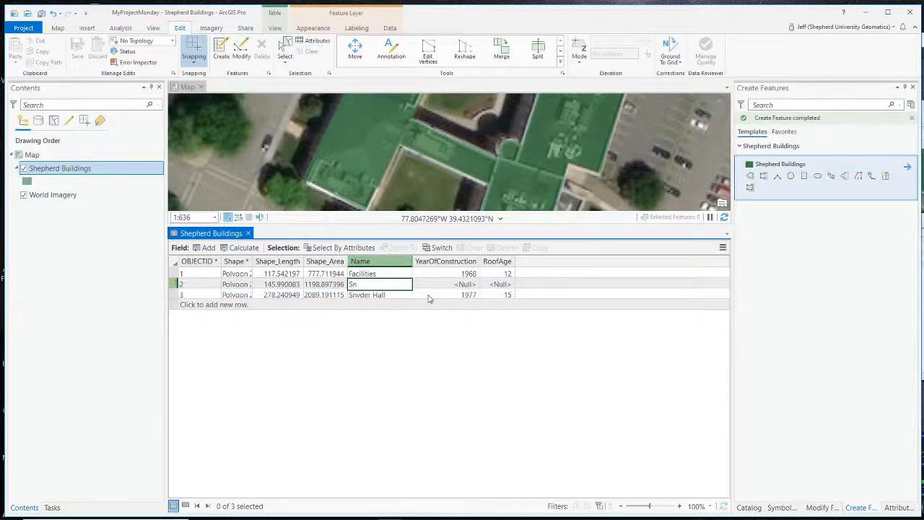
{"action": "type", "text": "yder Hall"}
{"action": "key", "text": "Tab"}
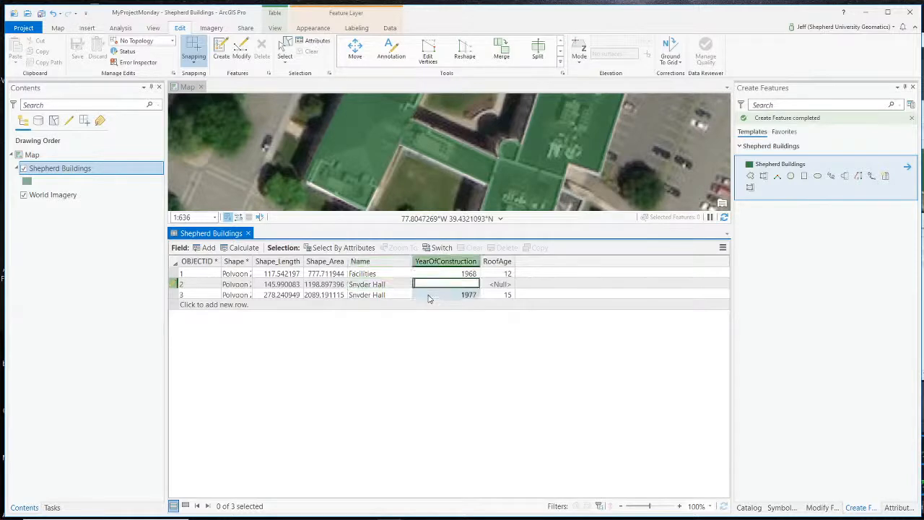
{"action": "key", "text": "Tab"}
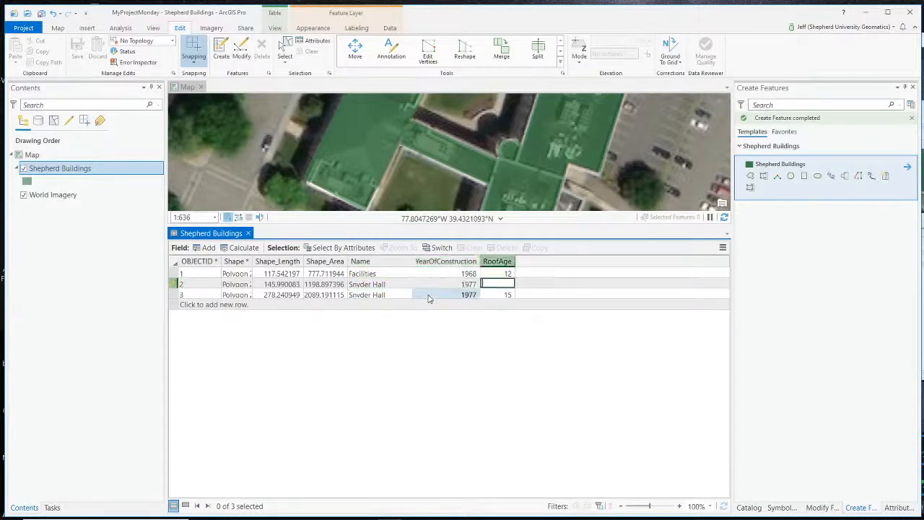
{"action": "type", "text": "15"}
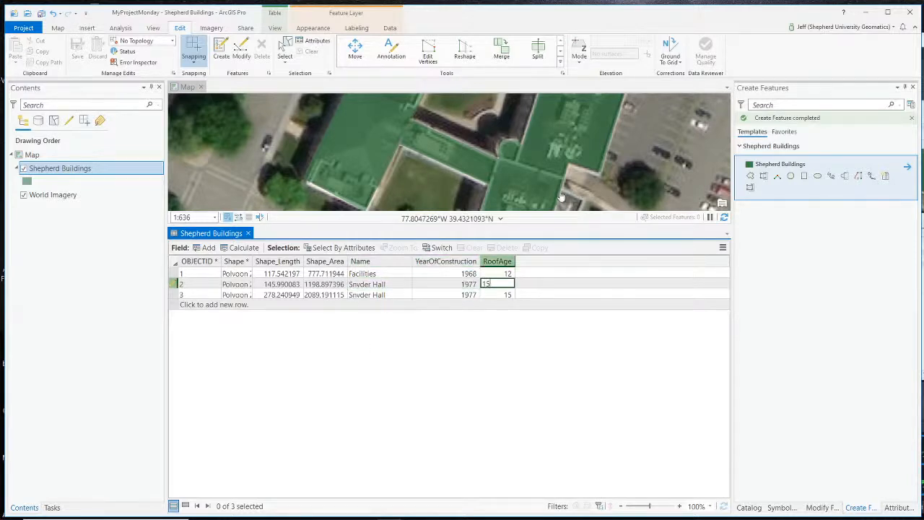
{"action": "left_click", "coordinate": [556, 154]}
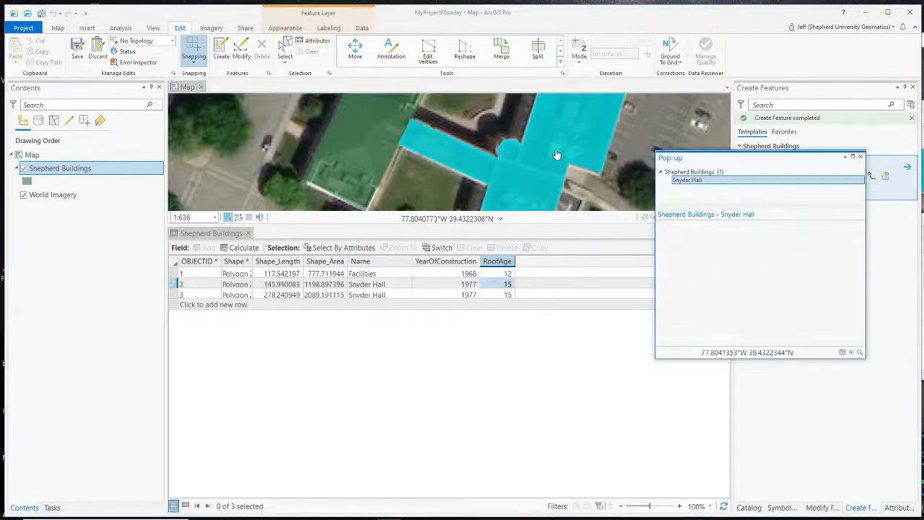
{"action": "left_click", "coordinate": [859, 157]}
- Rename the third building's record in the Shepherd Buildings attribute table as Byrd Science Center, keeping its construction year and roof age
{"action": "double_click", "coordinate": [370, 296]}
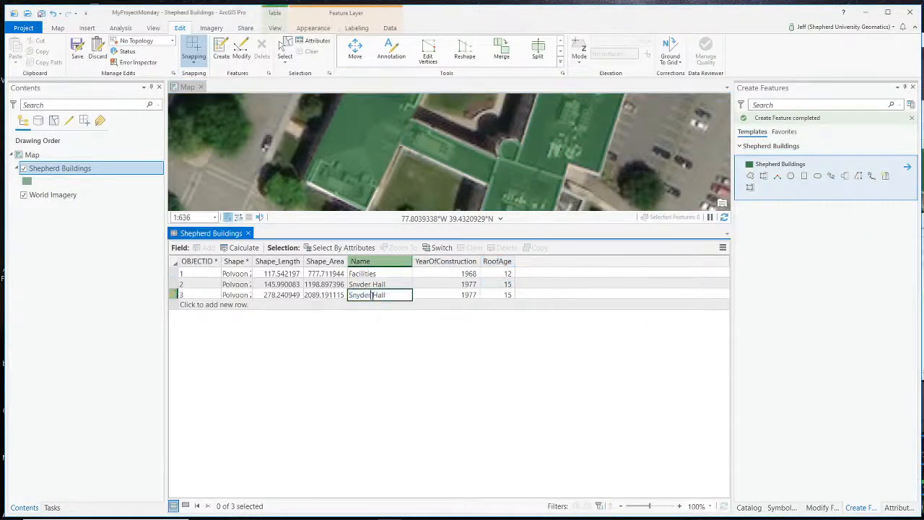
{"action": "left_click_drag", "start_coordinate": [395, 296], "coordinate": [341, 298]}
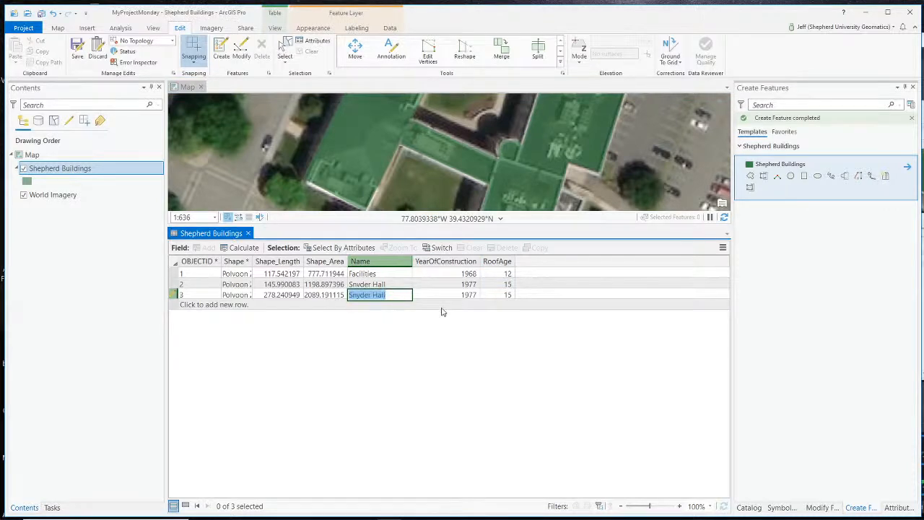
{"action": "type", "text": "Byrd S"}
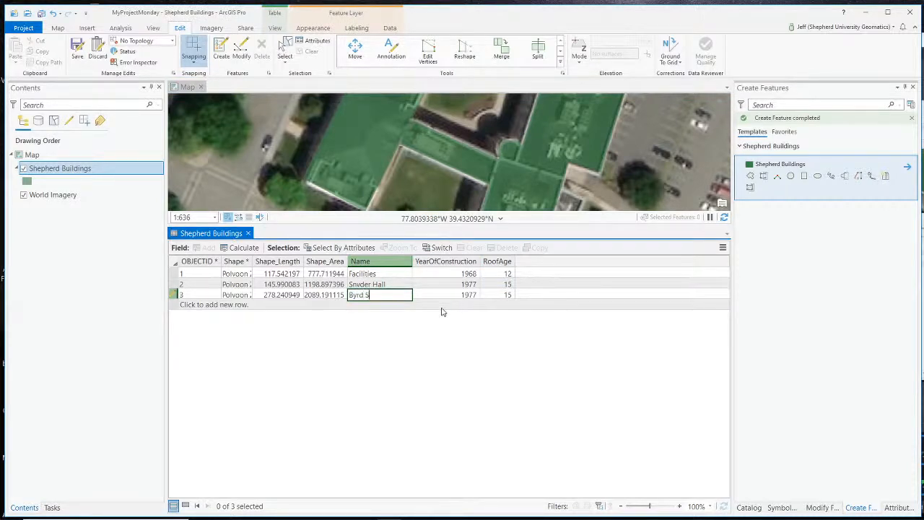
{"action": "type", "text": "cience Cent..."}
{"action": "key", "text": "Tab"}
{"action": "key", "text": "Tab"}
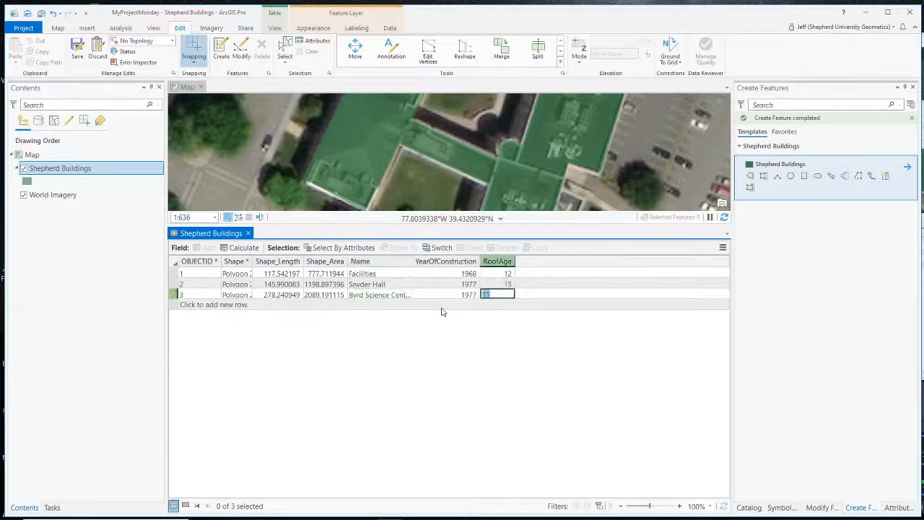
{"action": "left_click", "coordinate": [441, 309]}
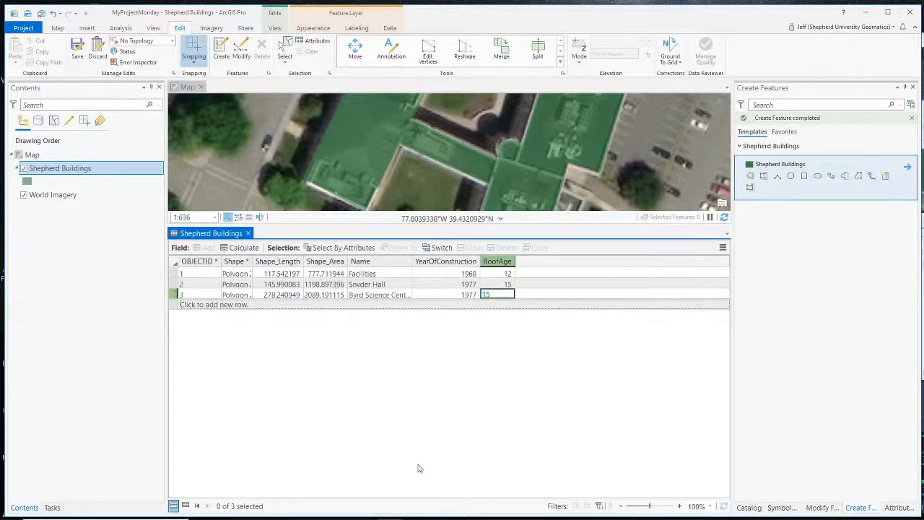
- Save all edits and close the Shepherd Buildings attribute table
{"action": "left_click", "coordinate": [78, 51]}
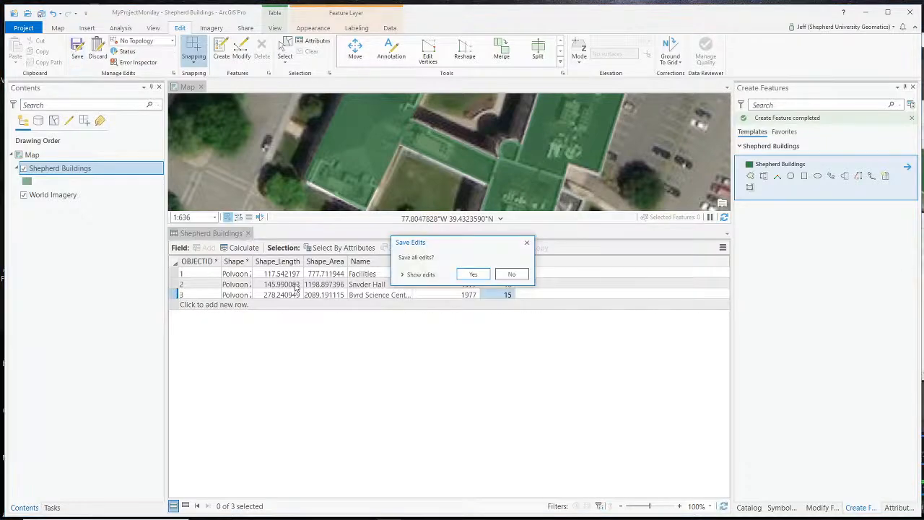
{"action": "left_click", "coordinate": [472, 273]}
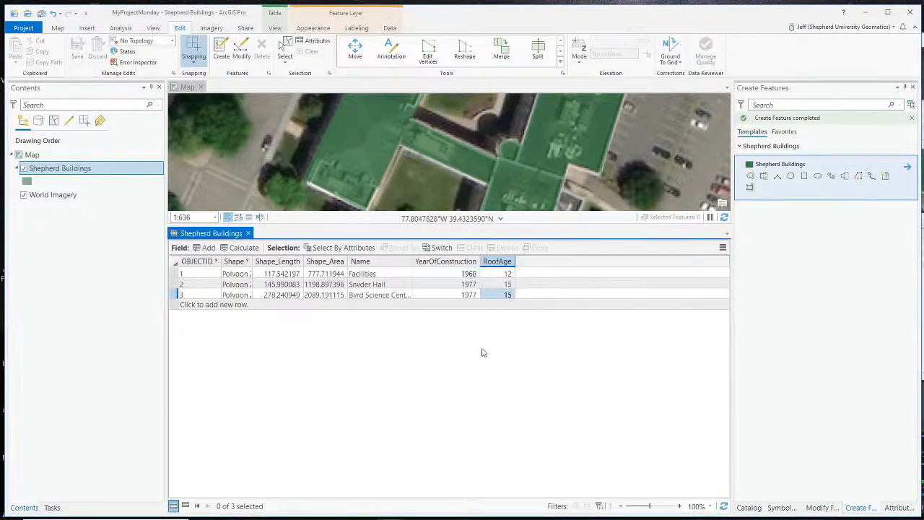
{"action": "left_click", "coordinate": [248, 233]}
{"action": "scroll", "coordinate": [387, 234], "scroll_direction": "down", "scroll_amount": 4}
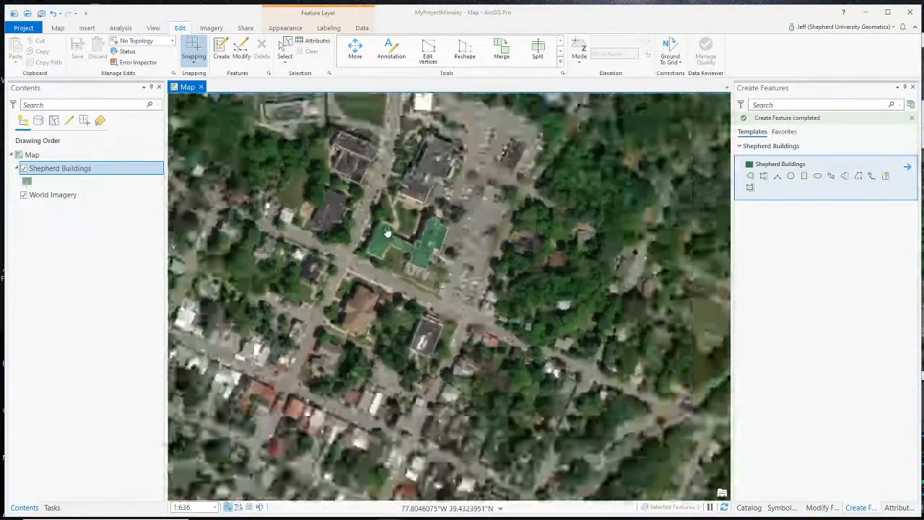
{"action": "scroll", "coordinate": [410, 221], "scroll_direction": "up", "scroll_amount": 3}
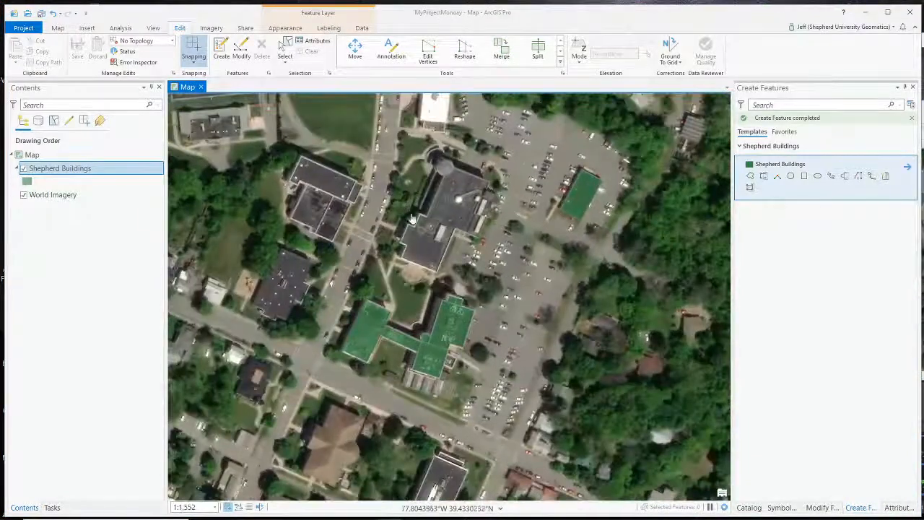
{"action": "key", "text": "alt+Tab"}
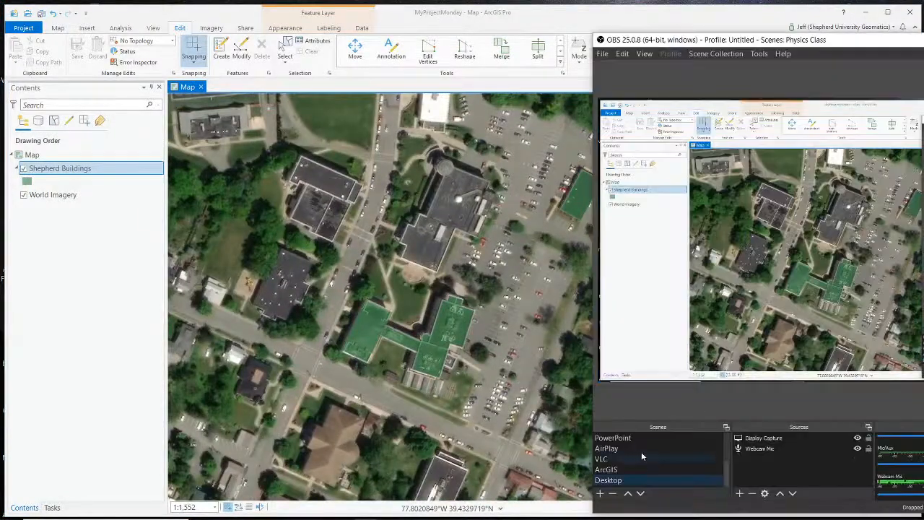
{"action": "scroll", "coordinate": [642, 452], "scroll_direction": "up", "scroll_amount": 3}
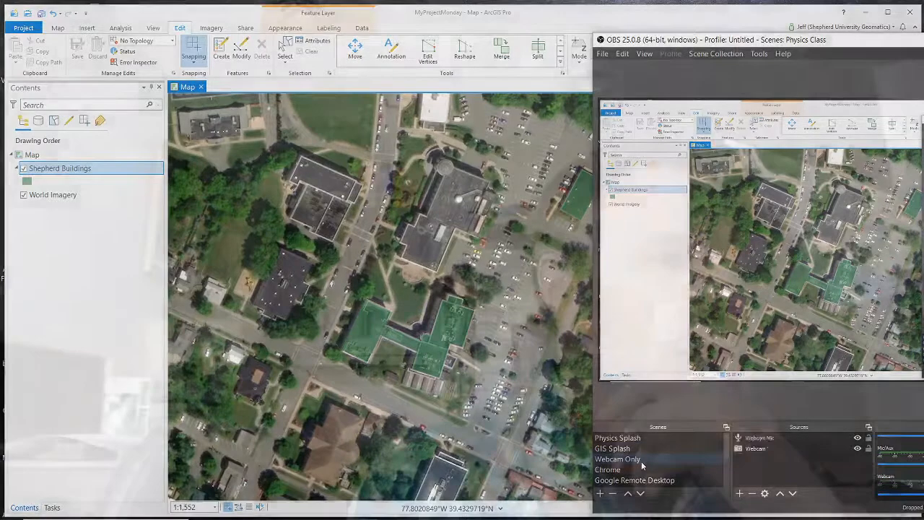
{"action": "left_click", "coordinate": [641, 460]}
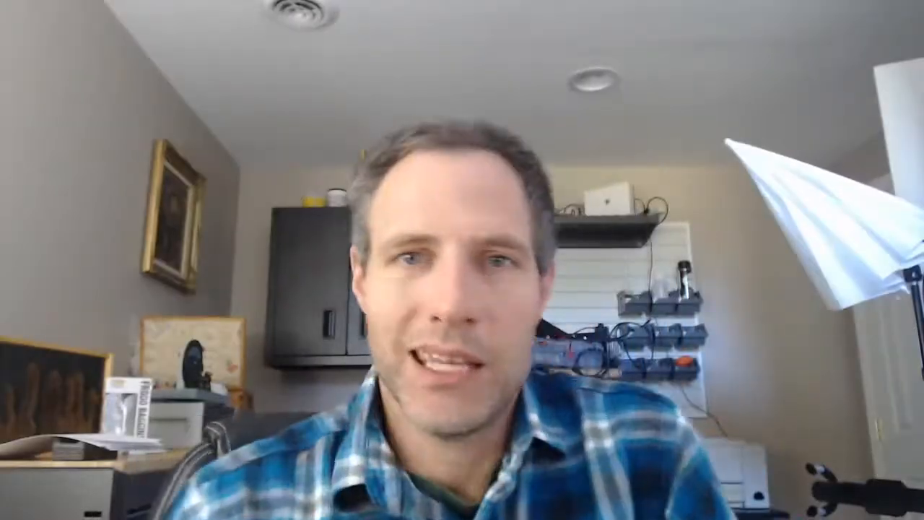
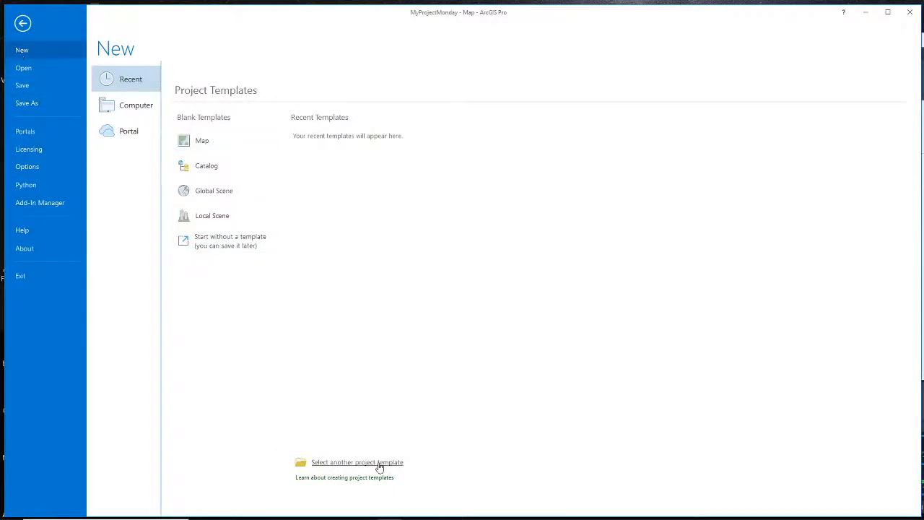
- Open the project Conflict.aprx from C:\EsriPress\GTKAGPro\Conflict without recovering the backup, saving the changes to MyProjectMonday
{"action": "left_click", "coordinate": [22, 68]}
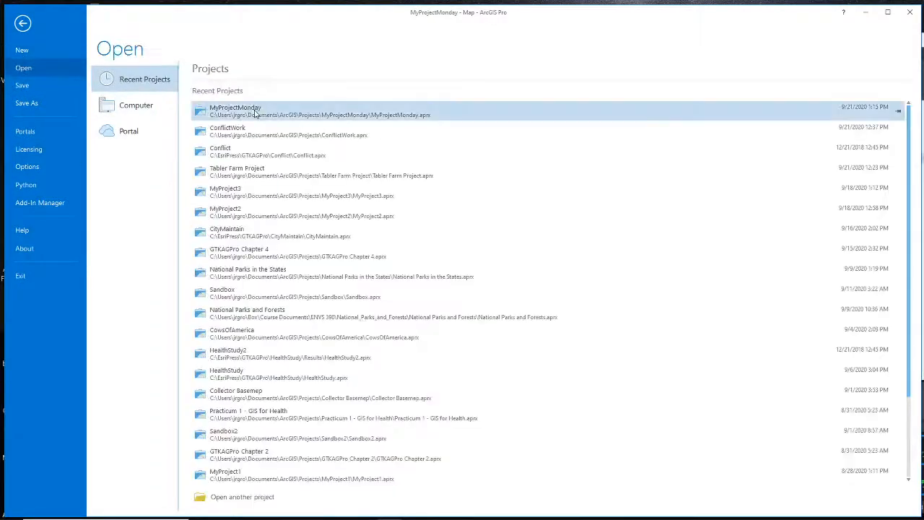
{"action": "left_click", "coordinate": [135, 105]}
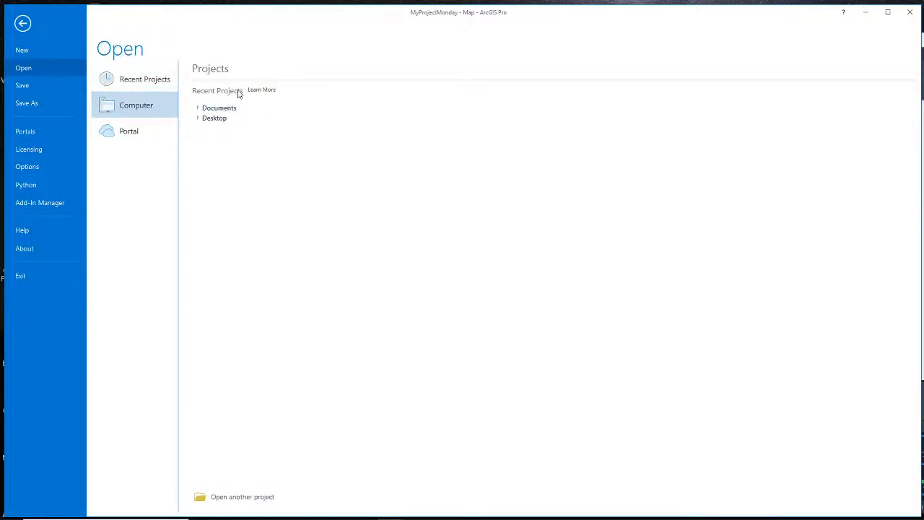
{"action": "left_click", "coordinate": [264, 498]}
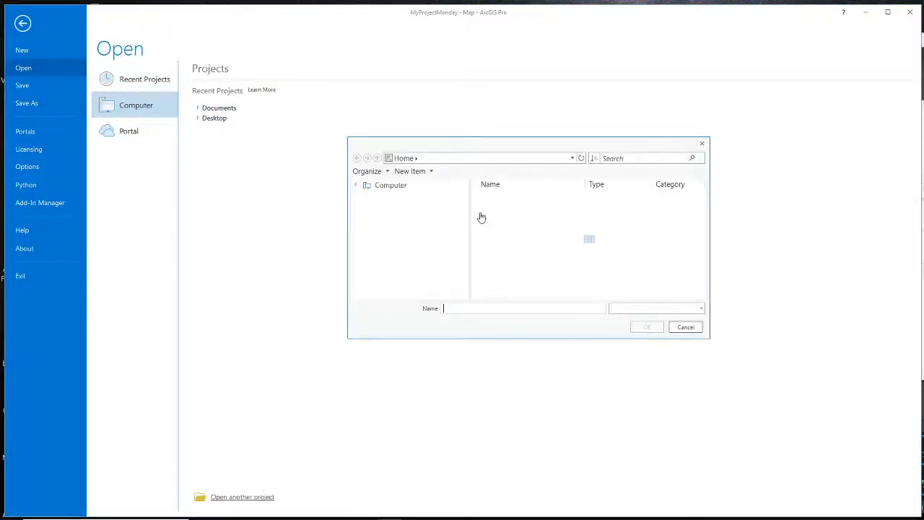
{"action": "left_click", "coordinate": [387, 231]}
{"action": "double_click", "coordinate": [496, 211]}
{"action": "double_click", "coordinate": [505, 220]}
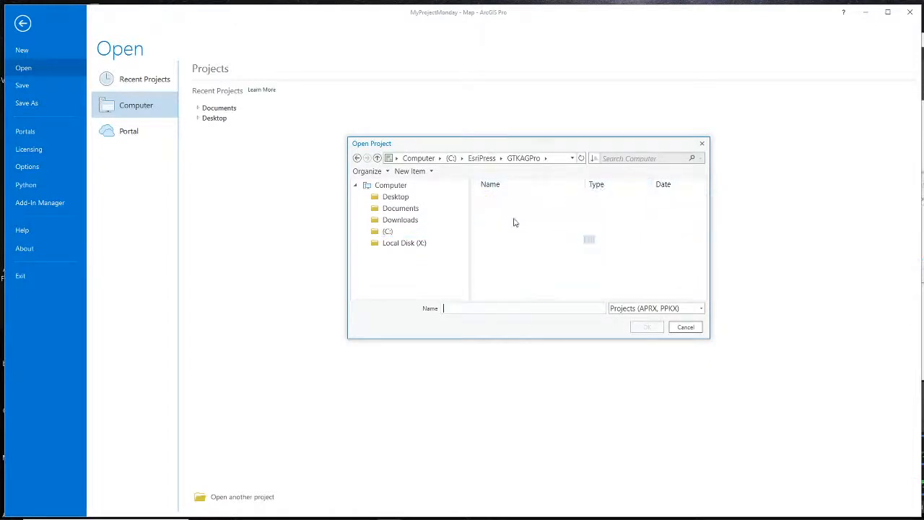
{"action": "scroll", "coordinate": [559, 226], "scroll_direction": "down", "scroll_amount": 1}
{"action": "double_click", "coordinate": [500, 224]}
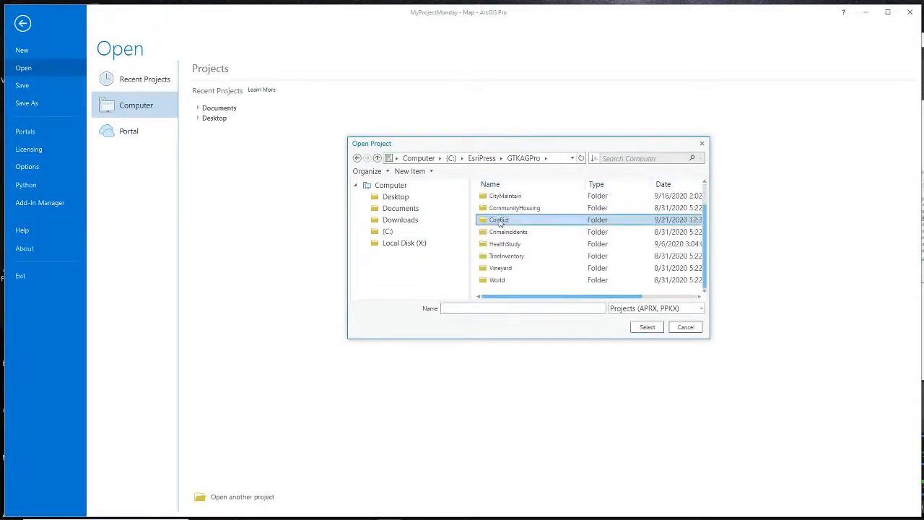
{"action": "left_click", "coordinate": [518, 224]}
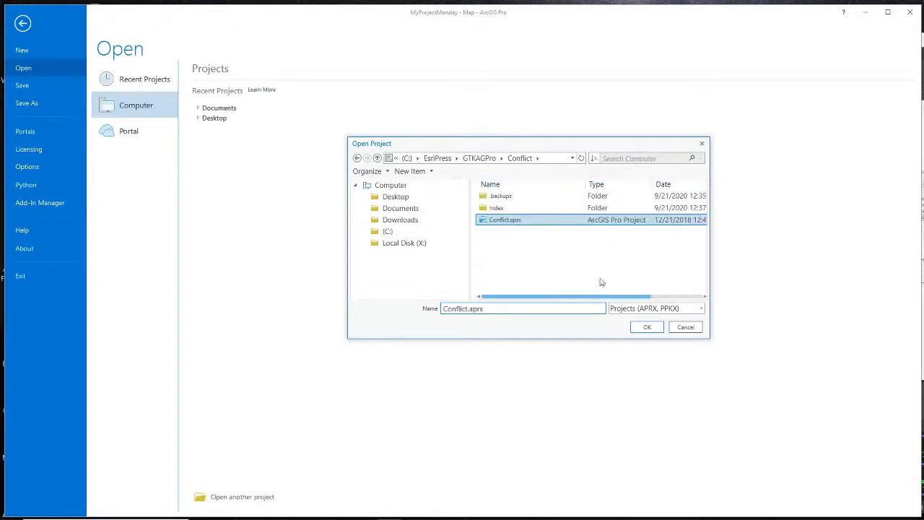
{"action": "left_click", "coordinate": [648, 328]}
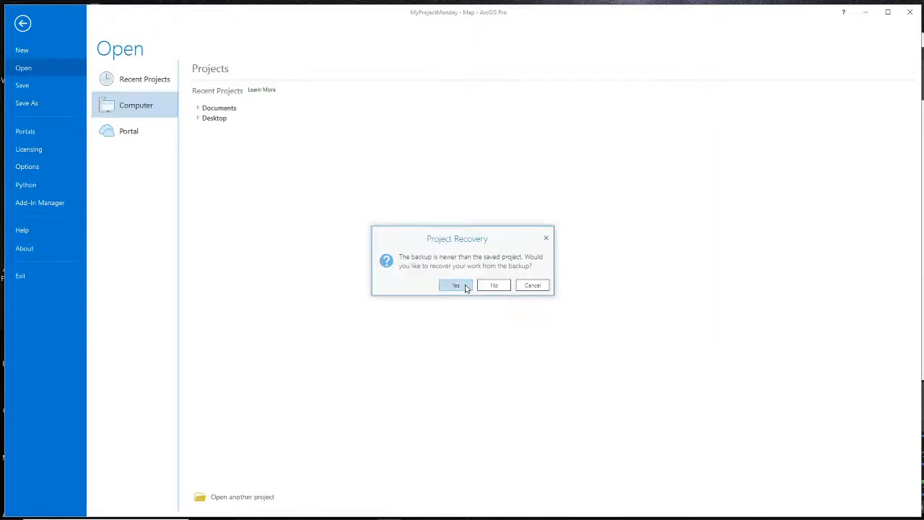
{"action": "left_click", "coordinate": [505, 287]}
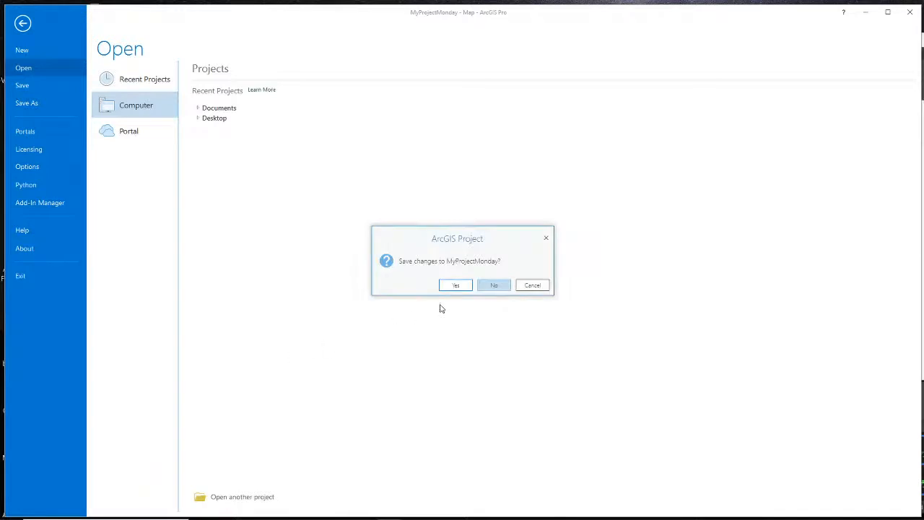
{"action": "left_click", "coordinate": [457, 286]}
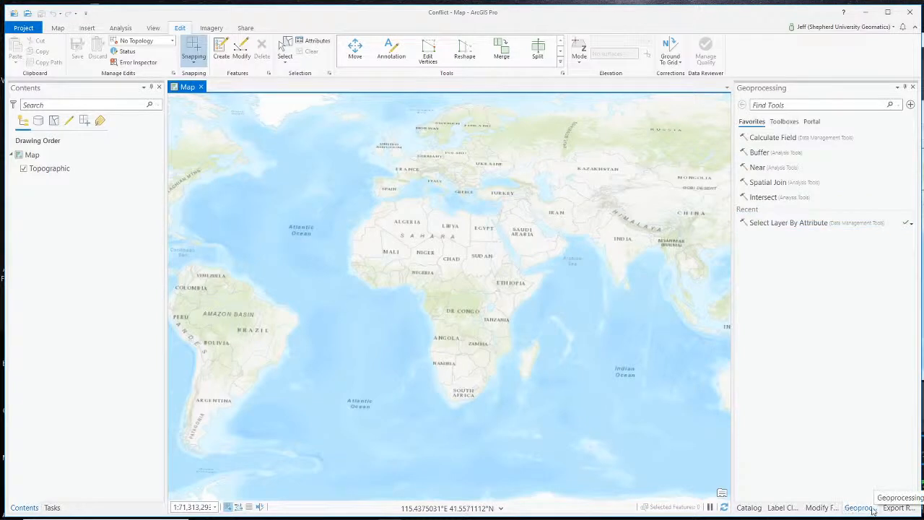
- Close the Geoprocessing, Label Class, Modify Features and Export Raster panes, leaving only the Catalog pane open beside the map
{"action": "left_click", "coordinate": [916, 91]}
{"action": "left_click", "coordinate": [913, 87]}
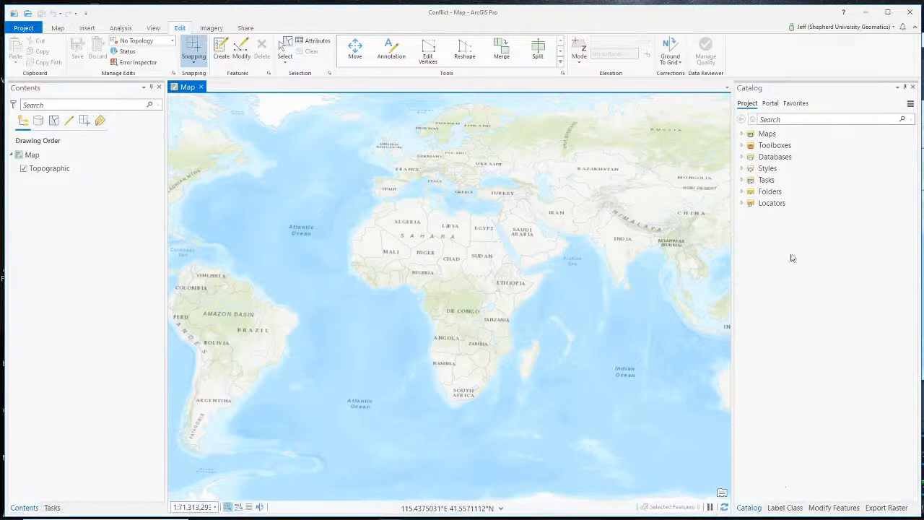
{"action": "left_click", "coordinate": [784, 508]}
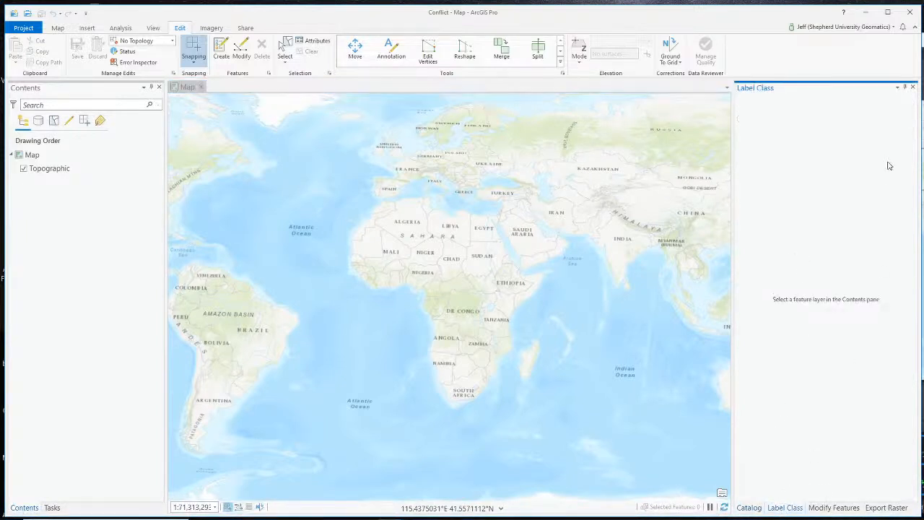
{"action": "left_click", "coordinate": [913, 87]}
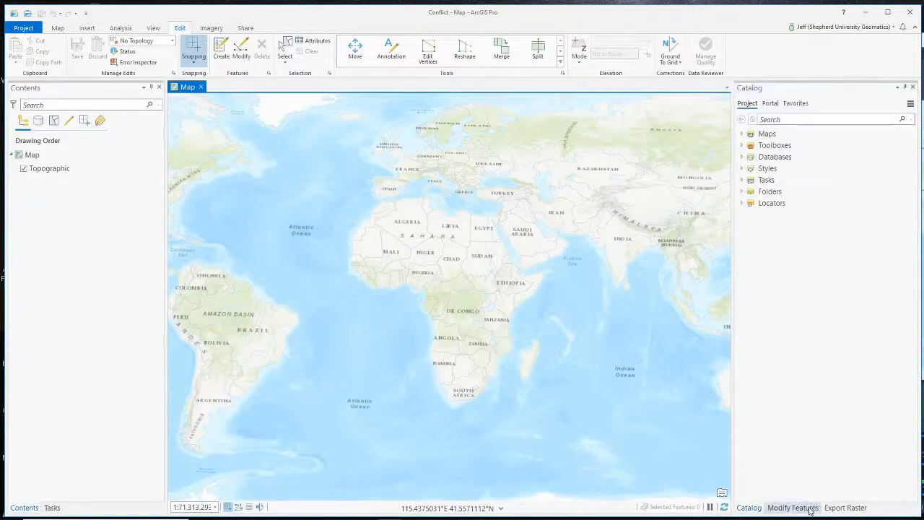
{"action": "left_click", "coordinate": [793, 508]}
{"action": "left_click", "coordinate": [912, 88]}
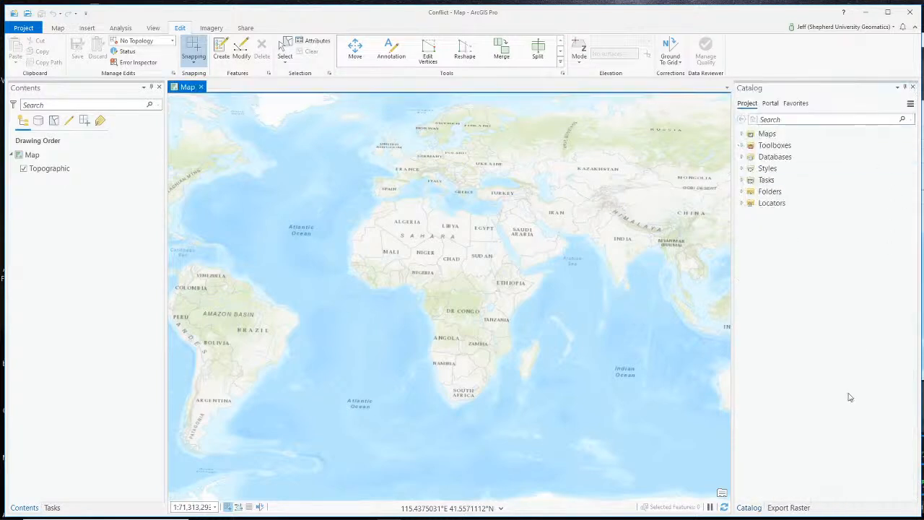
{"action": "left_click", "coordinate": [794, 507]}
{"action": "left_click", "coordinate": [912, 87]}
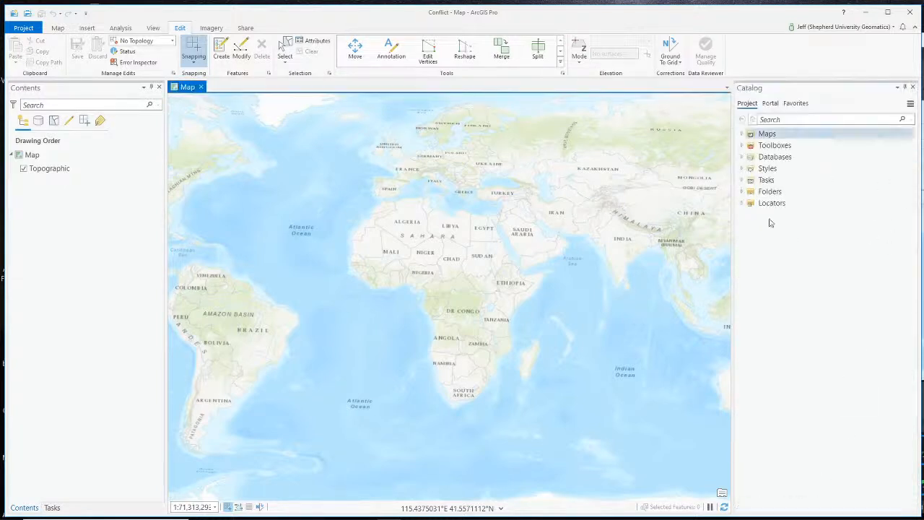
- Permanently delete the ACLED_SouthSudan_Statistics table from the Conflict.gdb geodatabase
{"action": "left_click", "coordinate": [742, 157]}
{"action": "left_click", "coordinate": [747, 169]}
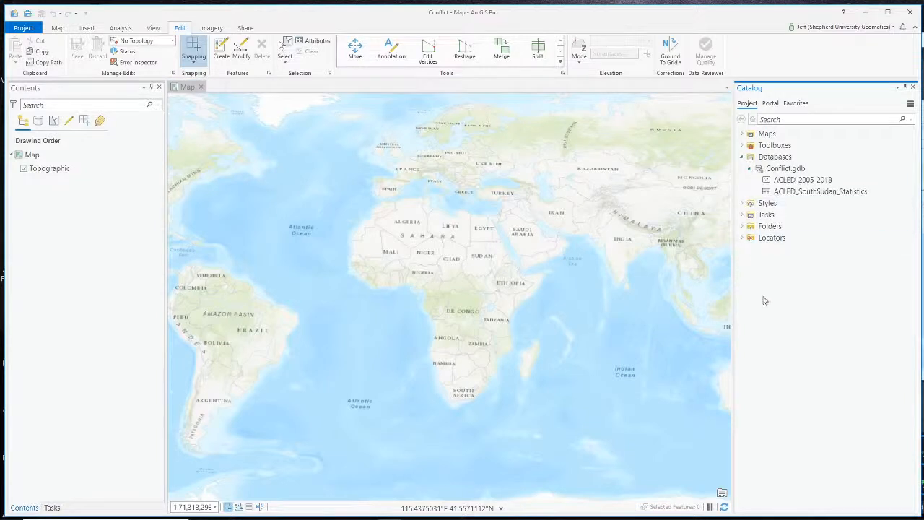
{"action": "right_click", "coordinate": [805, 196]}
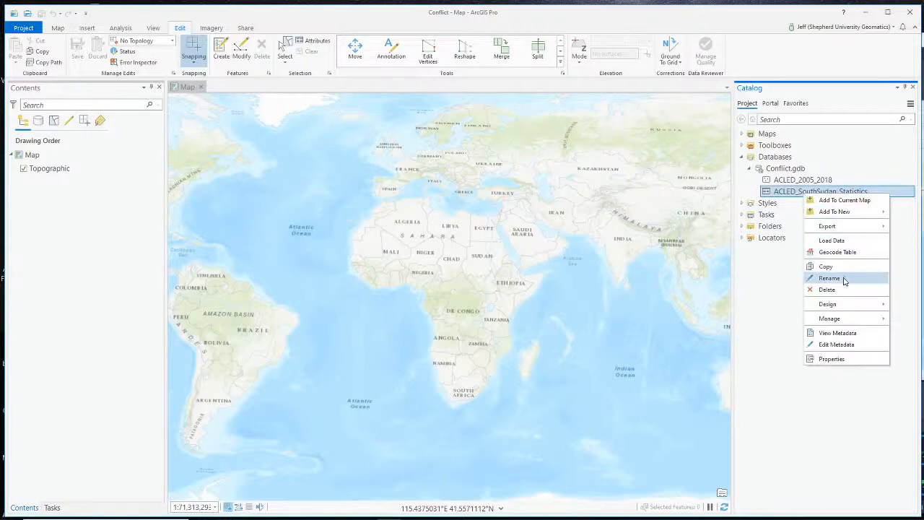
{"action": "left_click", "coordinate": [830, 289]}
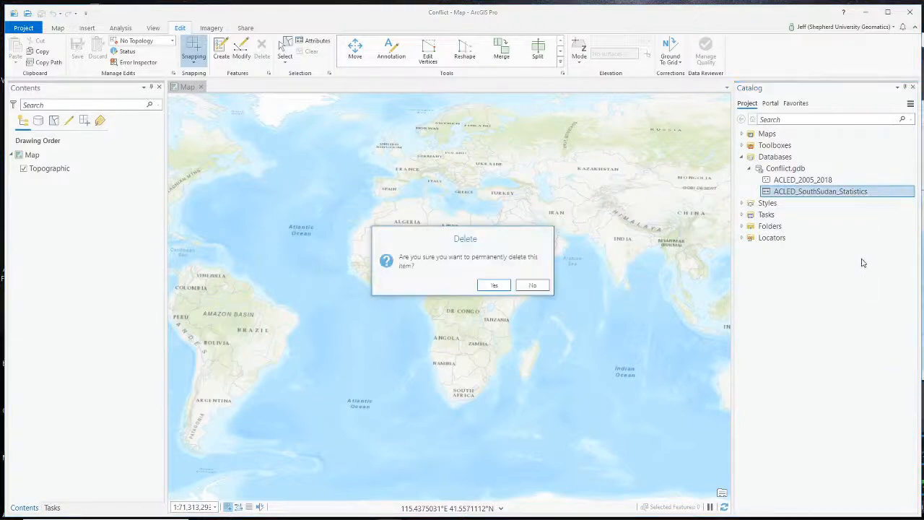
{"action": "left_click", "coordinate": [505, 286]}
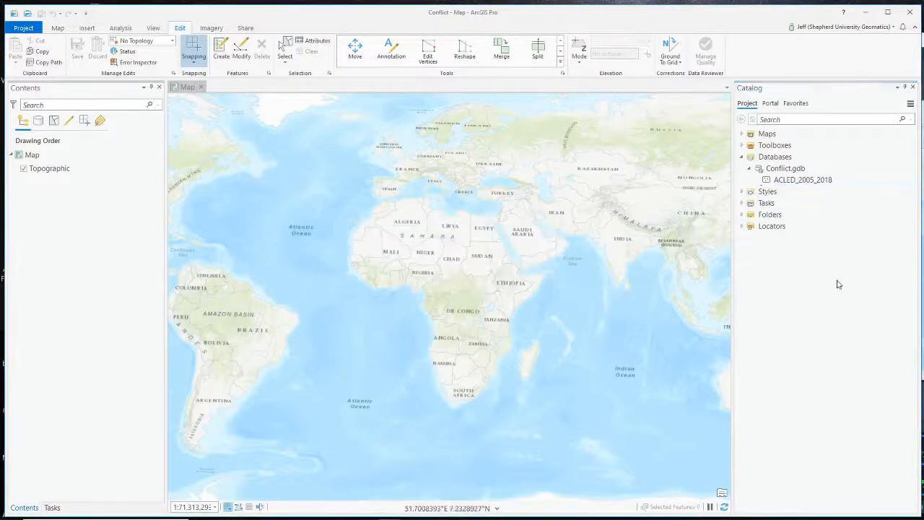
- Add the ACLED_2005_2018 feature class from Conflict.gdb to the map and open its attribute table
{"action": "left_click", "coordinate": [798, 180]}
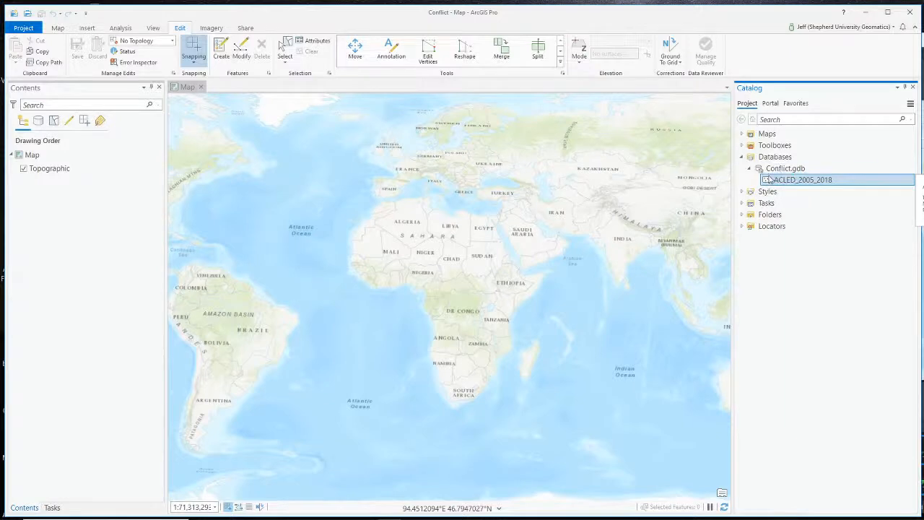
{"action": "left_click_drag", "start_coordinate": [799, 181], "coordinate": [531, 189]}
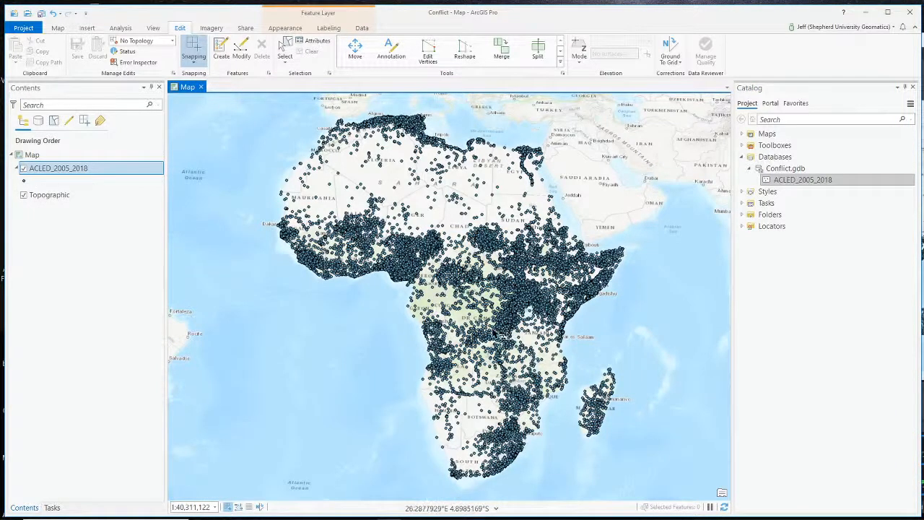
{"action": "left_click", "coordinate": [82, 169]}
{"action": "right_click", "coordinate": [82, 169]}
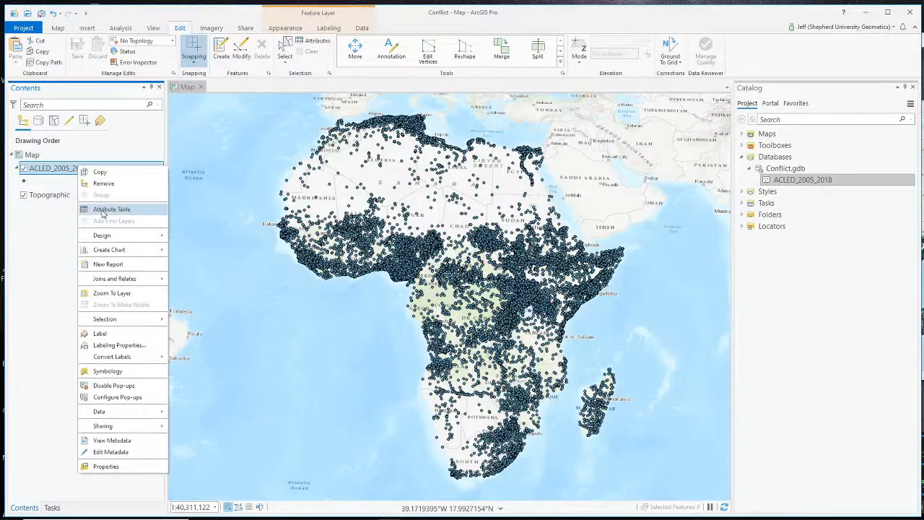
{"action": "left_click", "coordinate": [108, 209]}
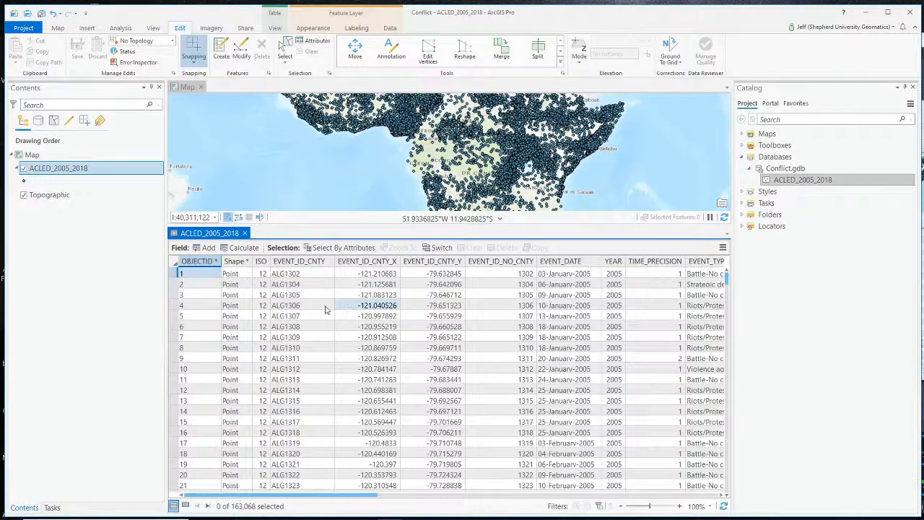
- Examine the event ID, date, year, event type and actor fields across the records of the ACLED_2005_2018 attribute table
{"action": "scroll", "coordinate": [262, 304], "scroll_direction": "down", "scroll_amount": 12}
{"action": "scroll", "coordinate": [238, 329], "scroll_direction": "up", "scroll_amount": 12}
{"action": "mouse_move", "coordinate": [319, 267]}
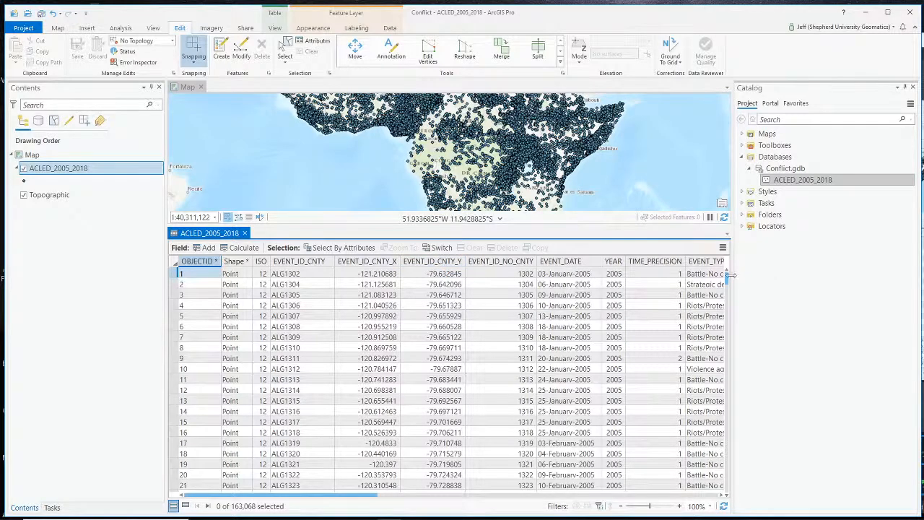
{"action": "mouse_move", "coordinate": [726, 280]}
{"action": "left_mouse_down"}
{"action": "mouse_move", "coordinate": [727, 309]}
{"action": "mouse_move", "coordinate": [716, 265]}
{"action": "left_mouse_up"}
{"action": "mouse_move", "coordinate": [444, 265]}
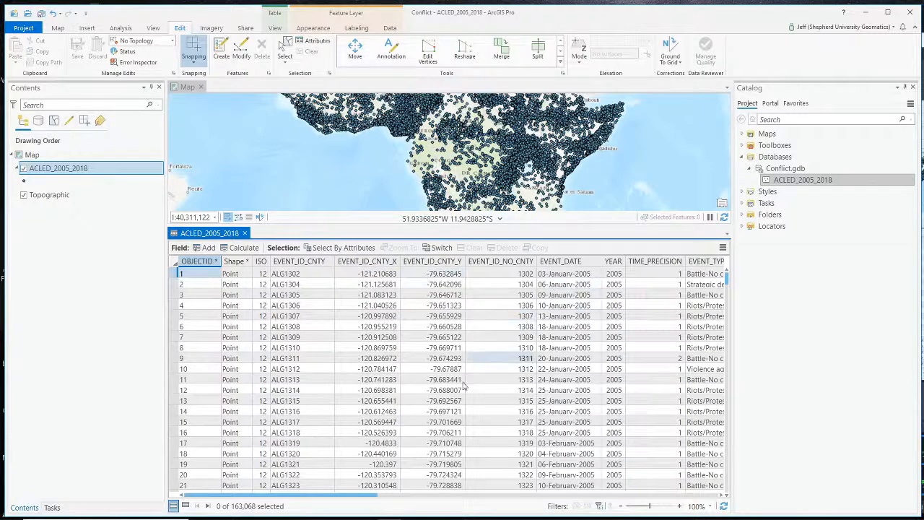
{"action": "left_click_drag", "start_coordinate": [331, 496], "coordinate": [410, 497]}
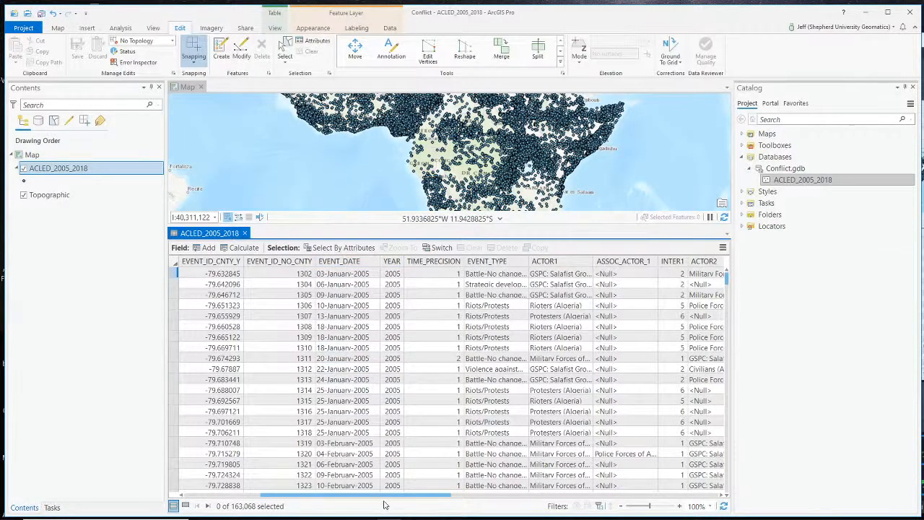
{"action": "left_click_drag", "start_coordinate": [384, 496], "coordinate": [422, 497]}
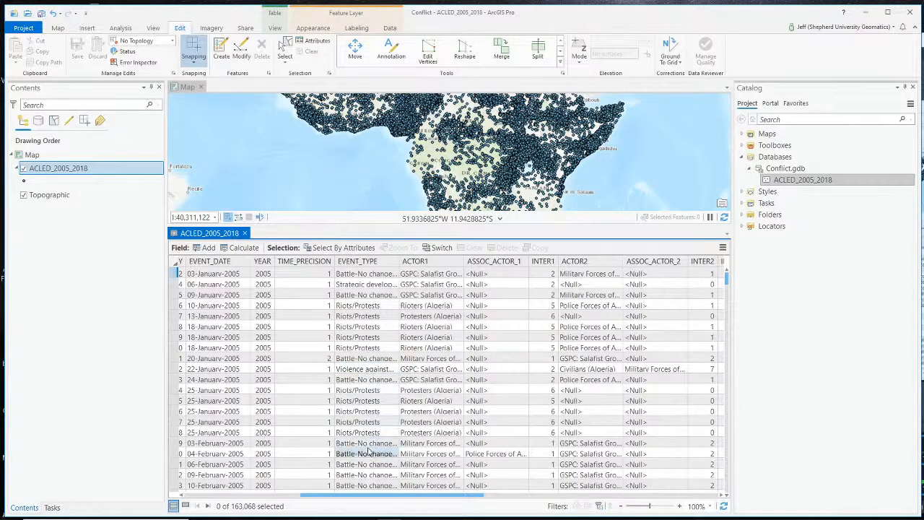
{"action": "scroll", "coordinate": [368, 451], "scroll_direction": "down", "scroll_amount": 4}
{"action": "scroll", "coordinate": [372, 467], "scroll_direction": "down", "scroll_amount": 1}
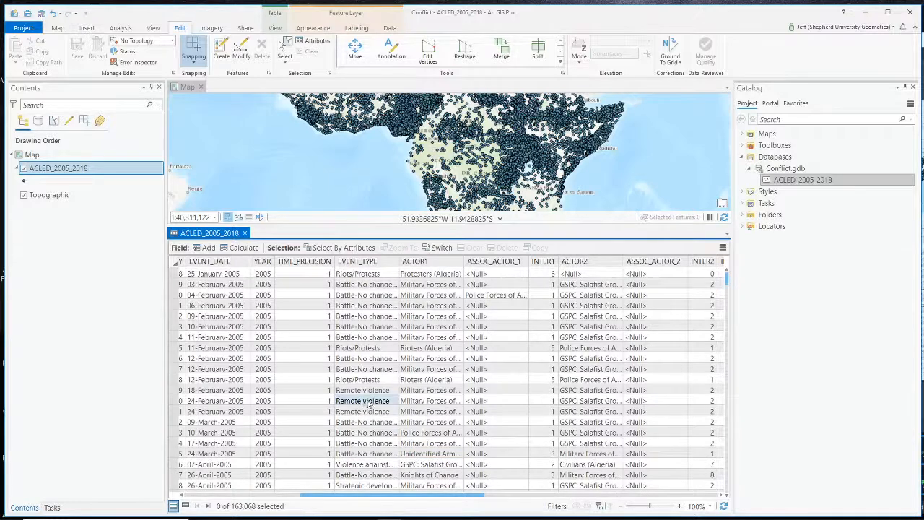
{"action": "scroll", "coordinate": [369, 404], "scroll_direction": "down", "scroll_amount": 2}
{"action": "scroll", "coordinate": [416, 451], "scroll_direction": "up", "scroll_amount": 2}
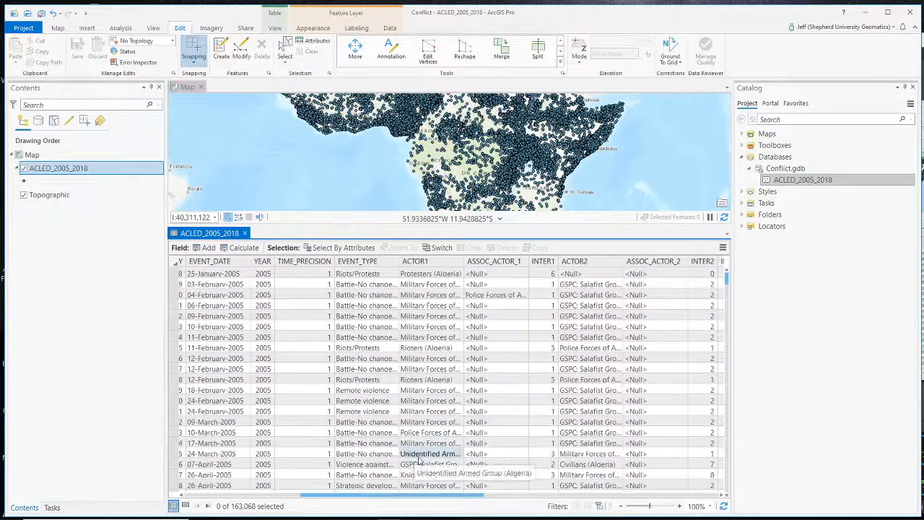
{"action": "scroll", "coordinate": [417, 459], "scroll_direction": "up", "scroll_amount": 5}
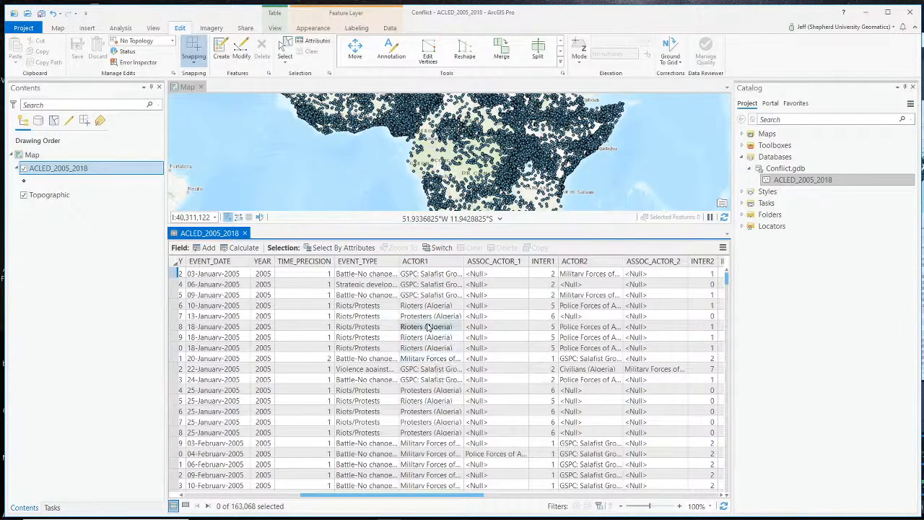
{"action": "scroll", "coordinate": [438, 372], "scroll_direction": "down", "scroll_amount": 1}
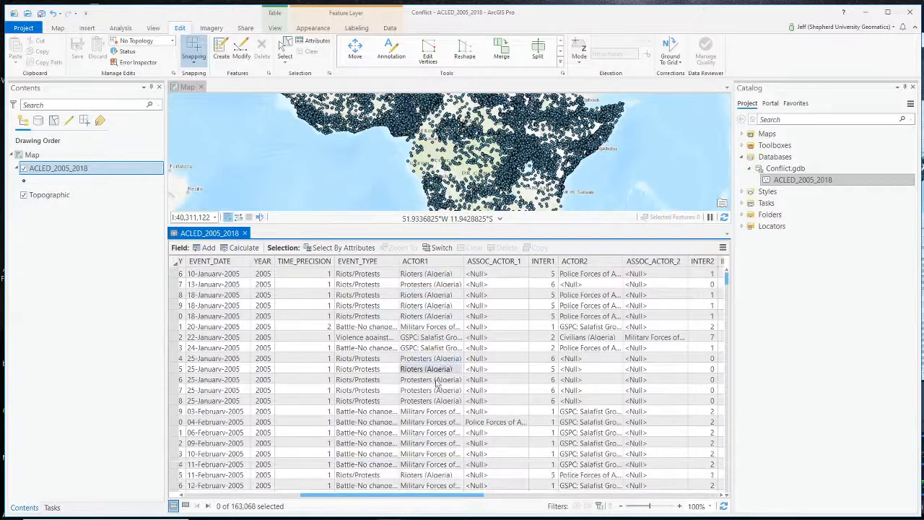
{"action": "scroll", "coordinate": [438, 449], "scroll_direction": "down", "scroll_amount": 7}
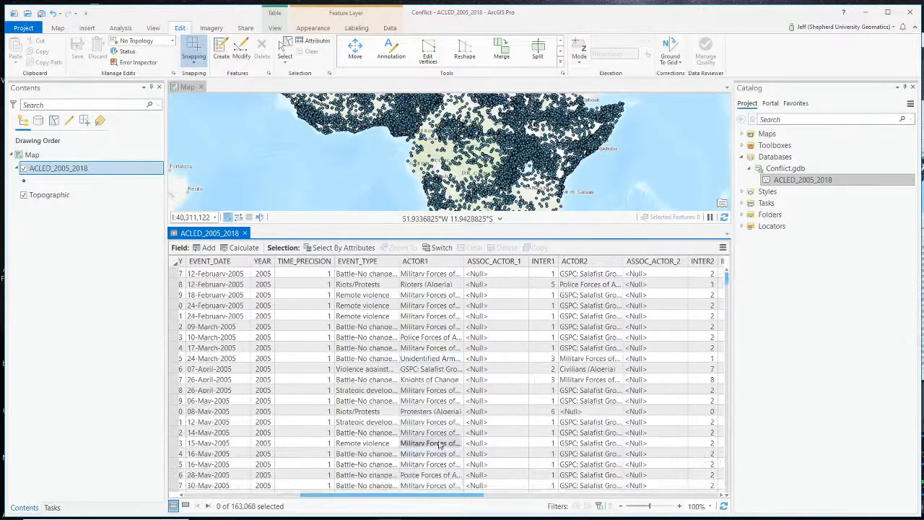
{"action": "scroll", "coordinate": [508, 421], "scroll_direction": "up", "scroll_amount": 4}
{"action": "scroll", "coordinate": [508, 421], "scroll_direction": "up", "scroll_amount": 2}
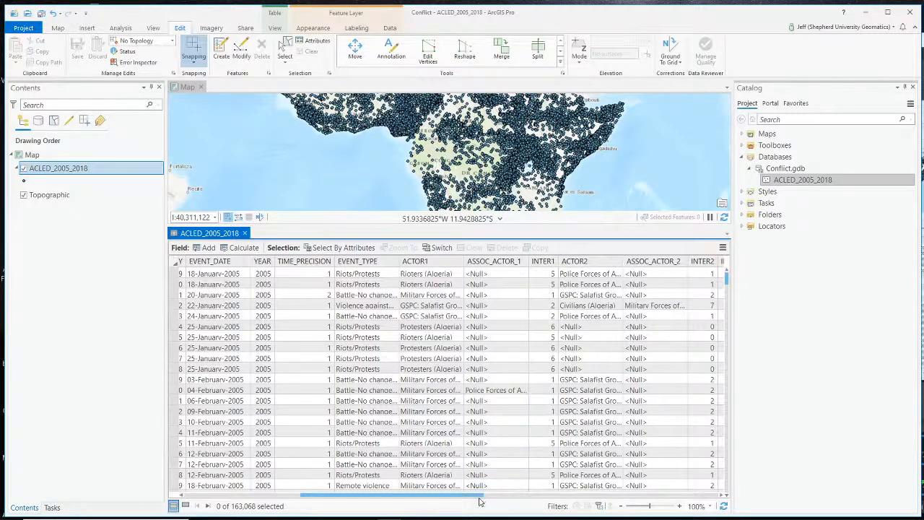
- Review the location, notes and fatalities fields, sort the ACLED_2005_2018 table by FATALITIES in descending order, and close the table
{"action": "left_click_drag", "start_coordinate": [479, 498], "coordinate": [731, 508]}
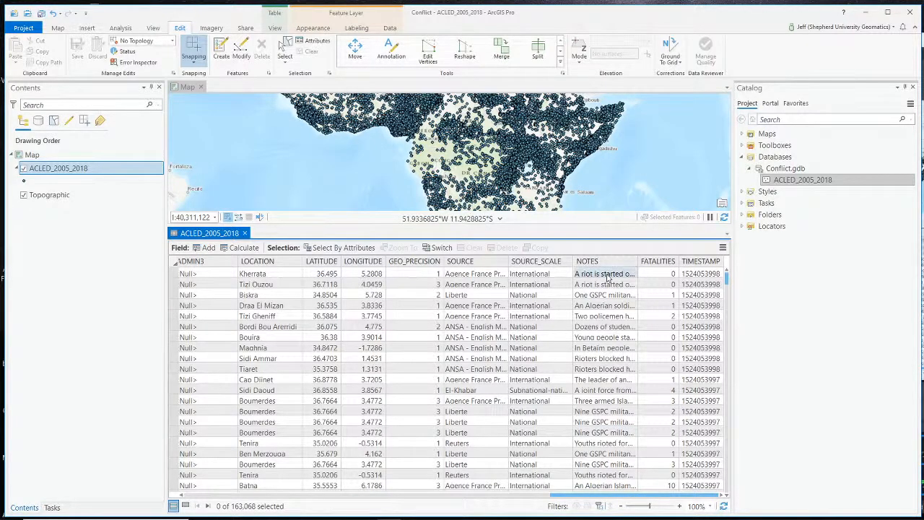
{"action": "mouse_move", "coordinate": [669, 266]}
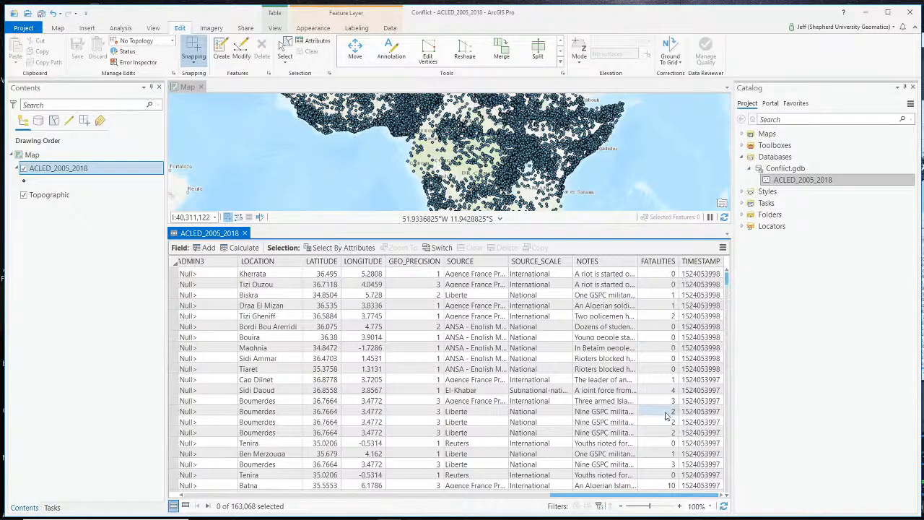
{"action": "scroll", "coordinate": [666, 423], "scroll_direction": "down", "scroll_amount": 2}
{"action": "scroll", "coordinate": [652, 430], "scroll_direction": "up", "scroll_amount": 4}
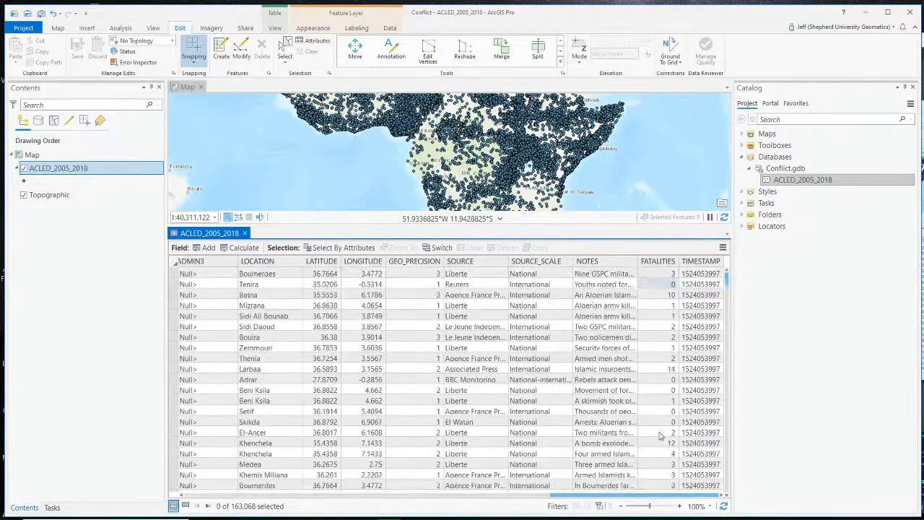
{"action": "right_click", "coordinate": [652, 263]}
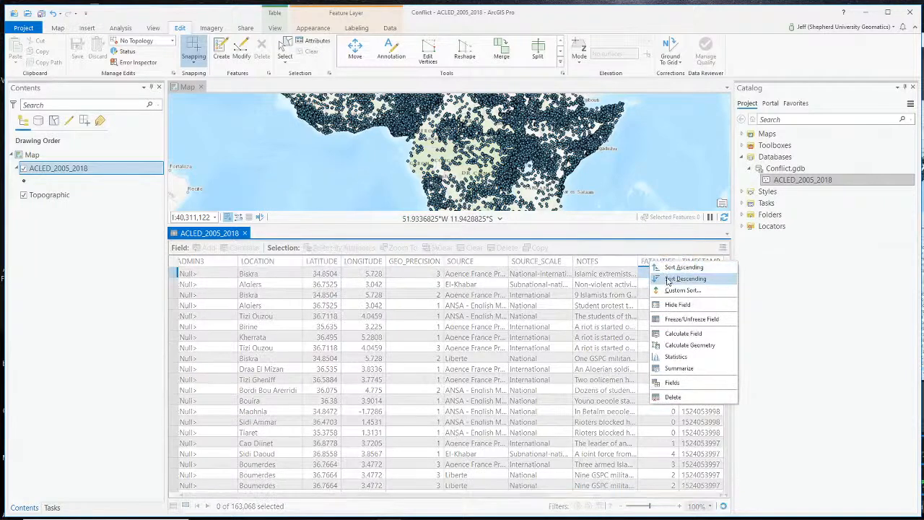
{"action": "left_click", "coordinate": [671, 279]}
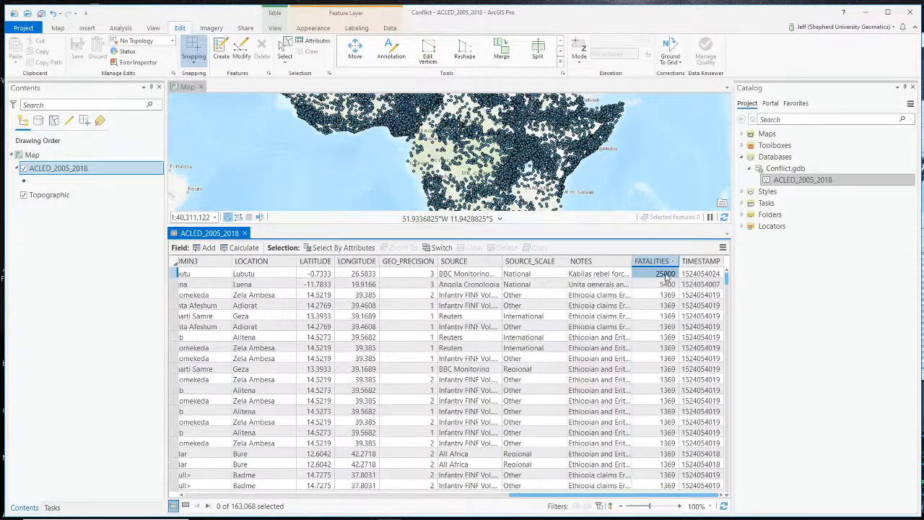
{"action": "right_click", "coordinate": [656, 262]}
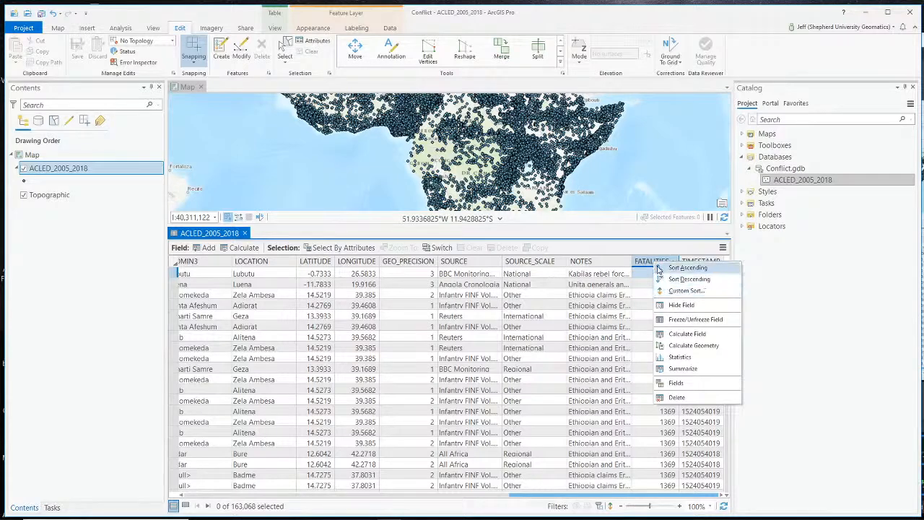
{"action": "left_click", "coordinate": [648, 265]}
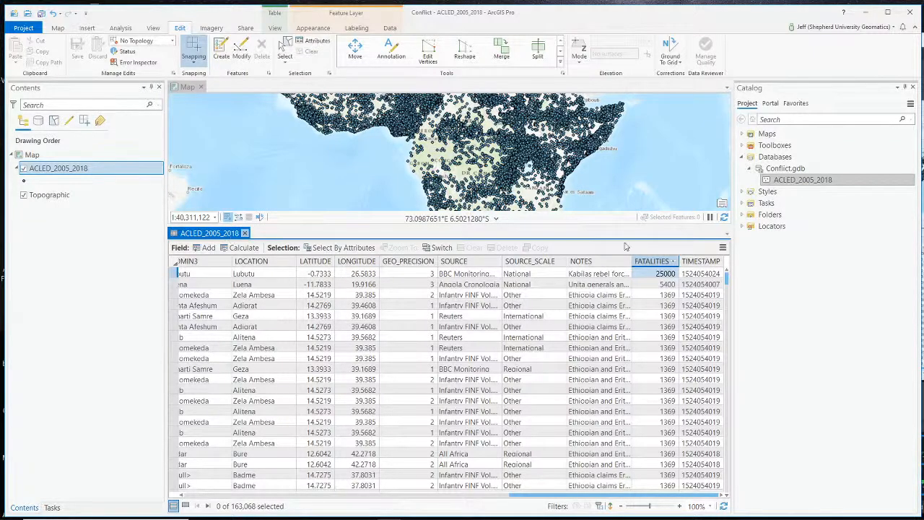
{"action": "left_click", "coordinate": [244, 234]}
{"action": "key", "text": "alt+Tab"}
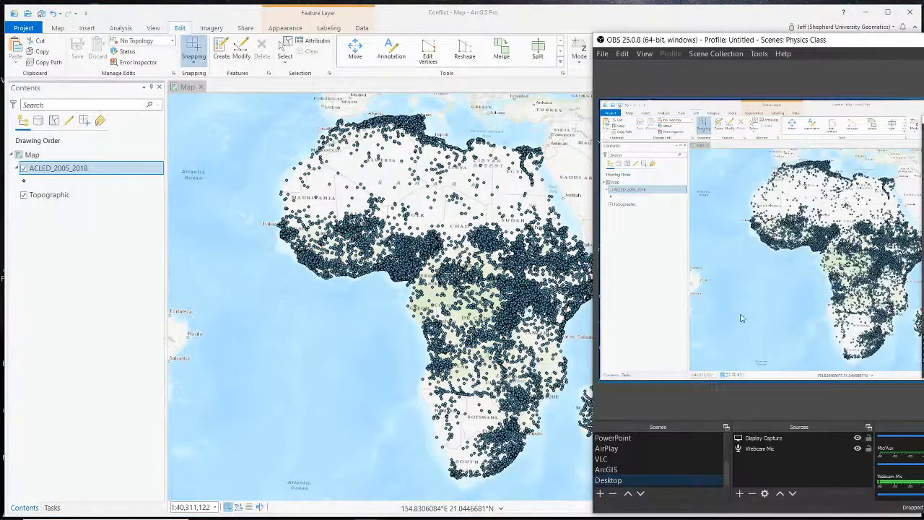
{"action": "key", "text": "alt+Tab"}
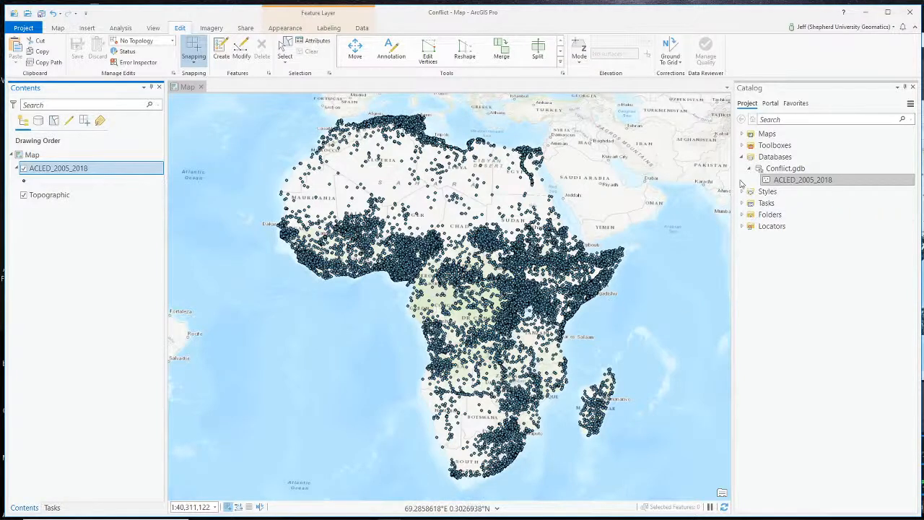
- Expand the project's toolboxes, including Conflict.tbx, and its tasks in the catalog to show the items they contain
{"action": "left_click", "coordinate": [741, 145]}
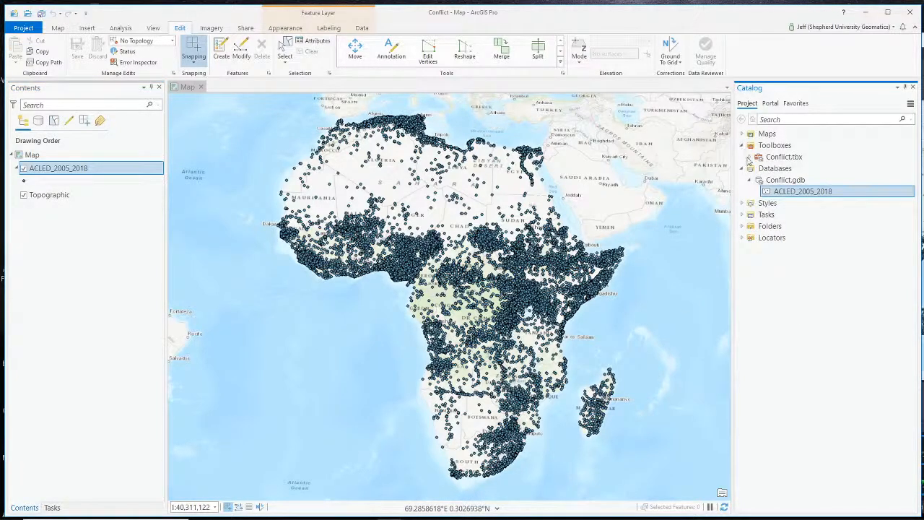
{"action": "left_click", "coordinate": [750, 157]}
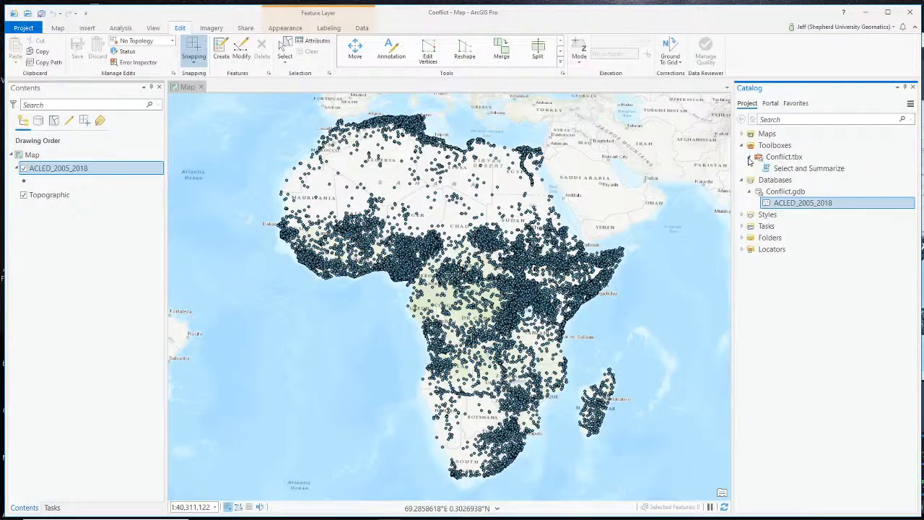
{"action": "left_click", "coordinate": [742, 226]}
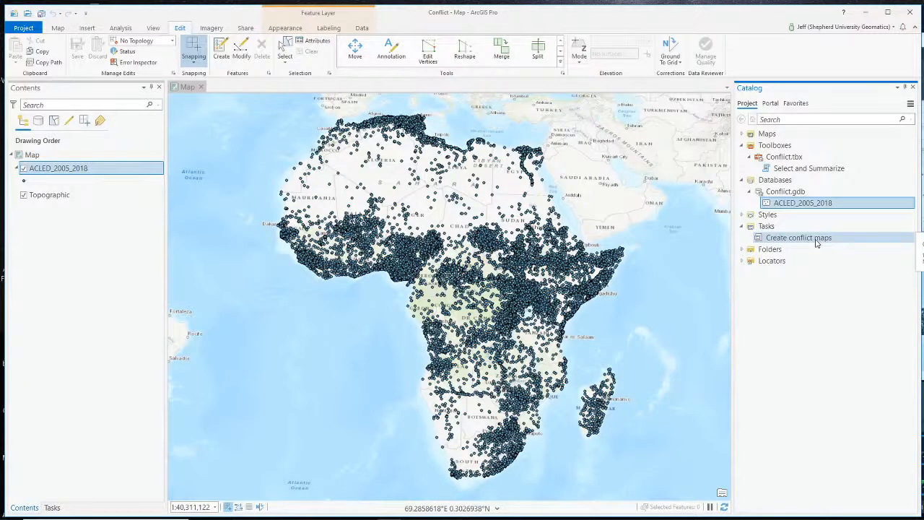
- Display the tasks contained in the project's Create conflict maps task item
{"action": "left_click", "coordinate": [152, 29]}
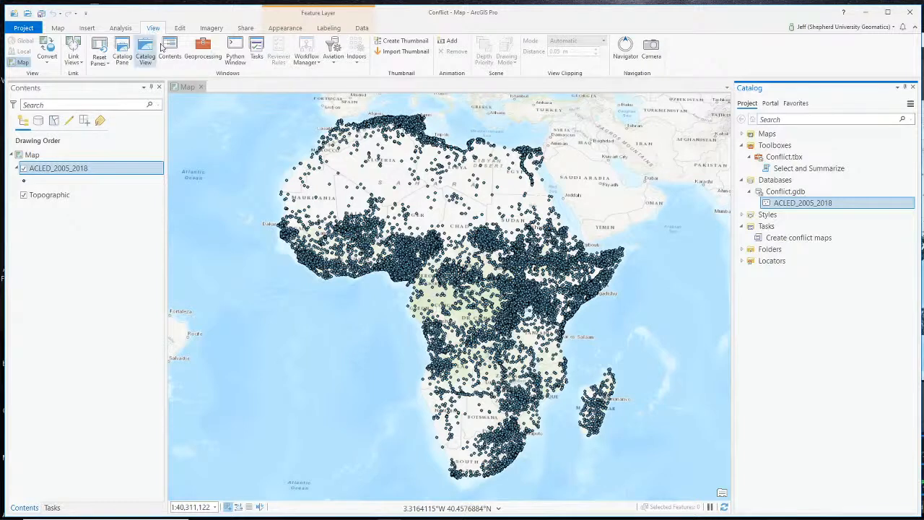
{"action": "left_click", "coordinate": [258, 52]}
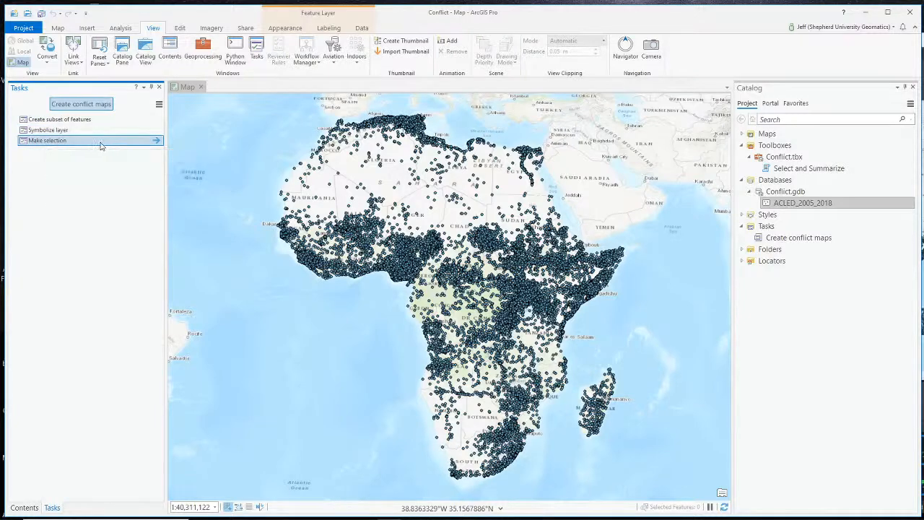
{"action": "key", "text": "alt+Tab"}
{"action": "scroll", "coordinate": [687, 463], "scroll_direction": "up", "scroll_amount": 3}
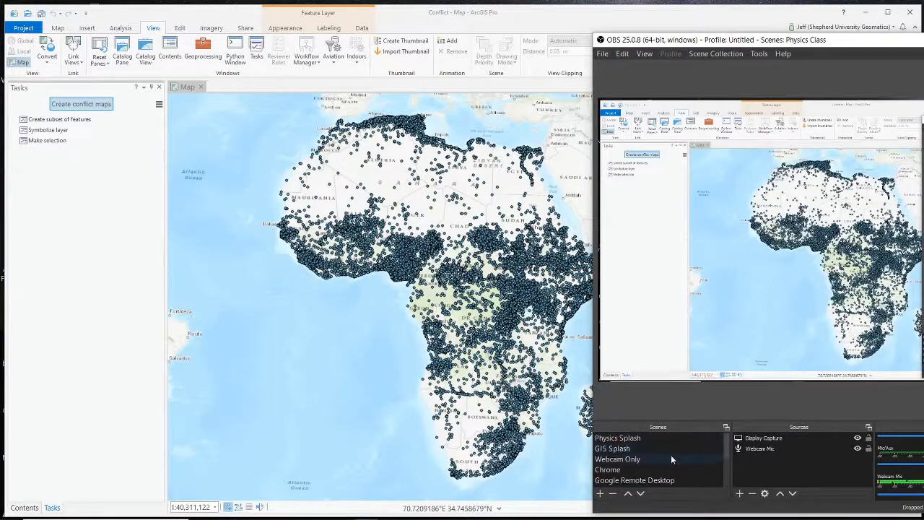
{"action": "left_click", "coordinate": [671, 457]}
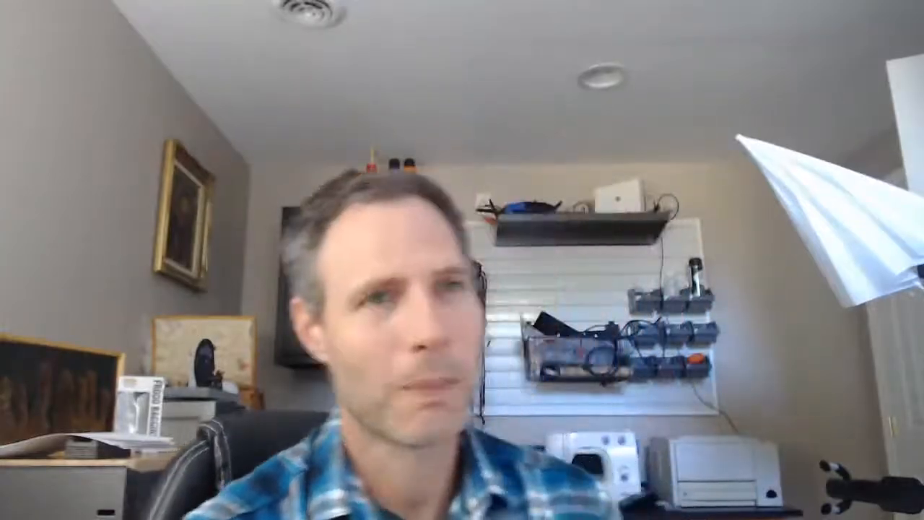
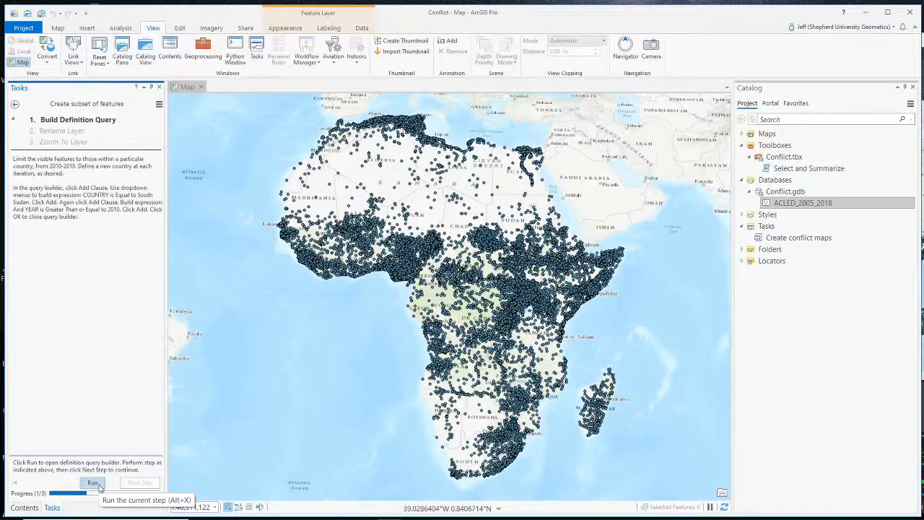
- Run the Build Definition Query task step and create a query on ACLED_2005_2018 where COUNTRY is equal to South Sudan
{"action": "left_click", "coordinate": [99, 486]}
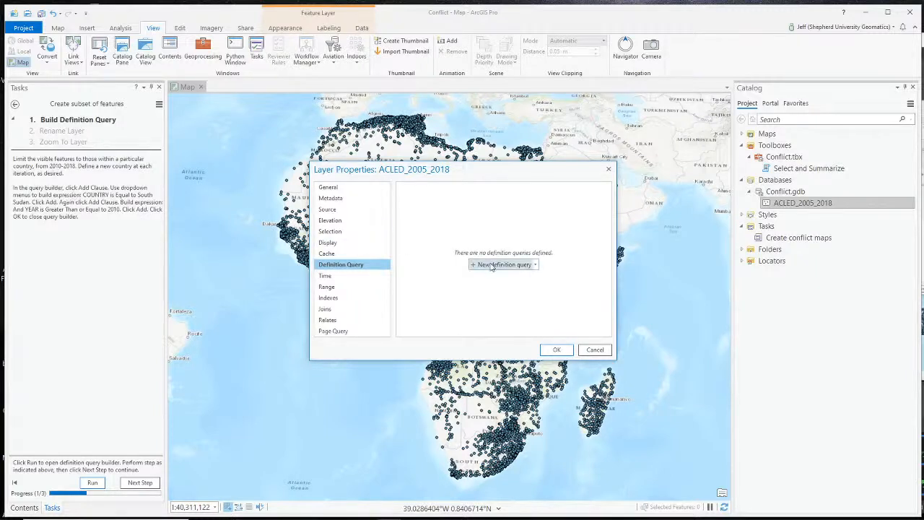
{"action": "left_click", "coordinate": [536, 266]}
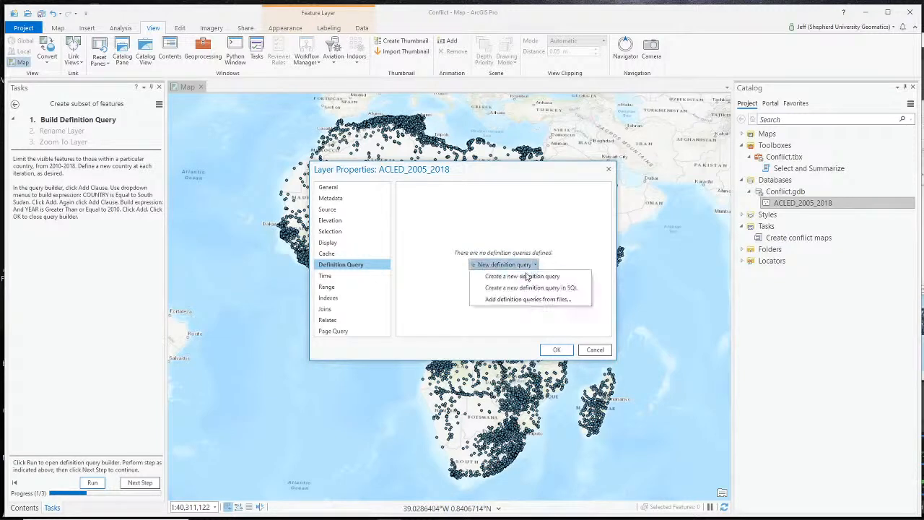
{"action": "left_click", "coordinate": [526, 277]}
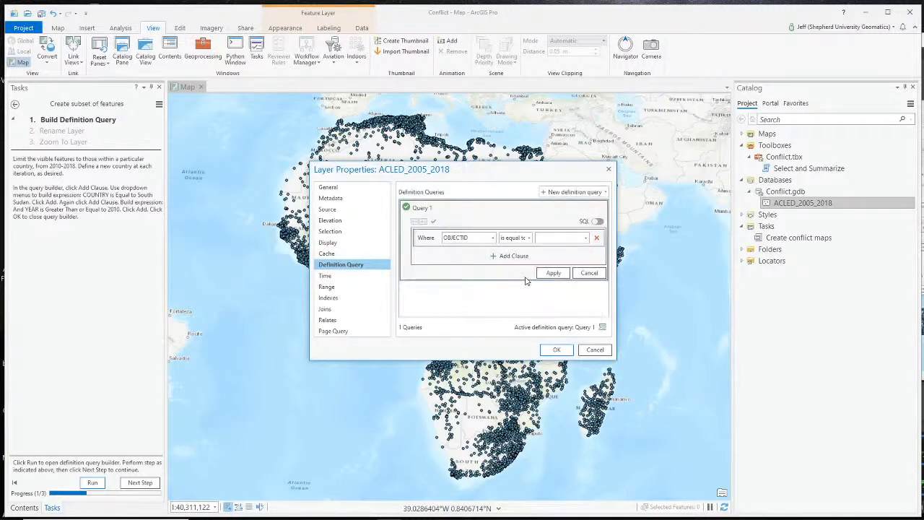
{"action": "left_click", "coordinate": [494, 238]}
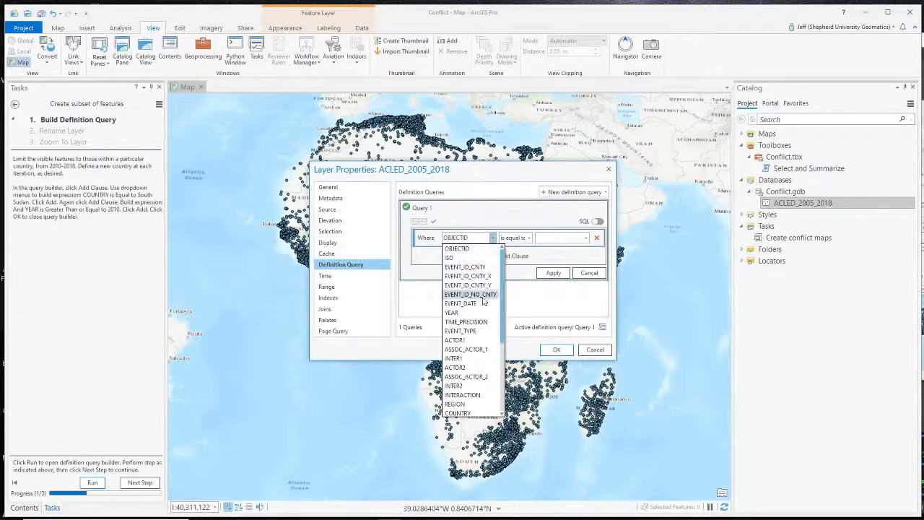
{"action": "scroll", "coordinate": [480, 317], "scroll_direction": "down", "scroll_amount": 4}
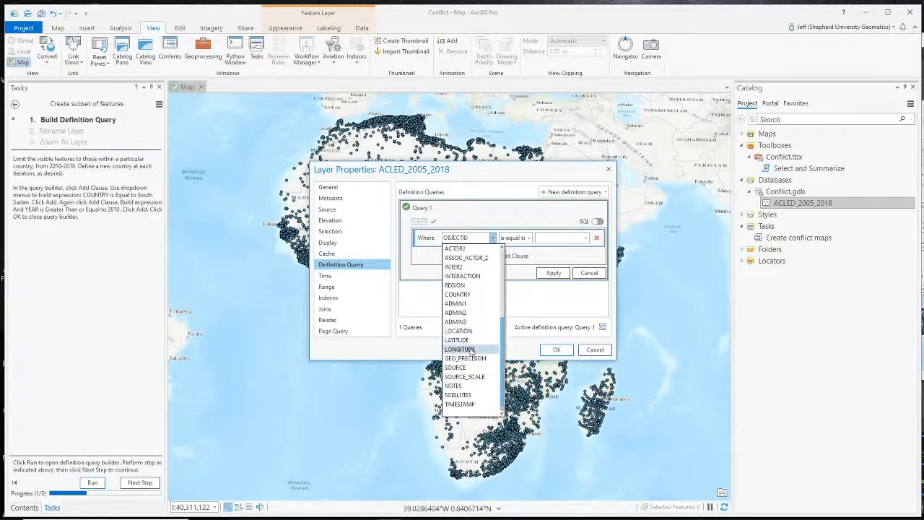
{"action": "left_click", "coordinate": [462, 295]}
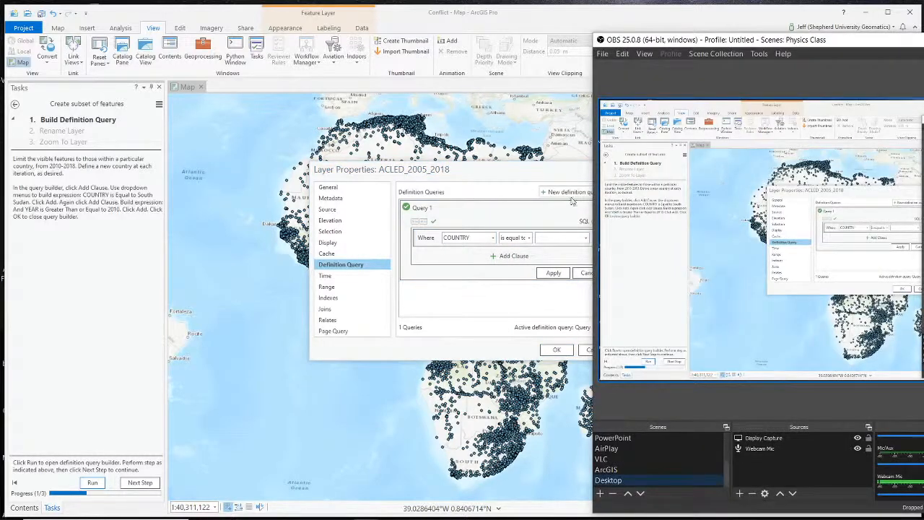
{"action": "left_click", "coordinate": [542, 178]}
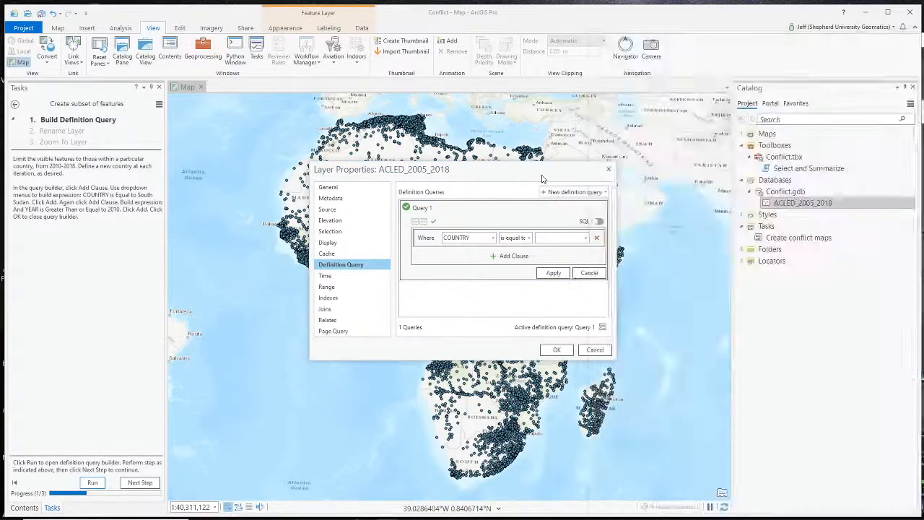
{"action": "left_click_drag", "start_coordinate": [543, 178], "coordinate": [506, 177]}
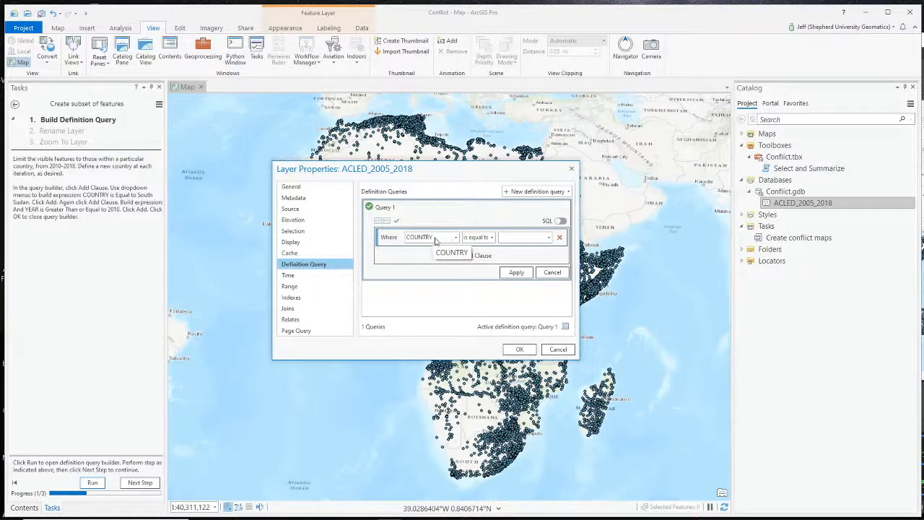
{"action": "left_click", "coordinate": [548, 243]}
{"action": "scroll", "coordinate": [535, 303], "scroll_direction": "down", "scroll_amount": 10}
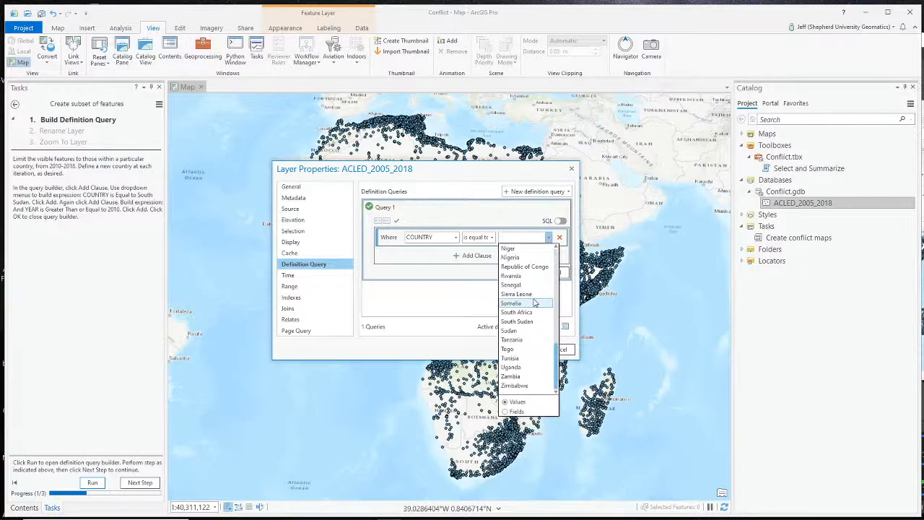
{"action": "left_click", "coordinate": [536, 321]}
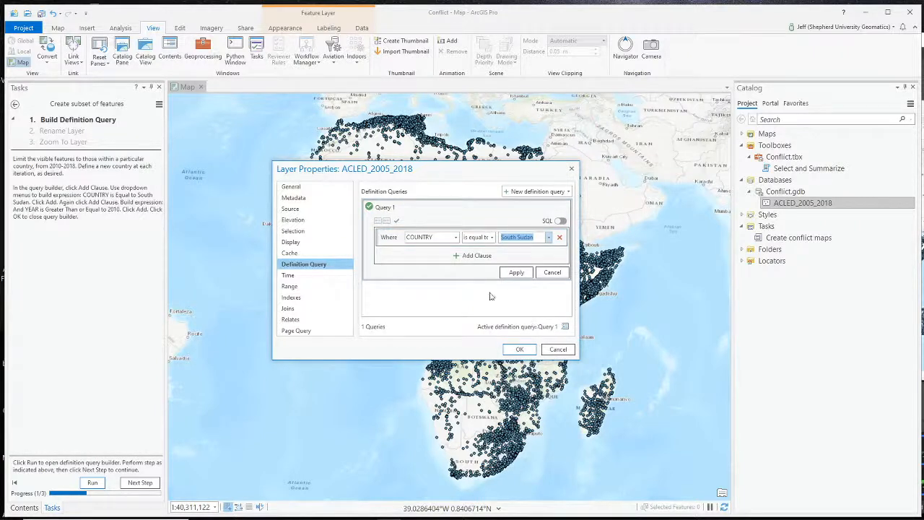
- Add the clause And YEAR is greater than or equal to 2010, apply the definition query and close the layer properties
{"action": "left_click", "coordinate": [477, 256]}
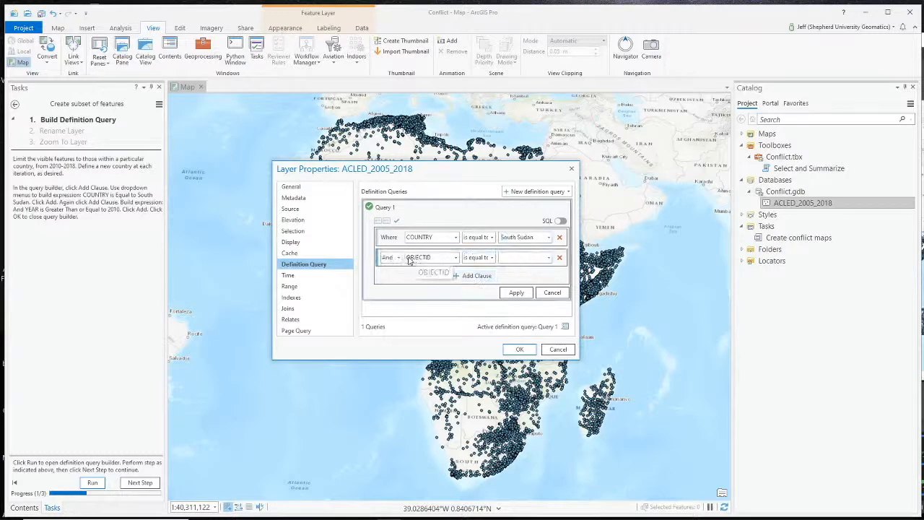
{"action": "left_click", "coordinate": [456, 257]}
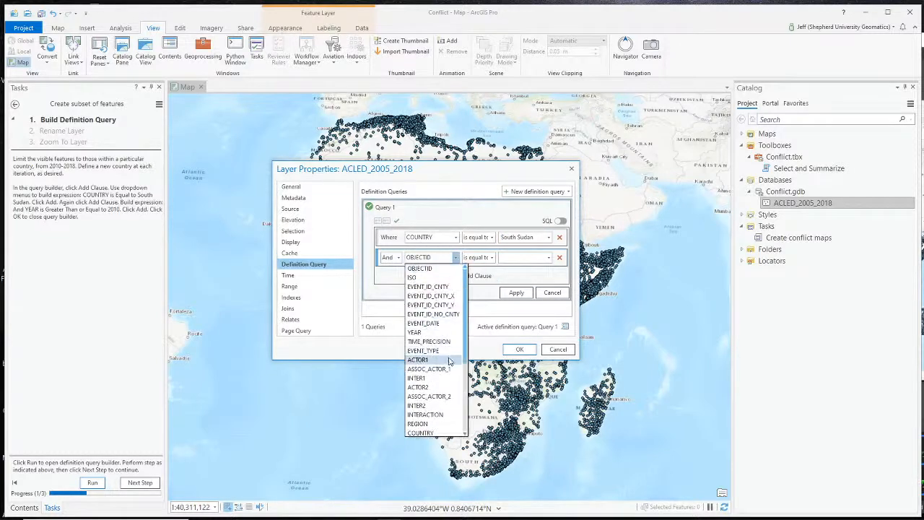
{"action": "scroll", "coordinate": [449, 361], "scroll_direction": "down", "scroll_amount": 5}
{"action": "scroll", "coordinate": [443, 372], "scroll_direction": "up", "scroll_amount": 4}
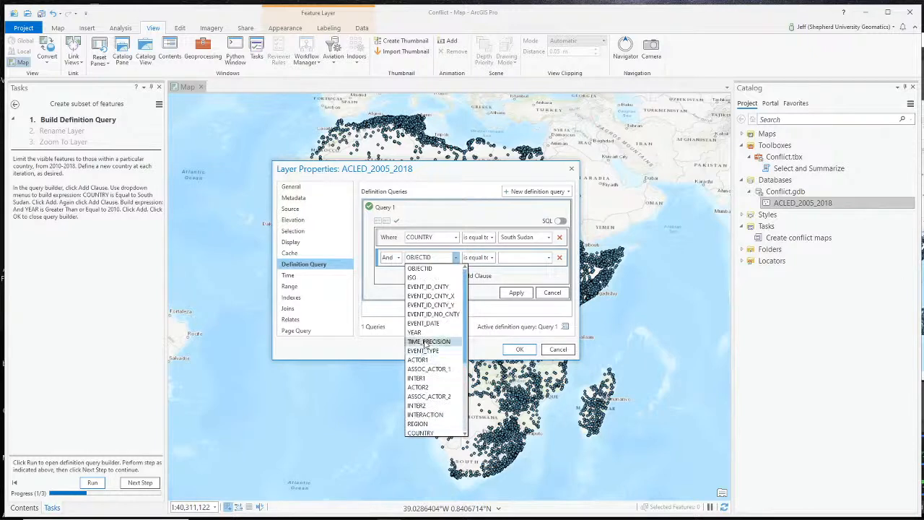
{"action": "left_click", "coordinate": [422, 324]}
{"action": "left_click", "coordinate": [495, 258]}
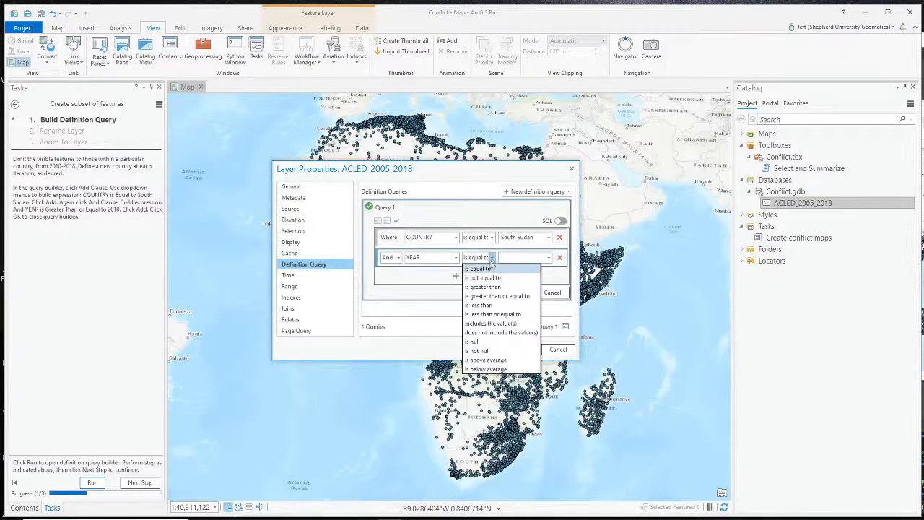
{"action": "left_click", "coordinate": [492, 291]}
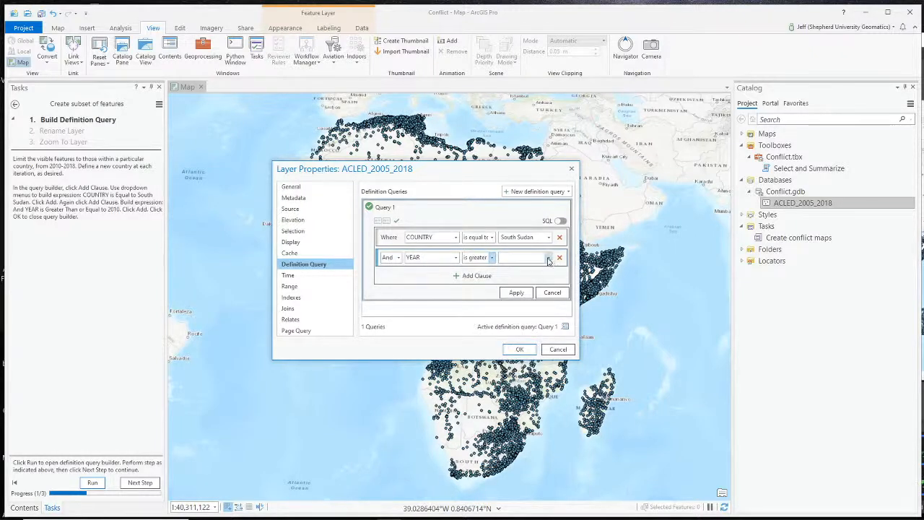
{"action": "left_click", "coordinate": [492, 258]}
{"action": "left_click", "coordinate": [482, 296]}
{"action": "left_click", "coordinate": [549, 257]}
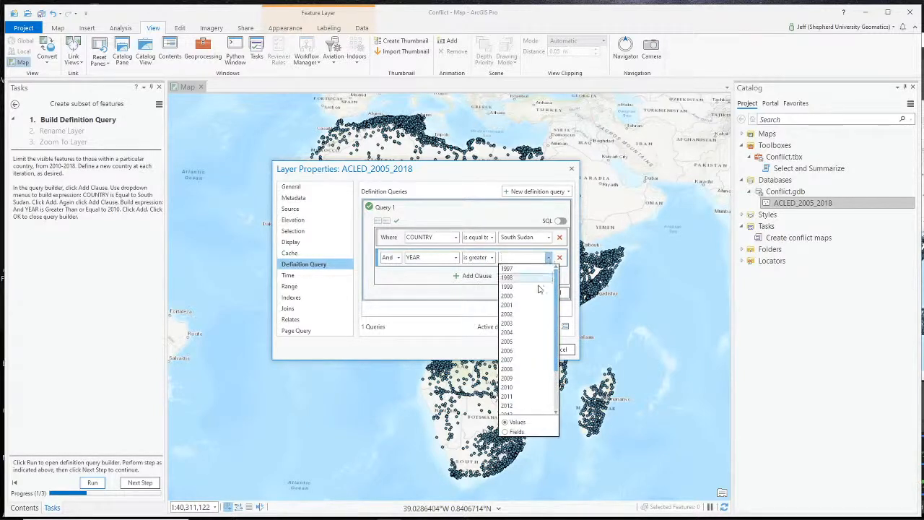
{"action": "left_click", "coordinate": [508, 387]}
{"action": "left_click", "coordinate": [516, 293]}
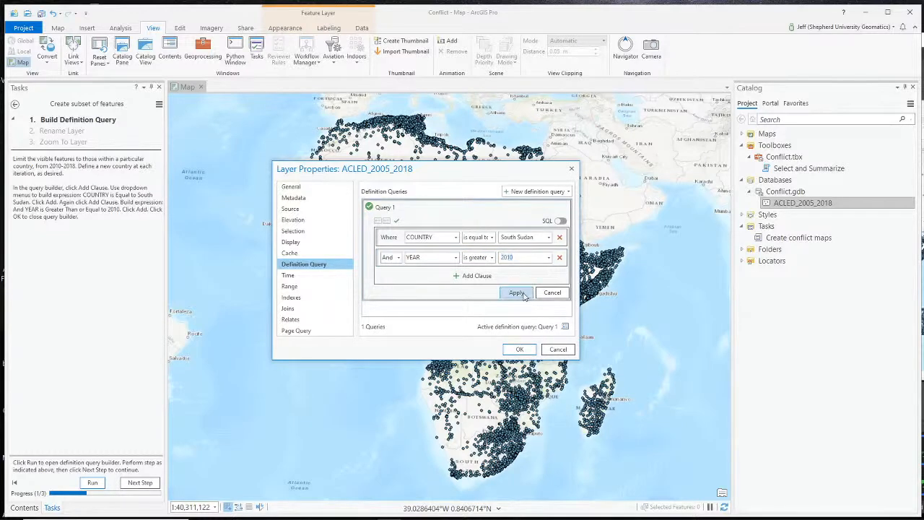
{"action": "left_click", "coordinate": [518, 350]}
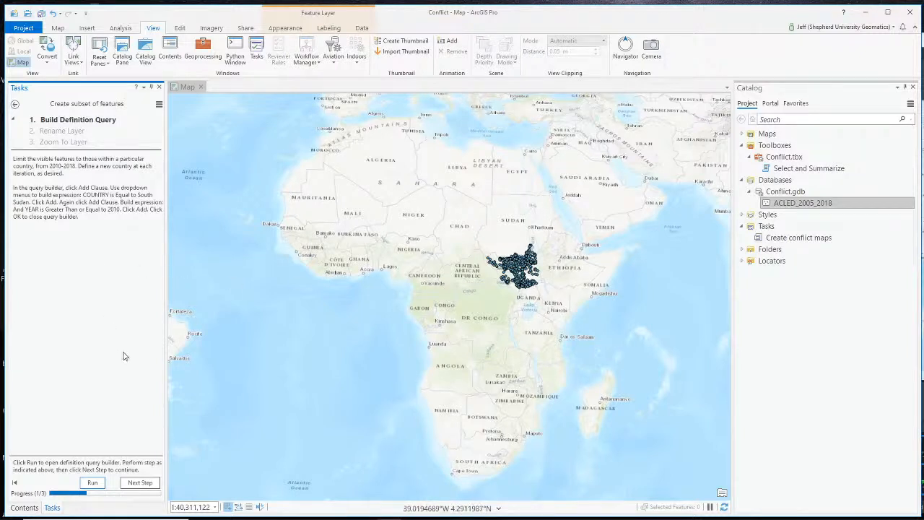
- Advance to the Rename Layer task step, run it and rename the layer ACLED_2008_2018_SouthSudan
{"action": "left_click", "coordinate": [139, 483]}
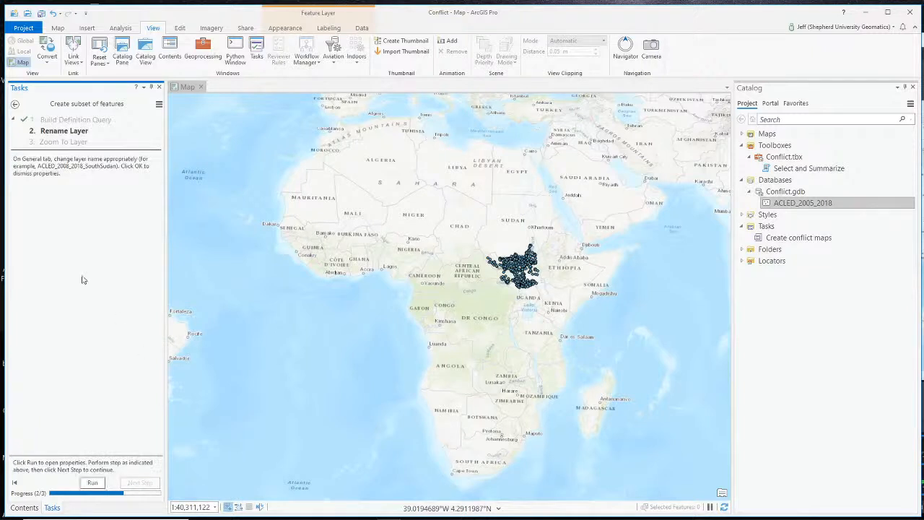
{"action": "left_click", "coordinate": [95, 482]}
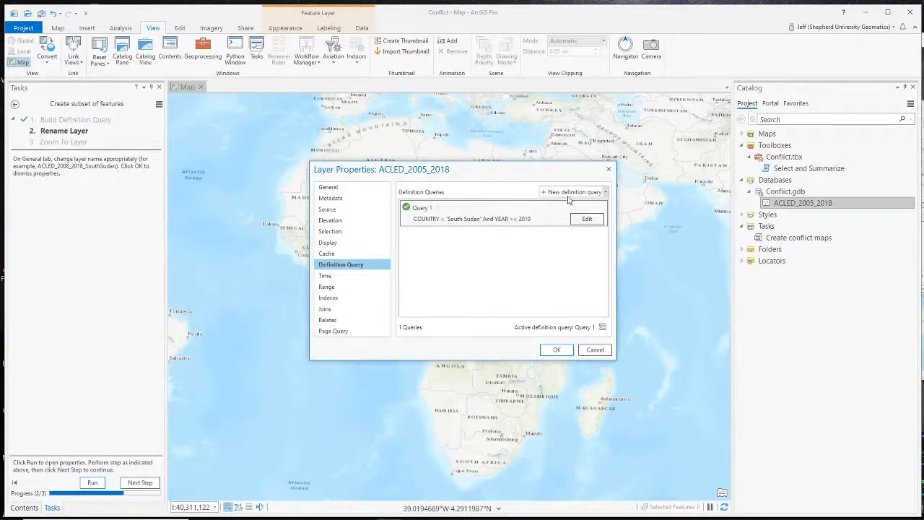
{"action": "left_click", "coordinate": [330, 189]}
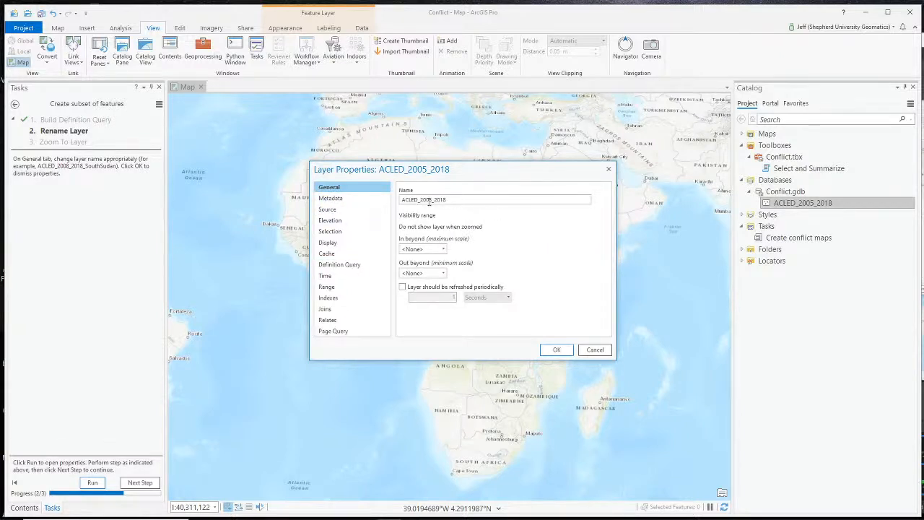
{"action": "left_click", "coordinate": [501, 200], "text": "shift"}
{"action": "type", "text": "8_2018_SouthSudan"}
{"action": "left_click", "coordinate": [563, 353]}
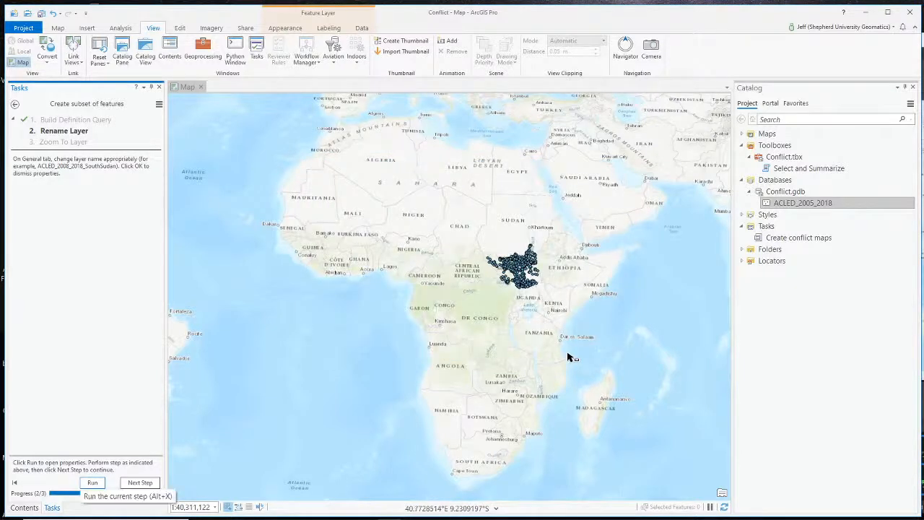
{"action": "key", "text": "alt+Tab"}
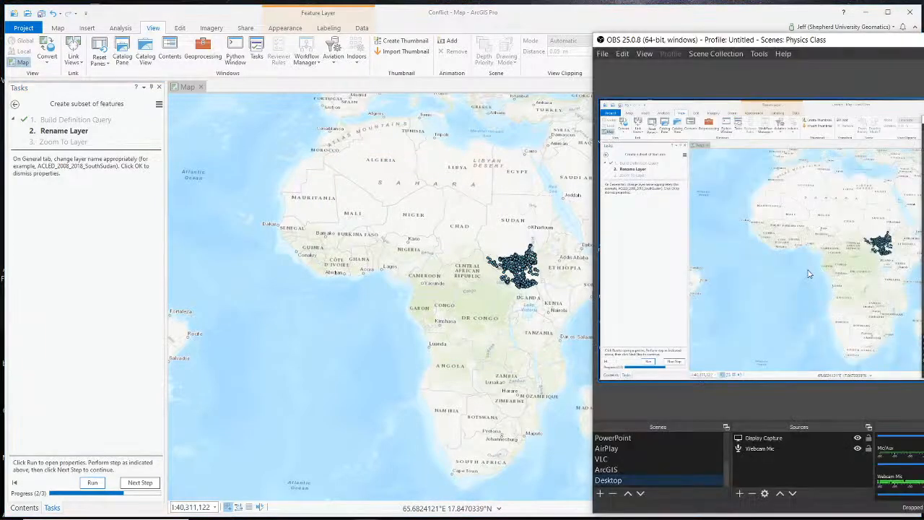
{"action": "key", "text": "alt+Tab"}
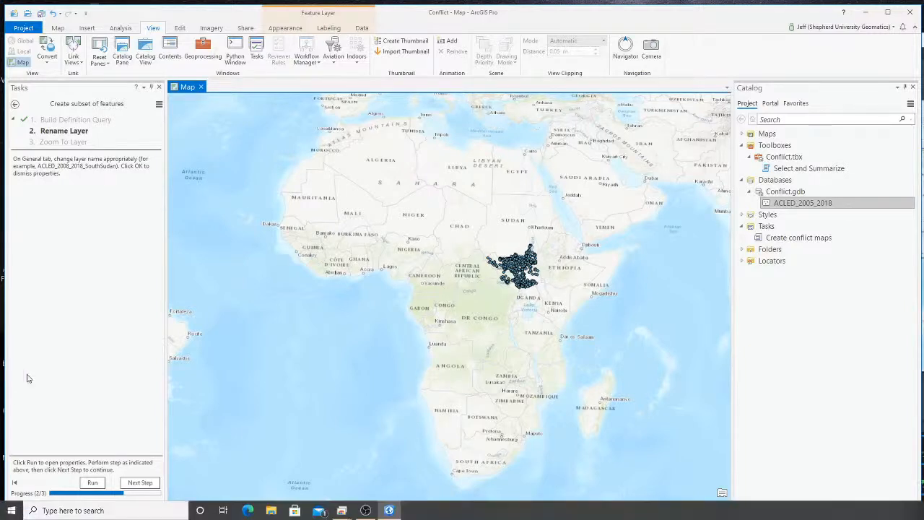
{"action": "left_click", "coordinate": [99, 342]}
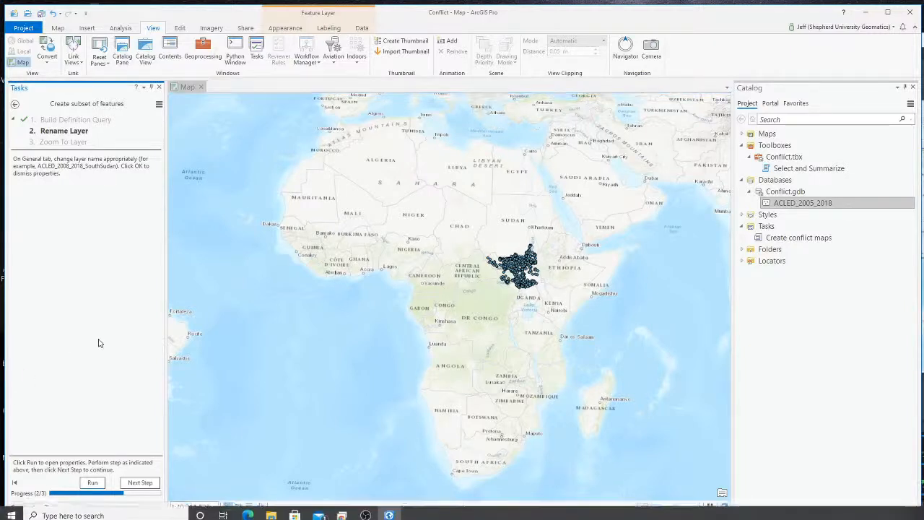
- Advance to the Zoom To Layer step to zoom to the South Sudan events and finish the Create subset of features task
{"action": "left_click", "coordinate": [141, 483]}
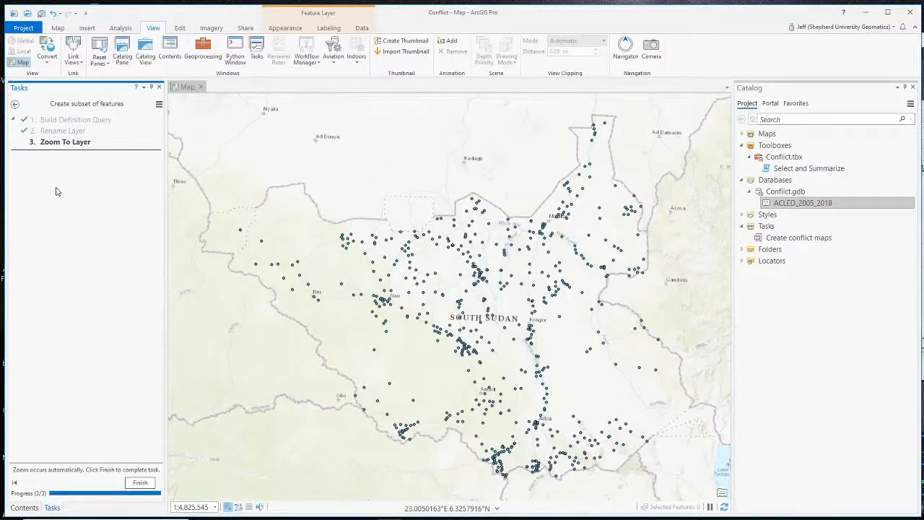
{"action": "left_click", "coordinate": [141, 483]}
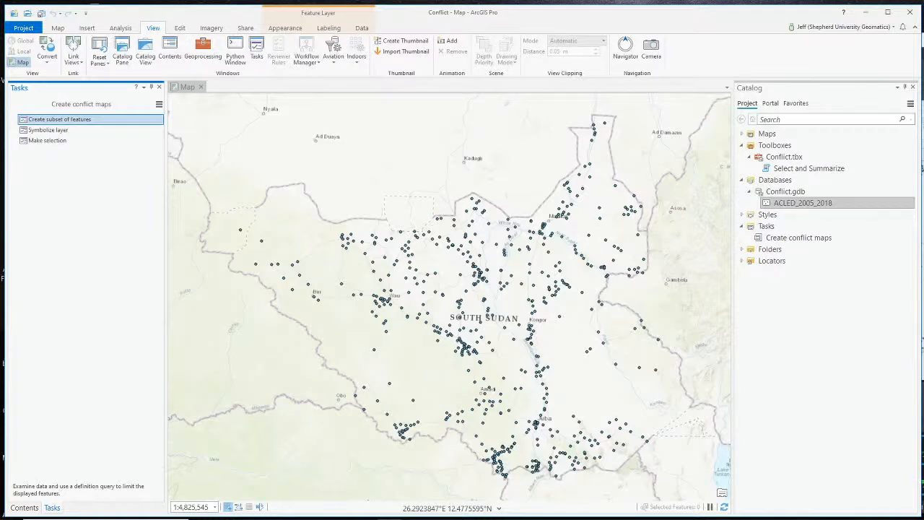
- Start the Symbolize layer task, run its Apply Graduated Symbols step and change the layer's primary symbology to Graduated Symbols
{"action": "left_click", "coordinate": [42, 131]}
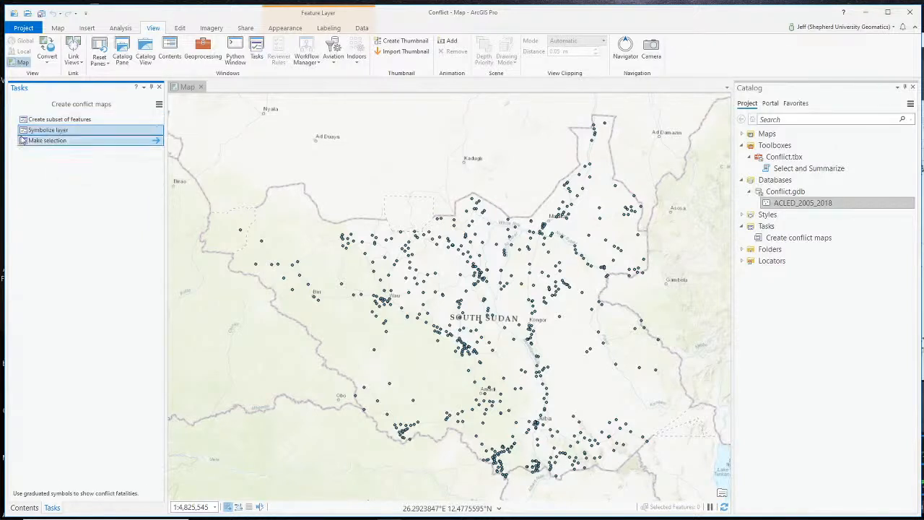
{"action": "left_click", "coordinate": [157, 130]}
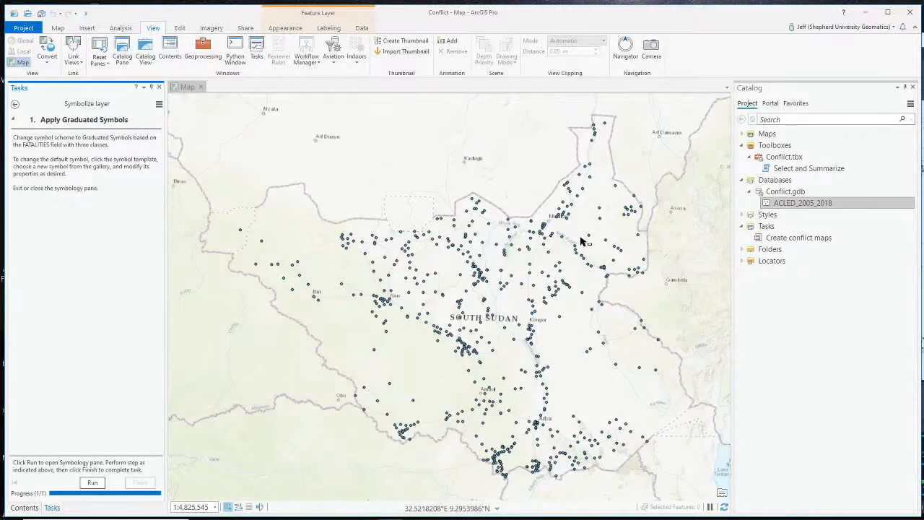
{"action": "left_click", "coordinate": [93, 482]}
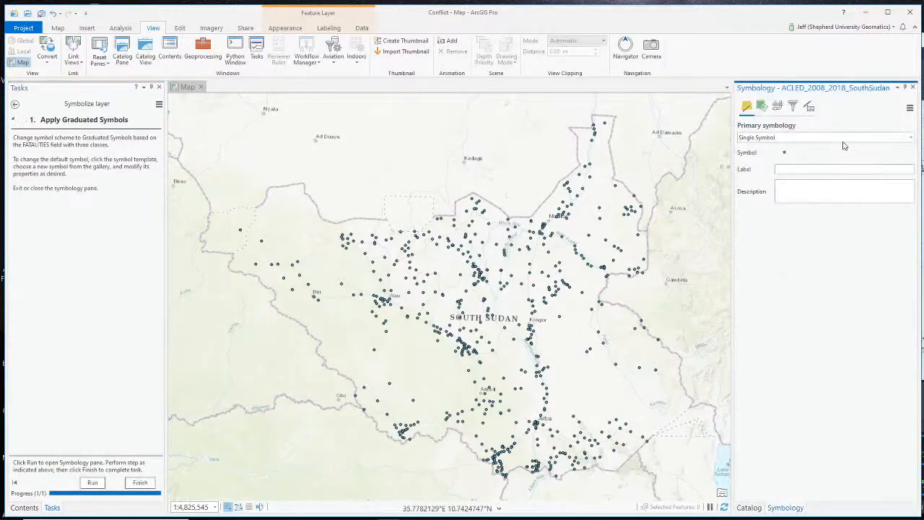
{"action": "left_click", "coordinate": [779, 138]}
{"action": "scroll", "coordinate": [786, 231], "scroll_direction": "down", "scroll_amount": 1}
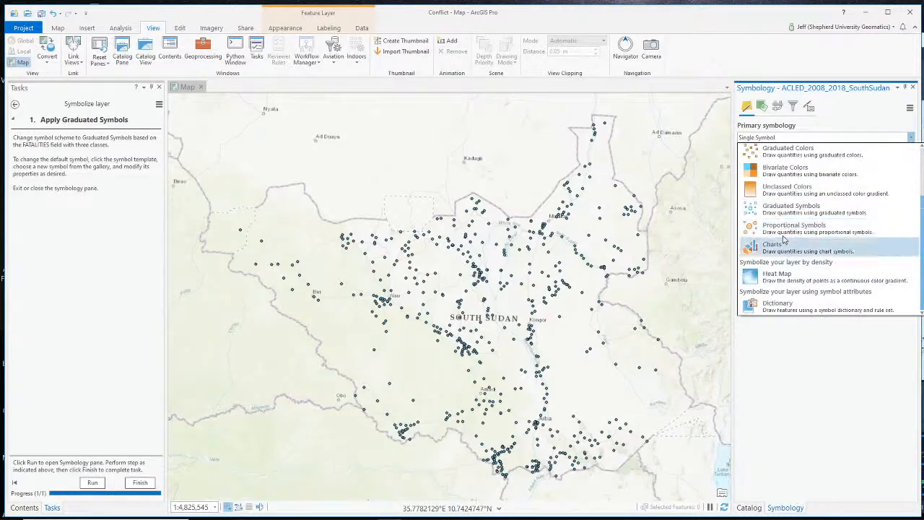
{"action": "left_click", "coordinate": [783, 209]}
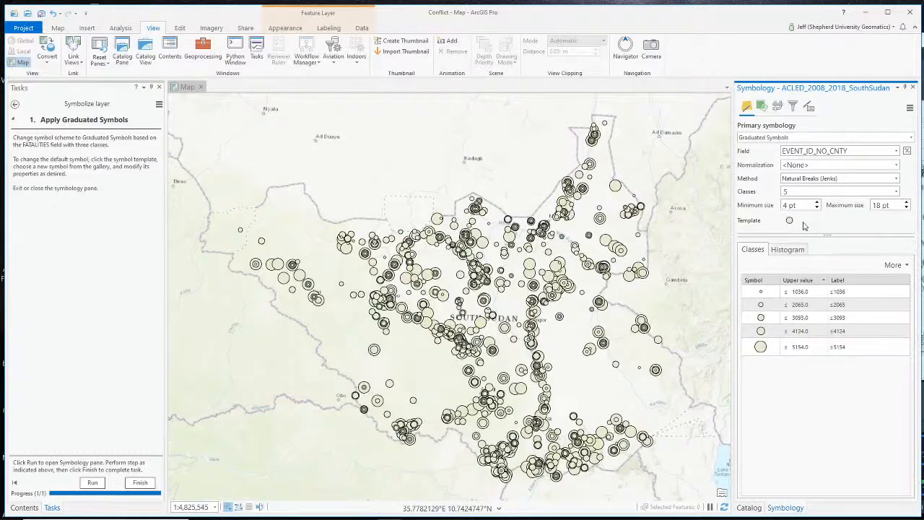
- Set the graduated symbols to 3 classes based on the FATALITIES field
{"action": "left_click", "coordinate": [895, 192]}
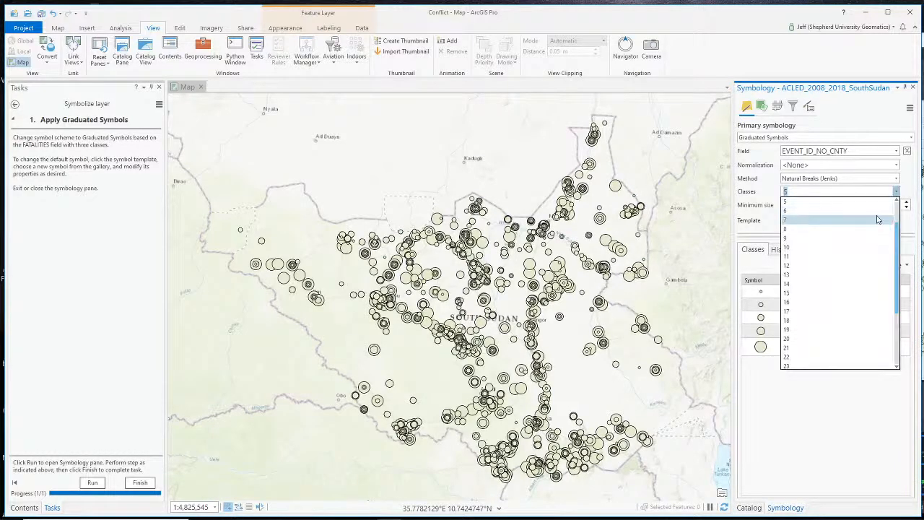
{"action": "left_click", "coordinate": [852, 219]}
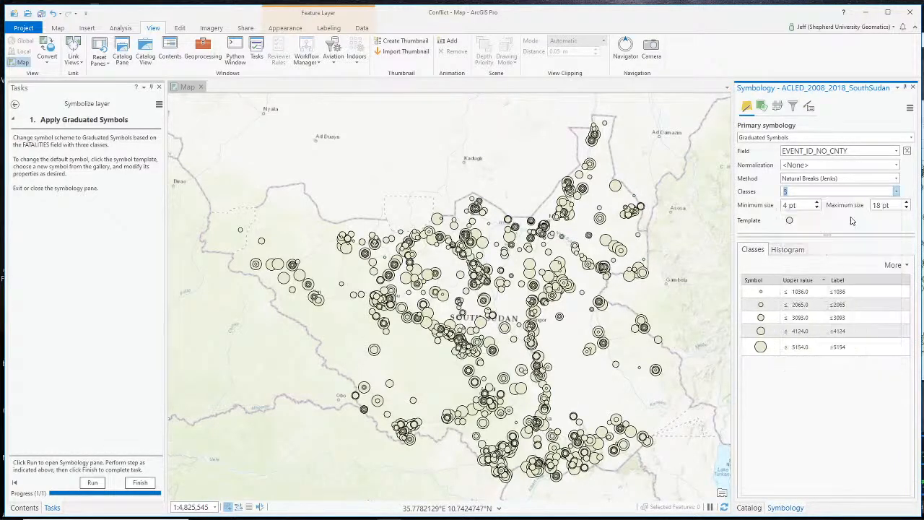
{"action": "left_click", "coordinate": [896, 152]}
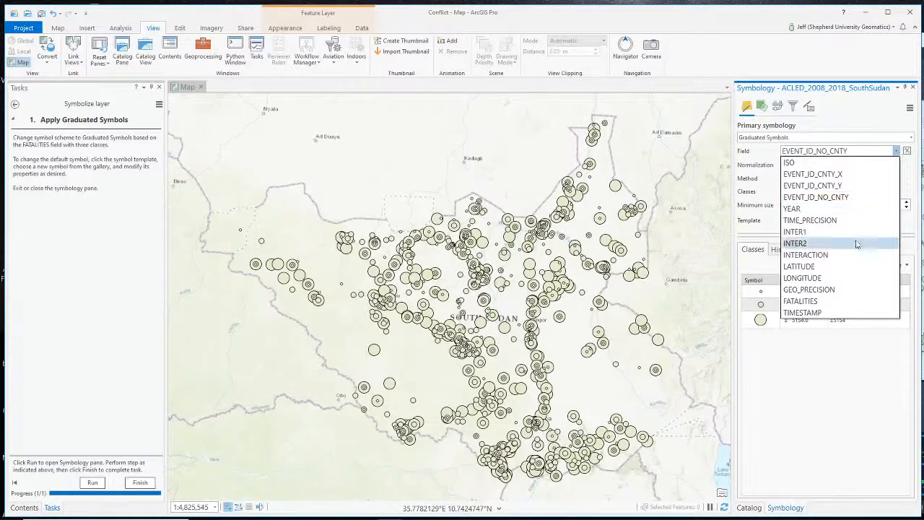
{"action": "left_click", "coordinate": [838, 301]}
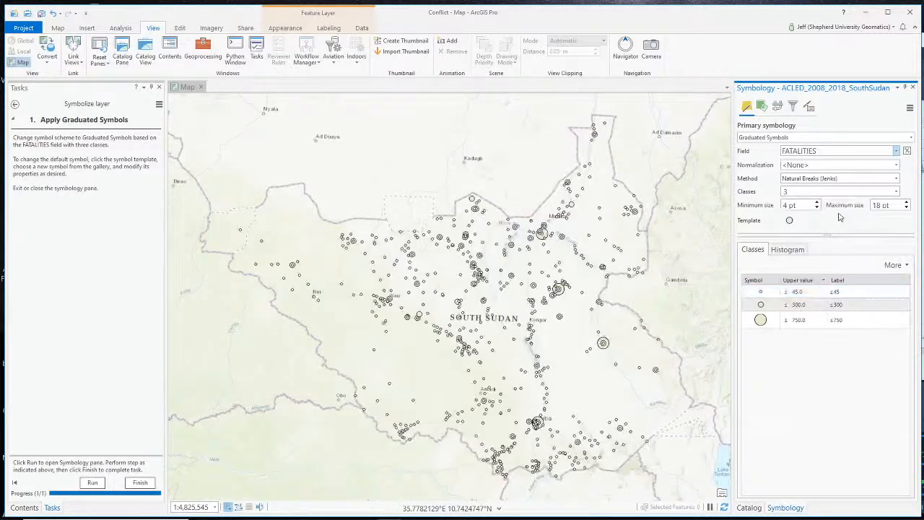
- Replace the graduated symbol template with Circle 3 from the ArcGIS 2D gallery and open its symbol layer properties
{"action": "left_click", "coordinate": [789, 222]}
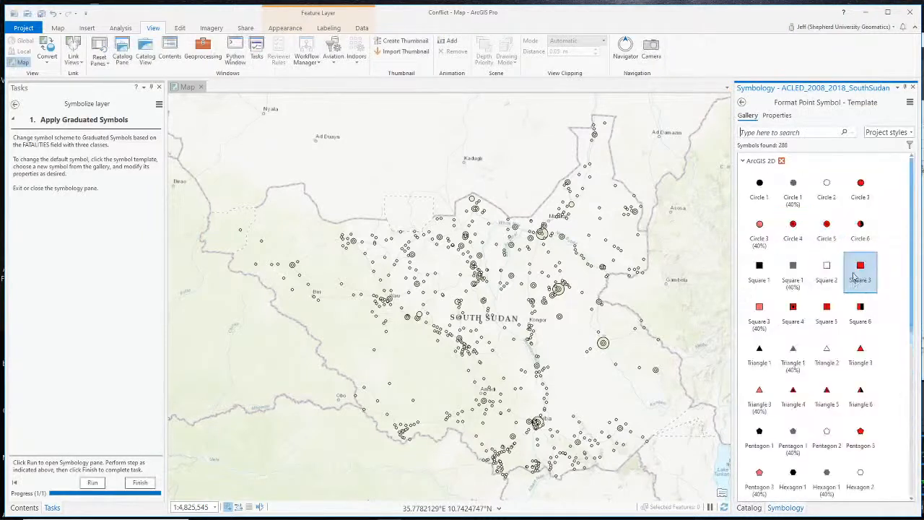
{"action": "left_click", "coordinate": [863, 186]}
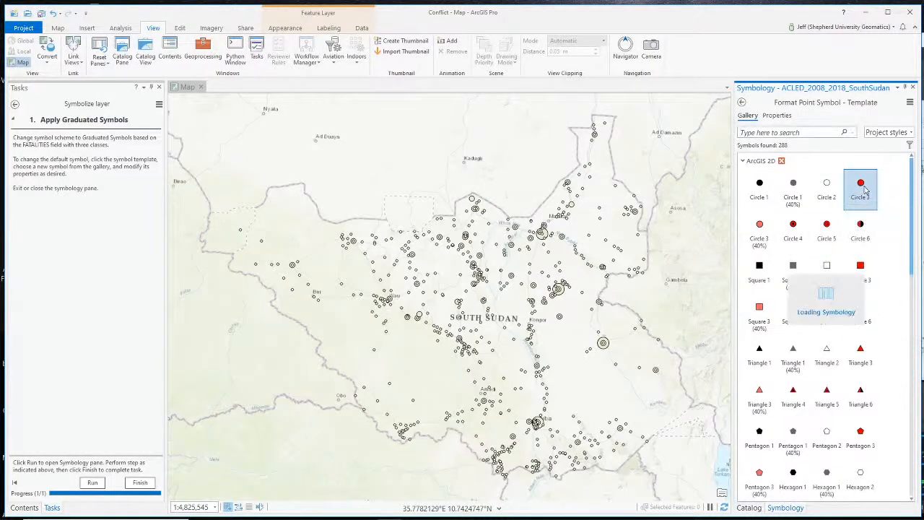
{"action": "left_click", "coordinate": [776, 116]}
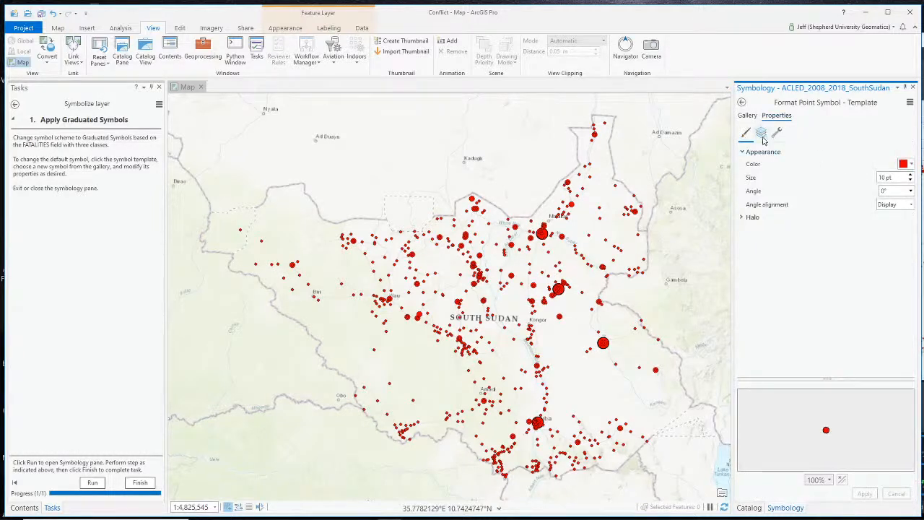
{"action": "left_click", "coordinate": [763, 137]}
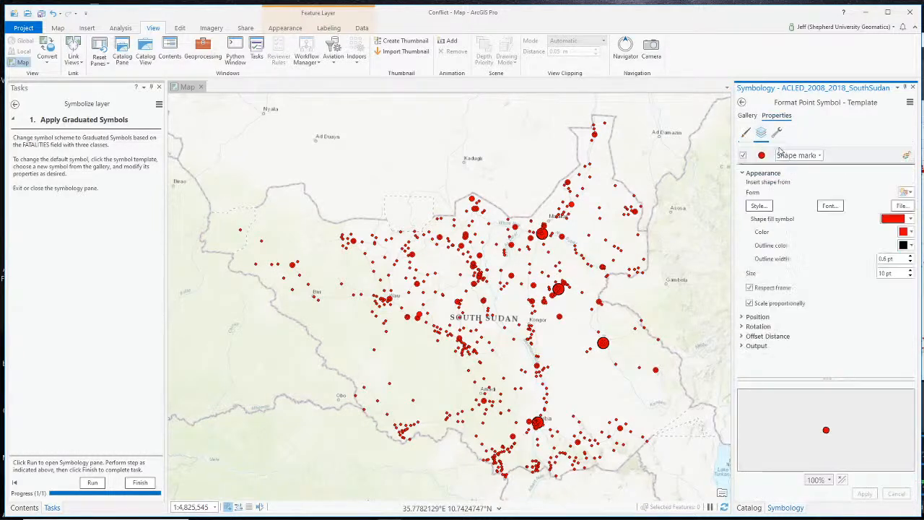
{"action": "left_click", "coordinate": [911, 233]}
{"action": "left_click", "coordinate": [908, 246]}
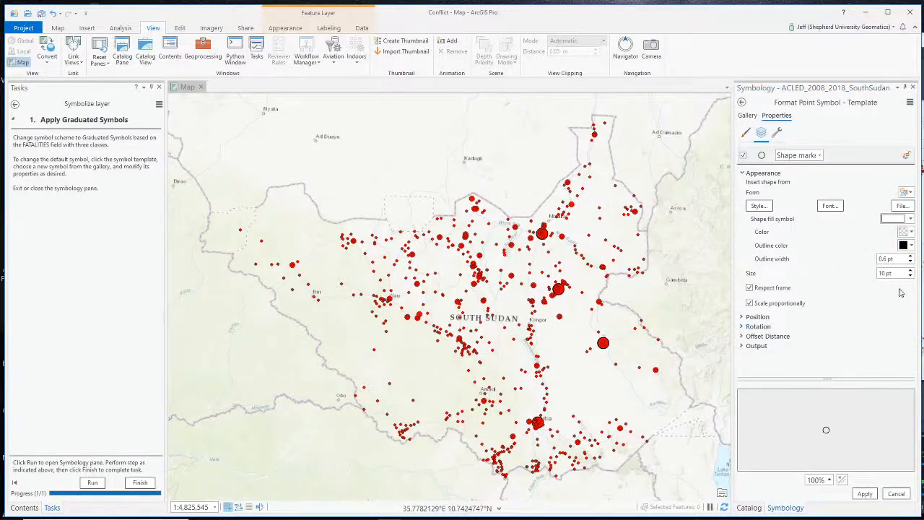
{"action": "left_click", "coordinate": [907, 232]}
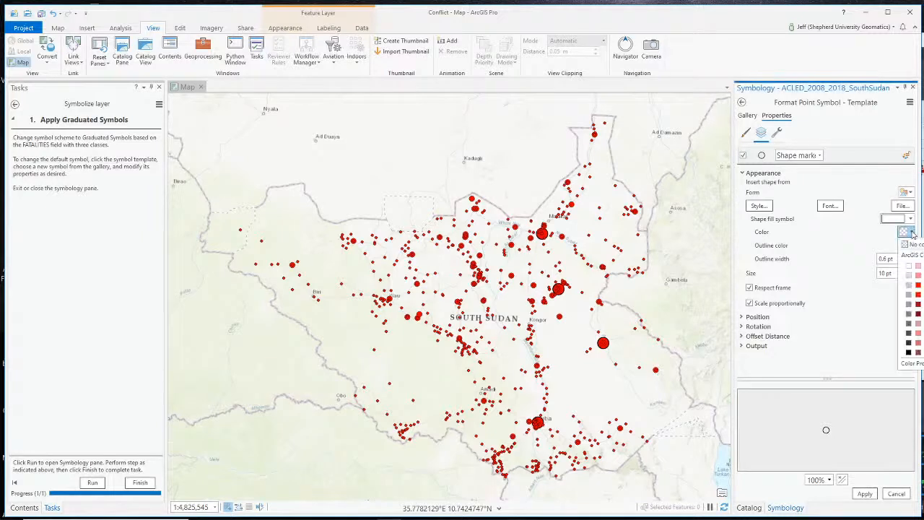
{"action": "left_click", "coordinate": [917, 286]}
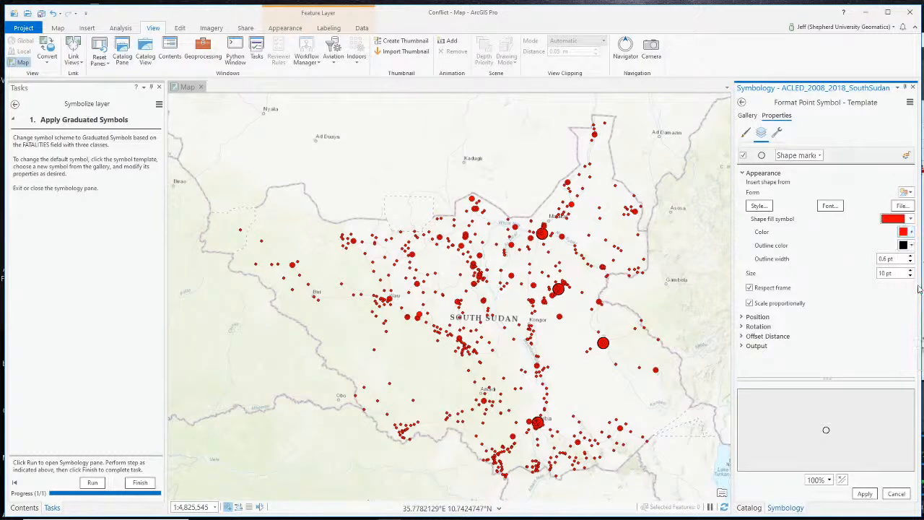
- Set the template circle's outline to No color, apply it and return to the primary symbology settings
{"action": "left_click", "coordinate": [912, 246]}
{"action": "left_click", "coordinate": [913, 263]}
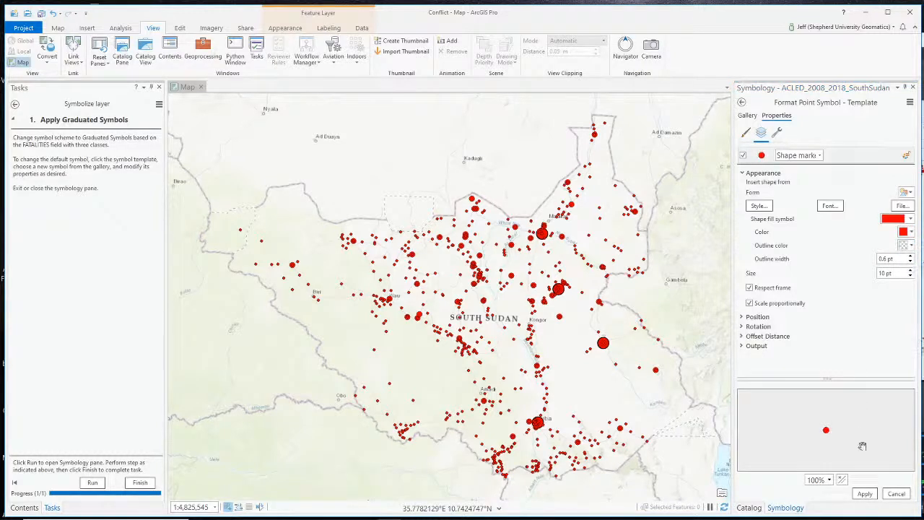
{"action": "left_click", "coordinate": [866, 495]}
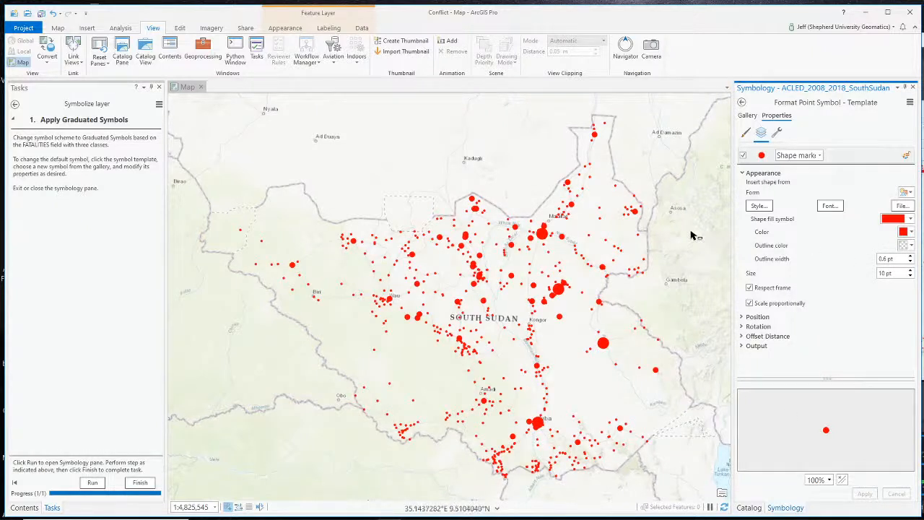
{"action": "left_click", "coordinate": [746, 133]}
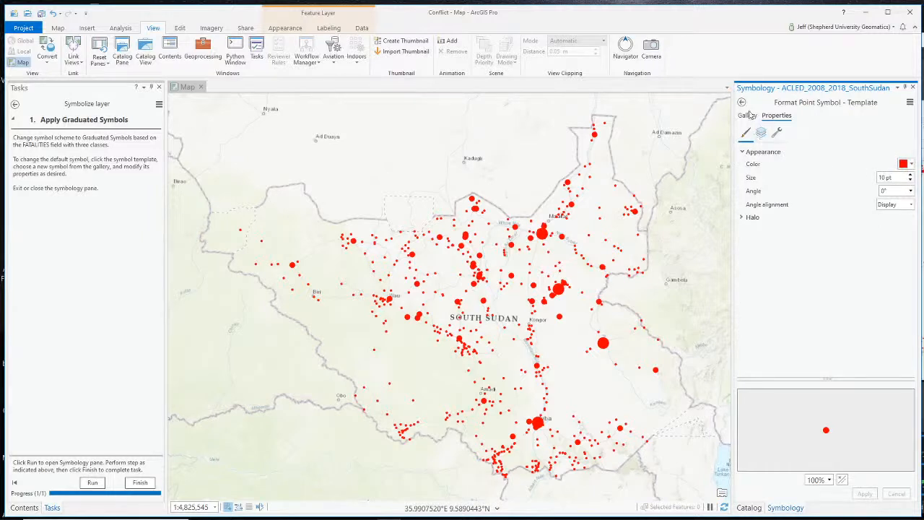
{"action": "left_click", "coordinate": [741, 102]}
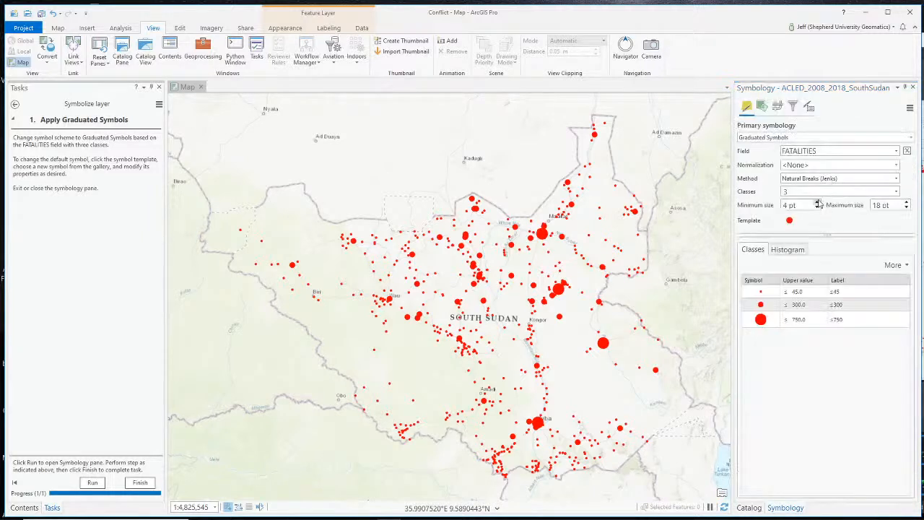
- Set the maximum symbol size to 25 pt and the minimum to 5 pt, and finish the Symbolize layer task
{"action": "double_click", "coordinate": [907, 203]}
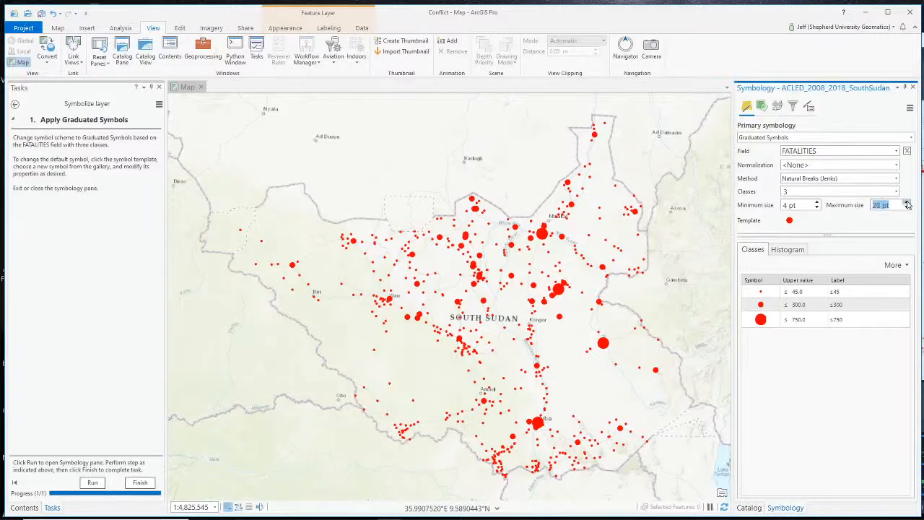
{"action": "double_click", "coordinate": [817, 203]}
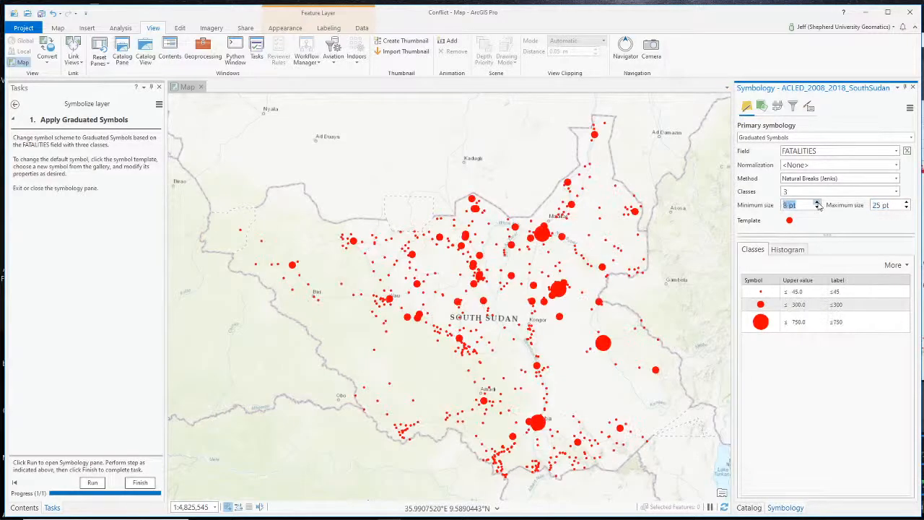
{"action": "double_click", "coordinate": [817, 203]}
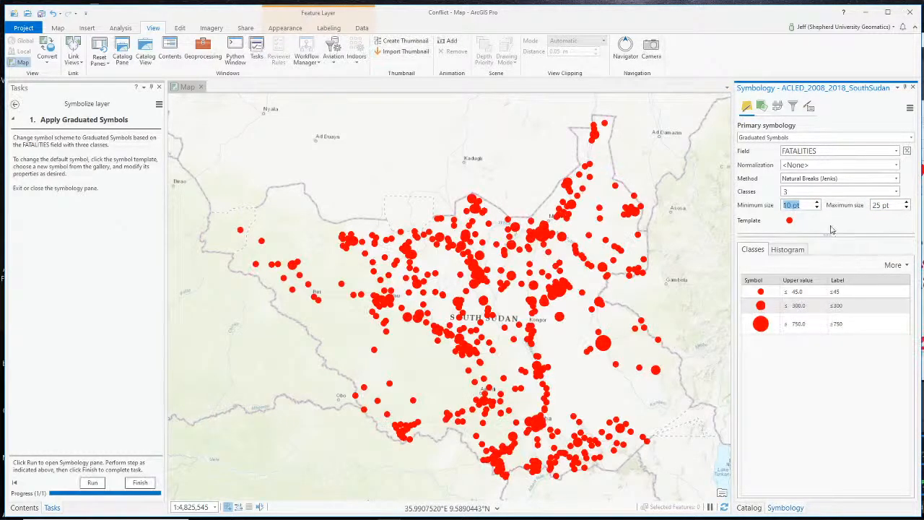
{"action": "double_click", "coordinate": [817, 208]}
{"action": "double_click", "coordinate": [817, 208]}
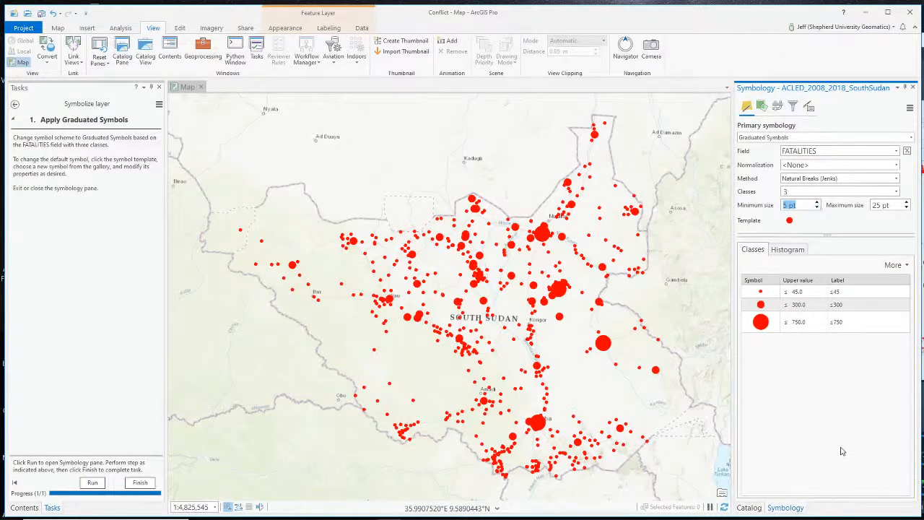
{"action": "left_click", "coordinate": [147, 487]}
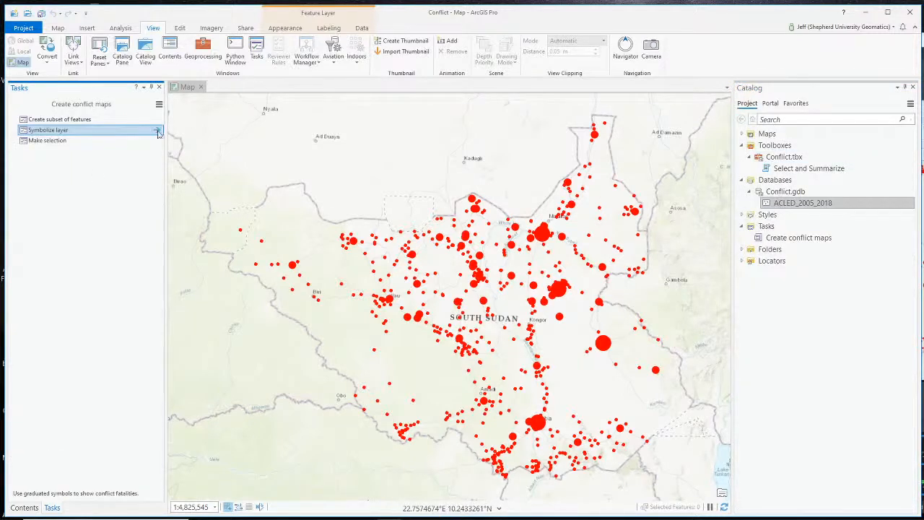
- Reopen the Symbolize layer task, run its Apply Graduated Symbols step again and finish it
{"action": "left_click", "coordinate": [157, 134]}
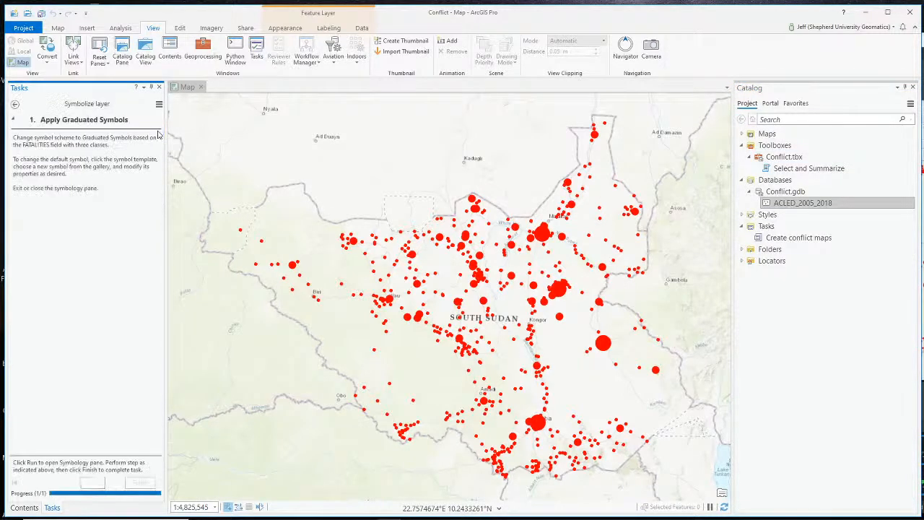
{"action": "left_click", "coordinate": [94, 483]}
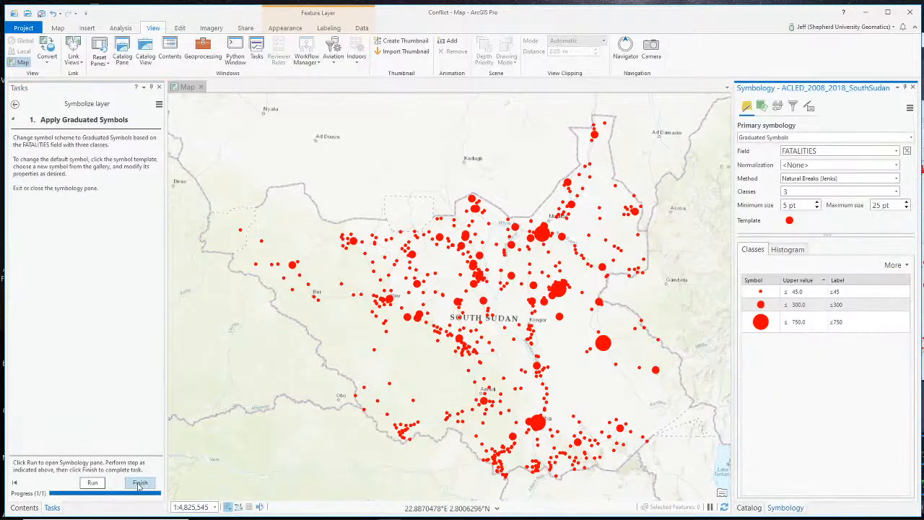
{"action": "left_click", "coordinate": [139, 482]}
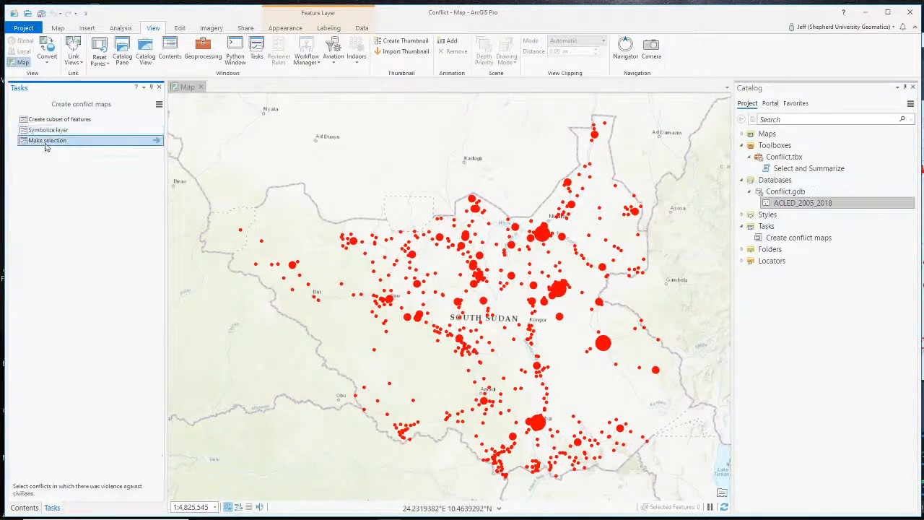
- Run and finish the Make selection task, selecting ACLED_2008_2018_SouthSudan features where EVENT_TYPE is equal to Violence against civilians
{"action": "left_click", "coordinate": [44, 143]}
{"action": "left_click", "coordinate": [157, 144]}
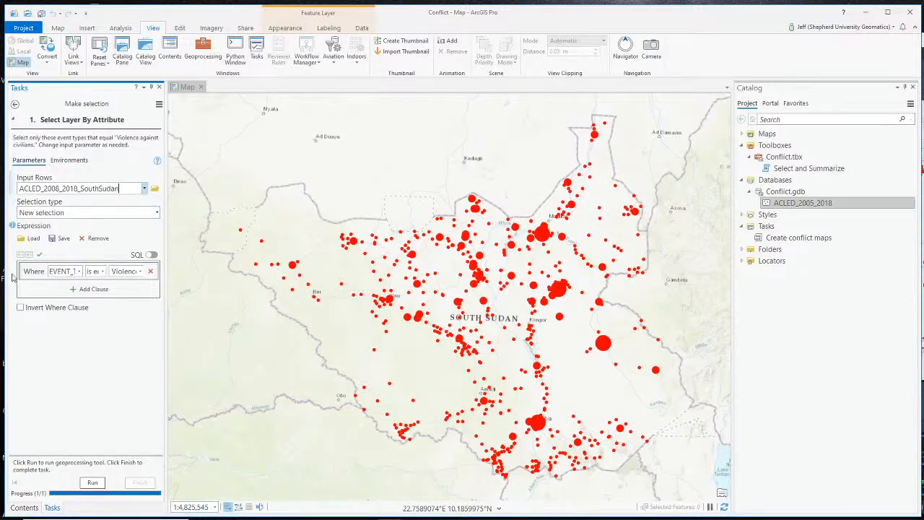
{"action": "left_click", "coordinate": [79, 272]}
{"action": "left_click", "coordinate": [79, 272]}
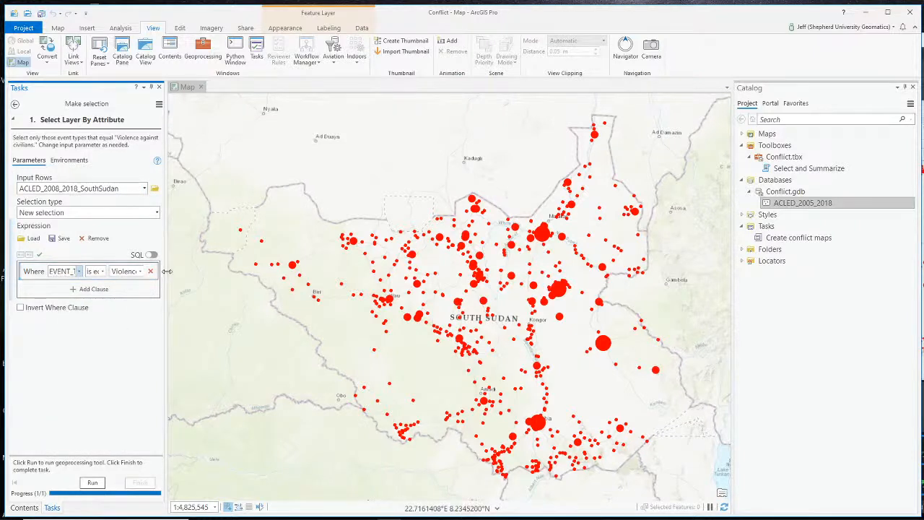
{"action": "left_click_drag", "start_coordinate": [165, 272], "coordinate": [311, 287]}
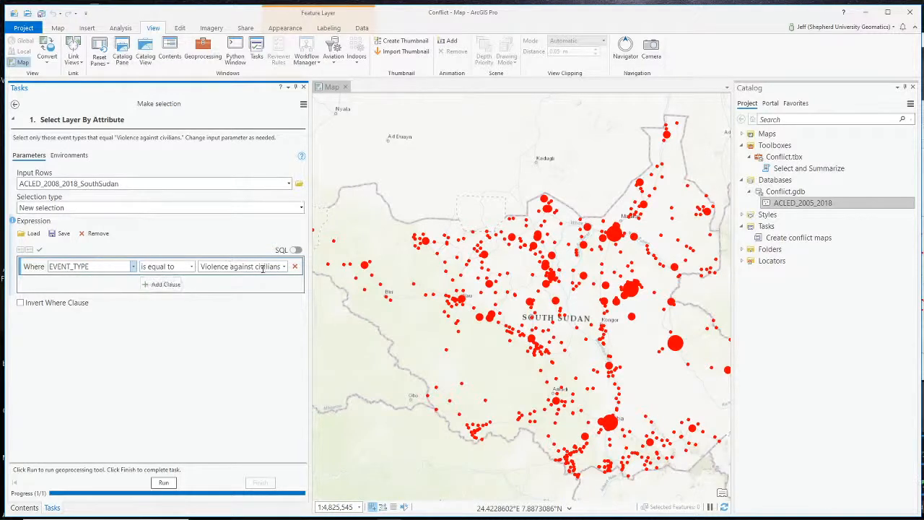
{"action": "left_click", "coordinate": [165, 484]}
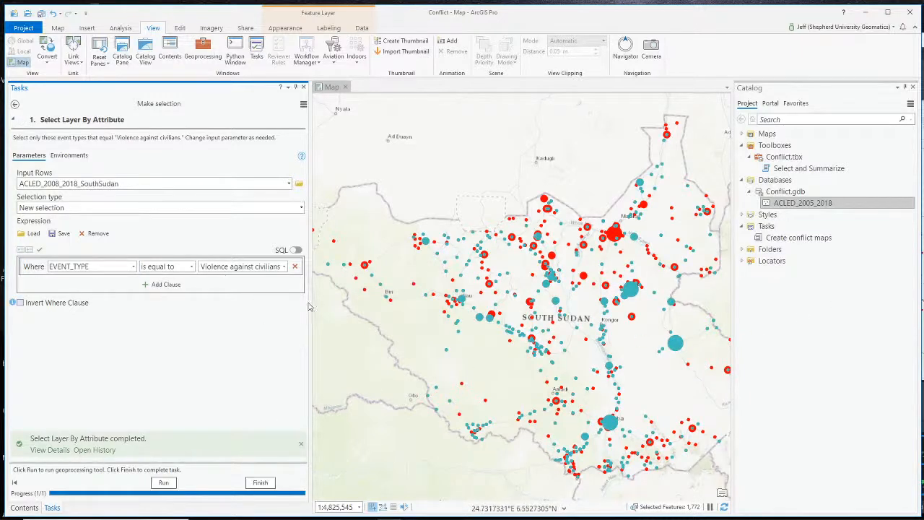
{"action": "left_click_drag", "start_coordinate": [310, 303], "coordinate": [224, 291]}
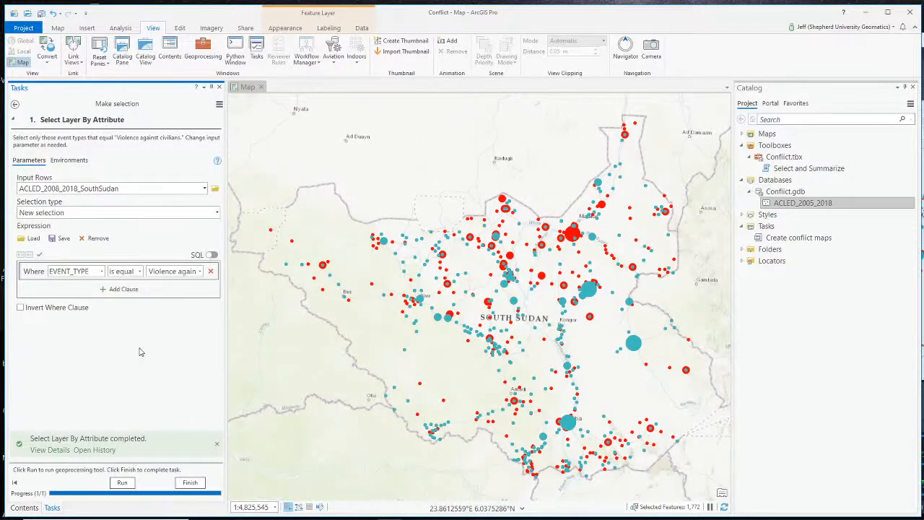
{"action": "left_click", "coordinate": [191, 483]}
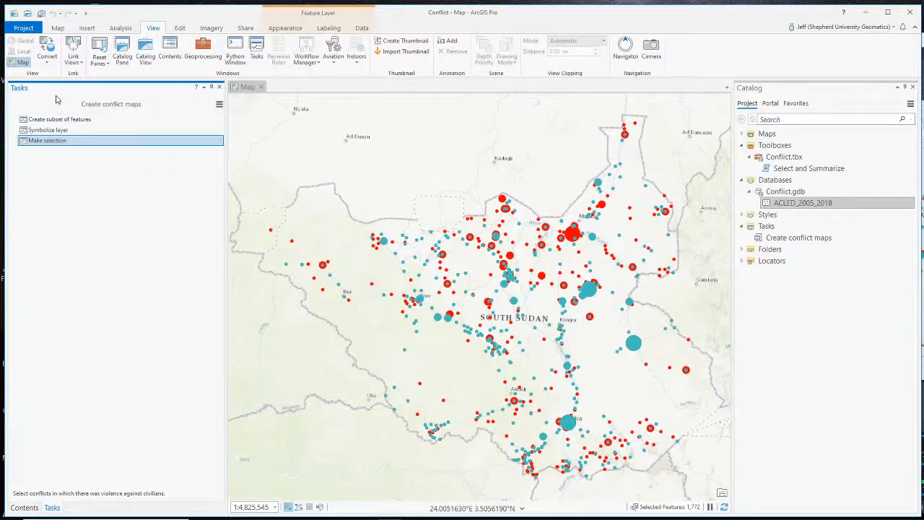
- Open the Create conflict maps task item for editing in the designer and add a new task to it
{"action": "left_click", "coordinate": [218, 107]}
{"action": "left_click", "coordinate": [142, 105]}
{"action": "left_click", "coordinate": [219, 105]}
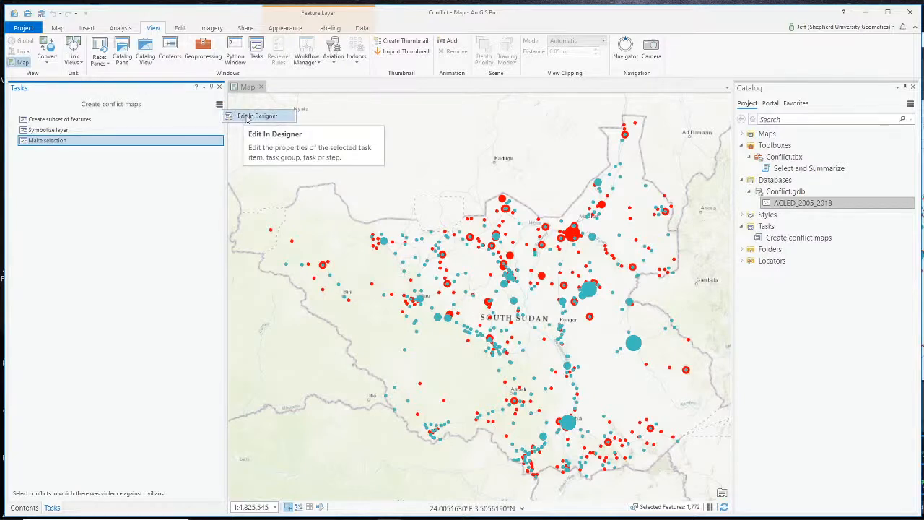
{"action": "left_click", "coordinate": [249, 116]}
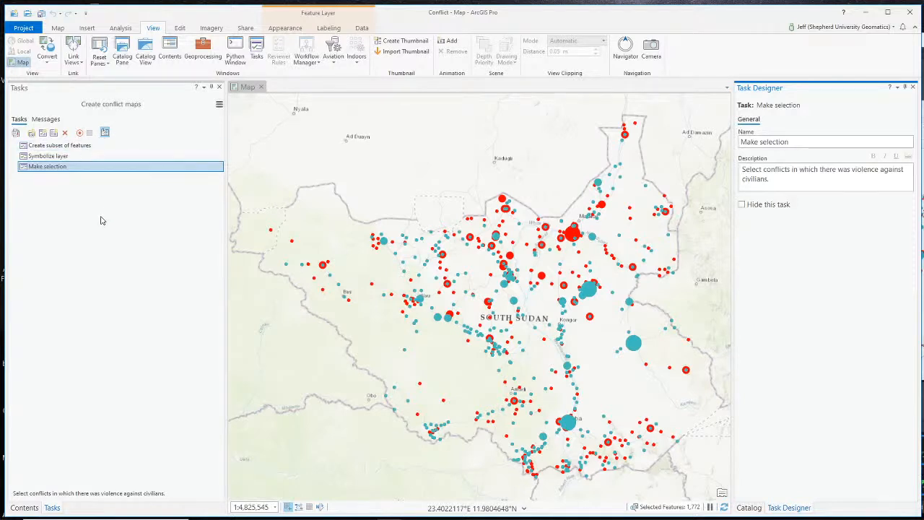
{"action": "left_click", "coordinate": [43, 135]}
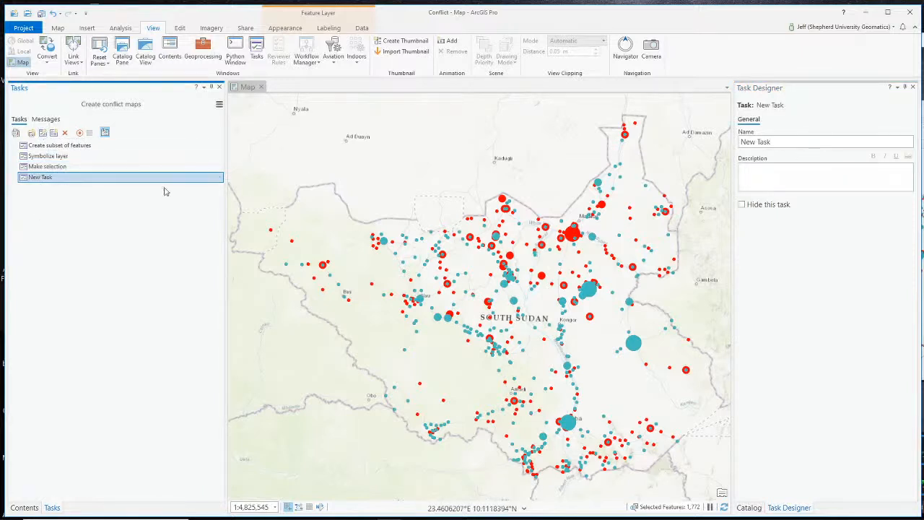
- Select the newly added task and name it Generate Summary Statistics
{"action": "key", "text": "Up"}
{"action": "key", "text": "Up"}
{"action": "key", "text": "Up"}
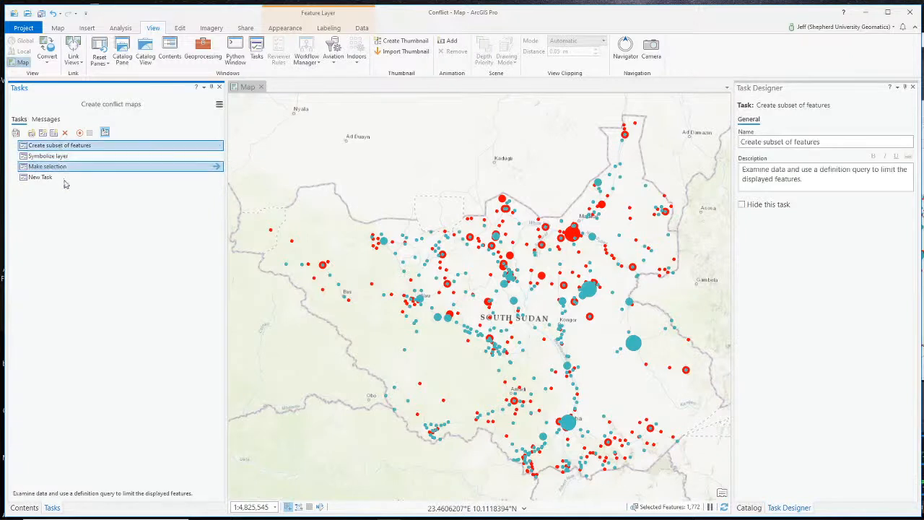
{"action": "left_click", "coordinate": [63, 179]}
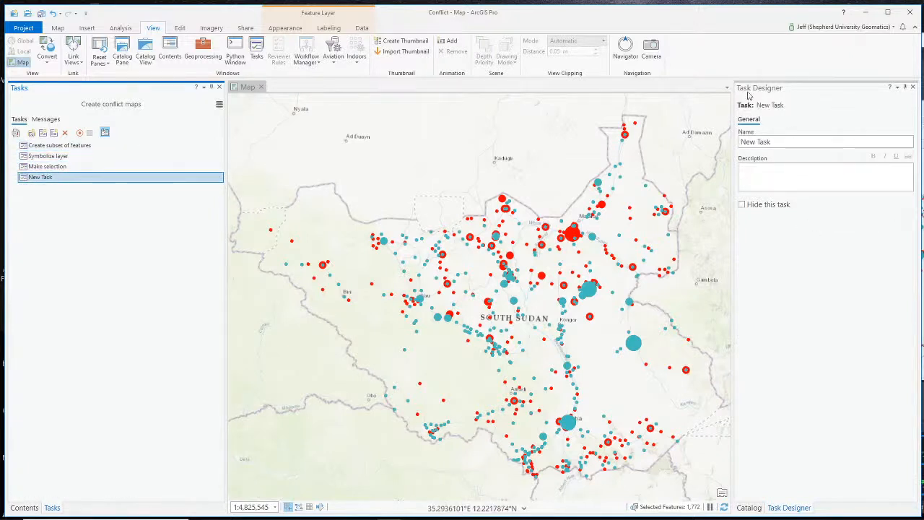
{"action": "left_click", "coordinate": [804, 143]}
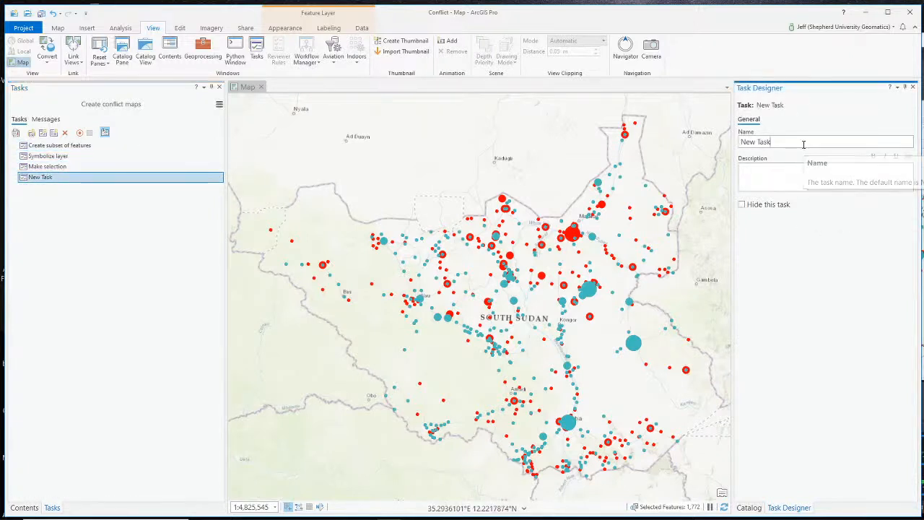
{"action": "double_click", "coordinate": [813, 141]}
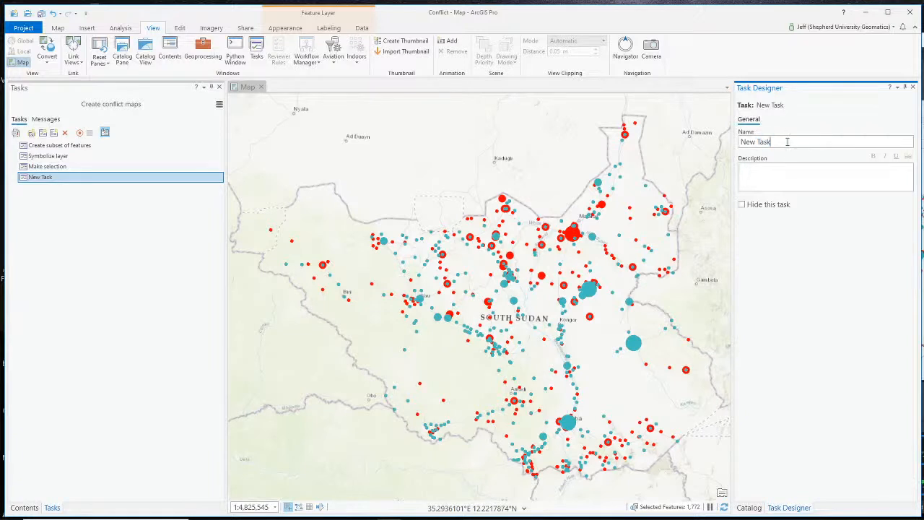
{"action": "triple_click", "coordinate": [787, 142]}
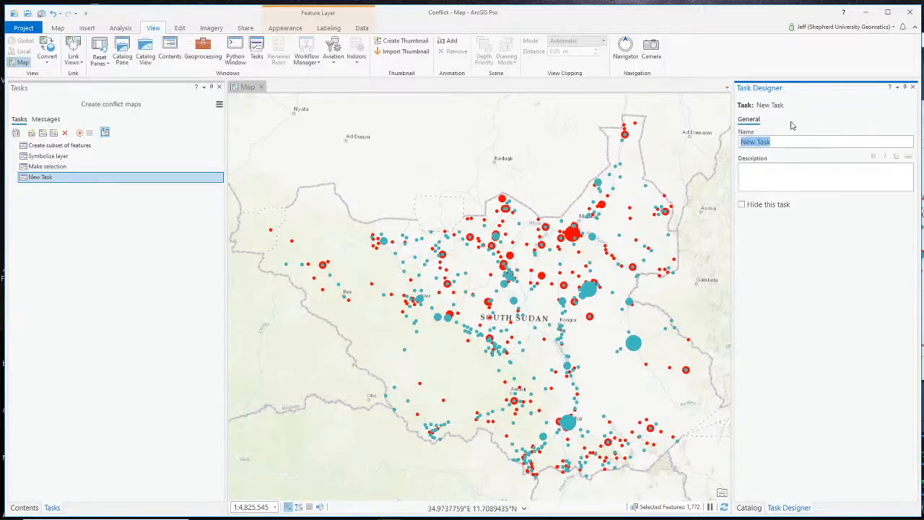
{"action": "type", "text": "Generate Summary Statistics"}
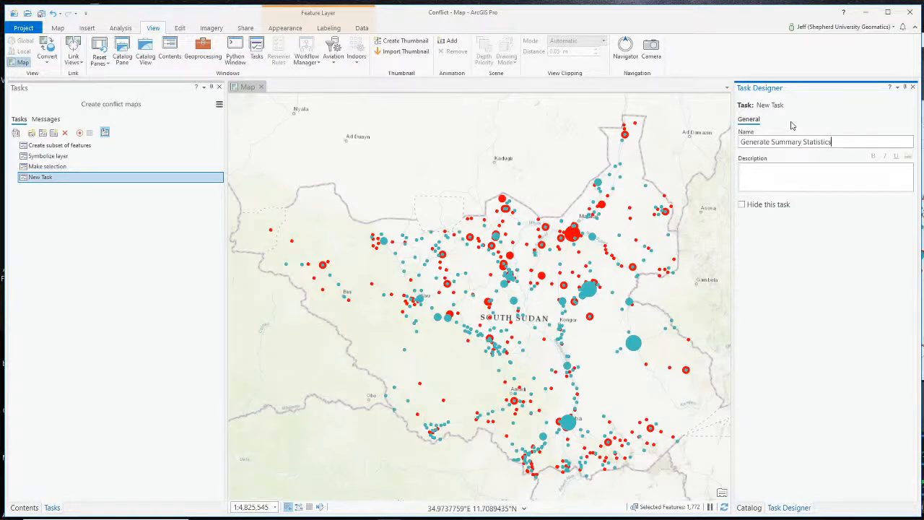
- Describe the Generate Summary Statistics task as "Summarize the fatalities for the selected set of features."
{"action": "key", "text": "Tab"}
{"action": "type", "text": "S"}
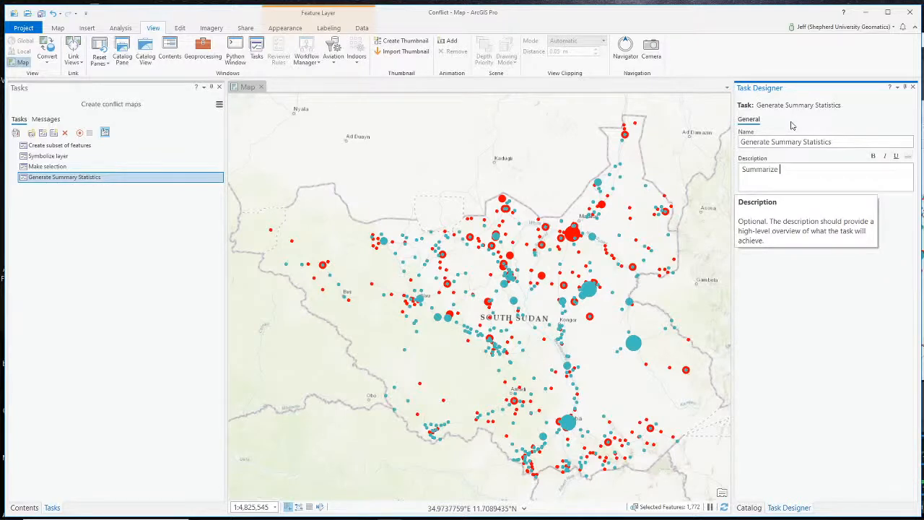
{"action": "type", "text": "ummarize the fatalities for the selected set of"}
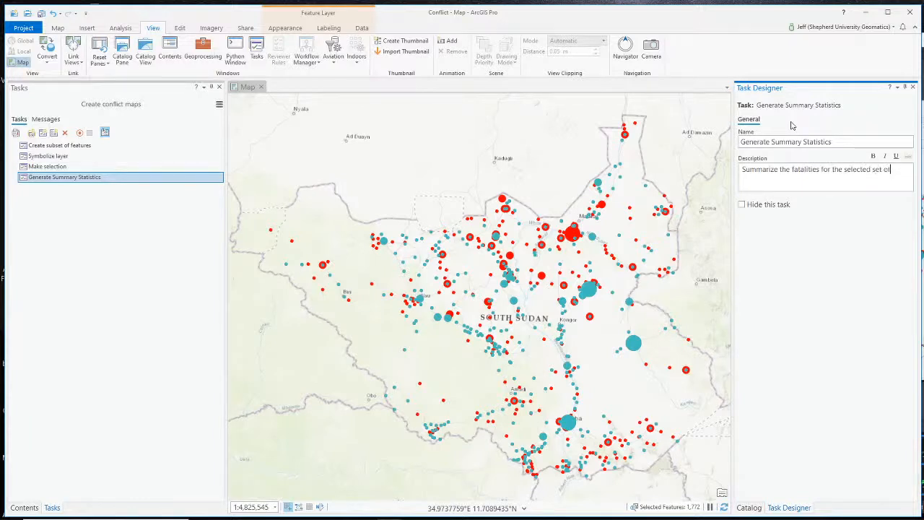
{"action": "type", "text": " features"}
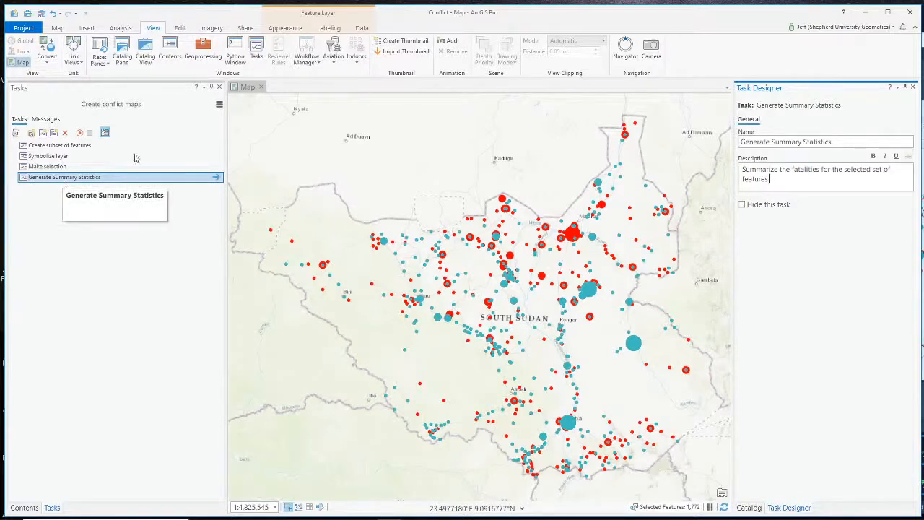
{"action": "left_click", "coordinate": [80, 134]}
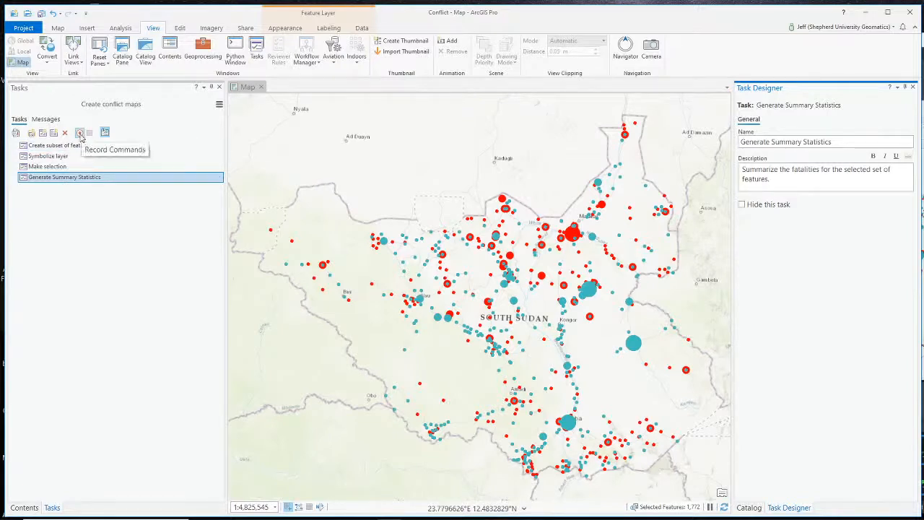
{"action": "left_click", "coordinate": [922, 144]}
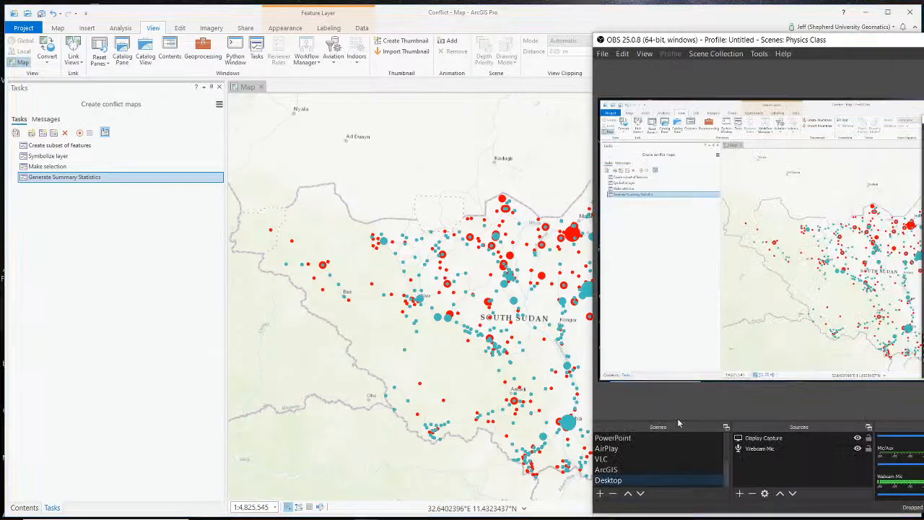
{"action": "scroll", "coordinate": [662, 466], "scroll_direction": "up", "scroll_amount": 3}
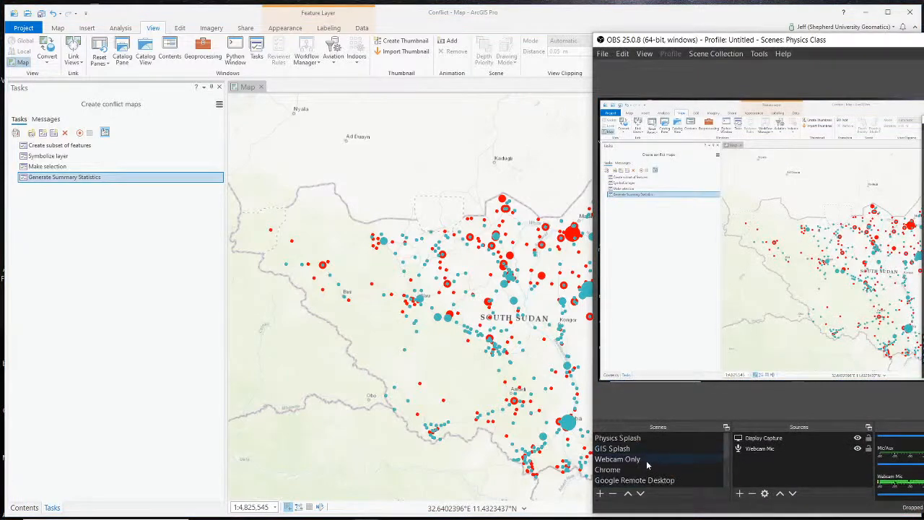
{"action": "left_click", "coordinate": [646, 460]}
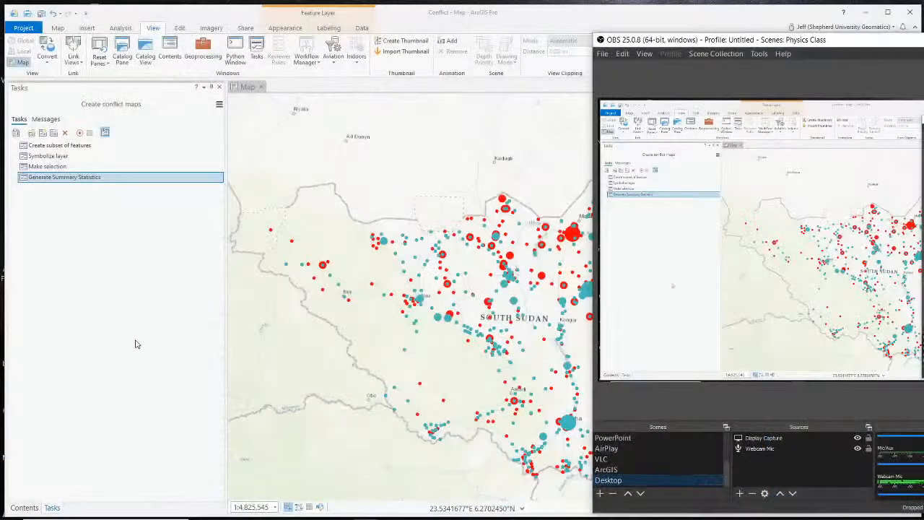
{"action": "left_click", "coordinate": [180, 301]}
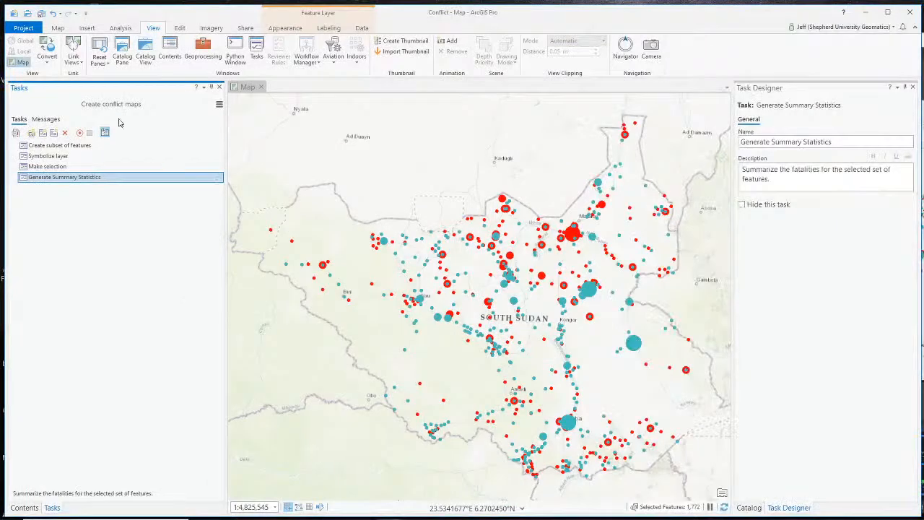
- Record opening the Summary Statistics geoprocessing tool as a step of the Generate Summary Statistics task, and stop recording
{"action": "left_click", "coordinate": [80, 135]}
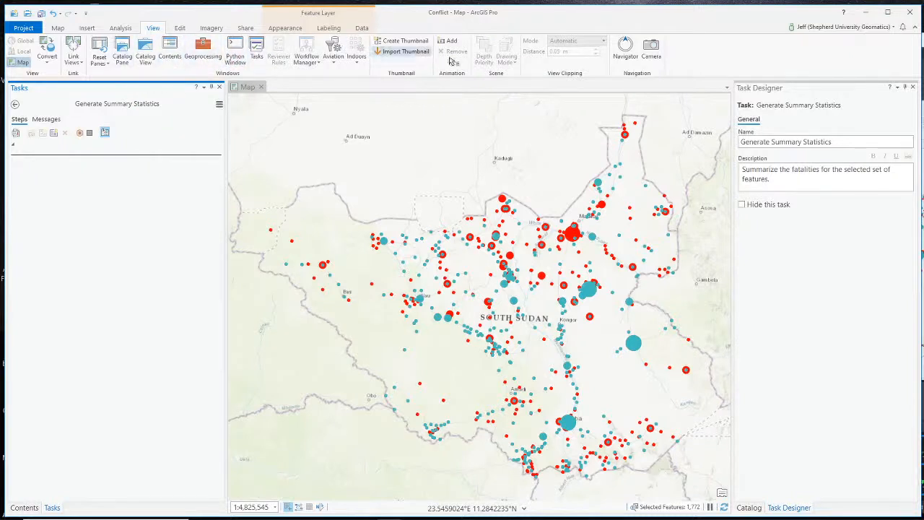
{"action": "left_click", "coordinate": [121, 29]}
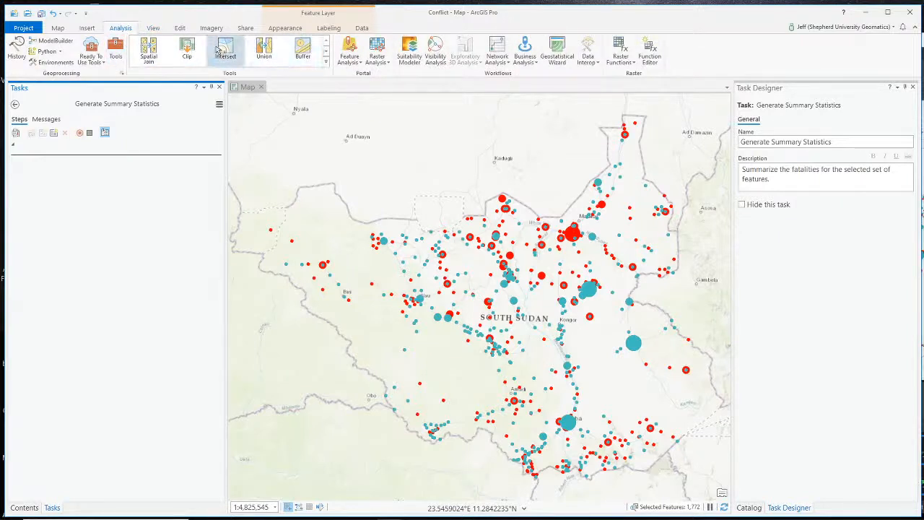
{"action": "left_click", "coordinate": [326, 51]}
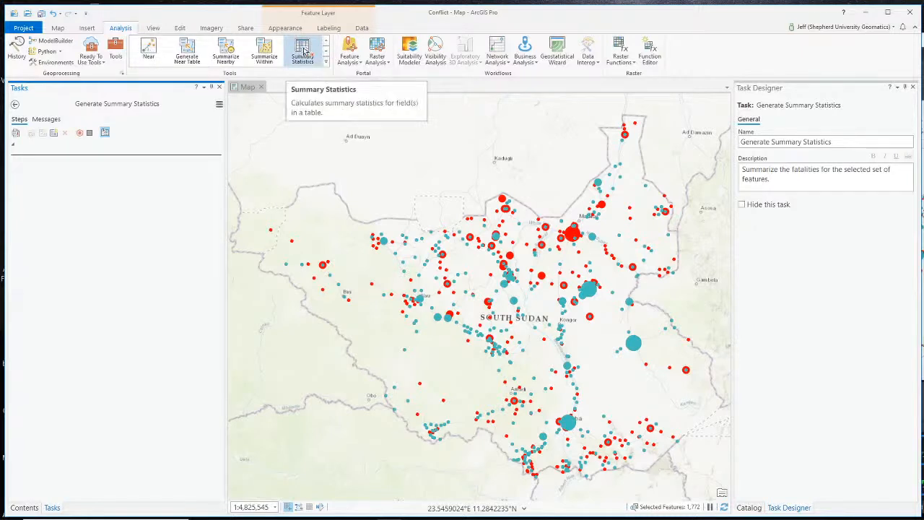
{"action": "left_click", "coordinate": [303, 50]}
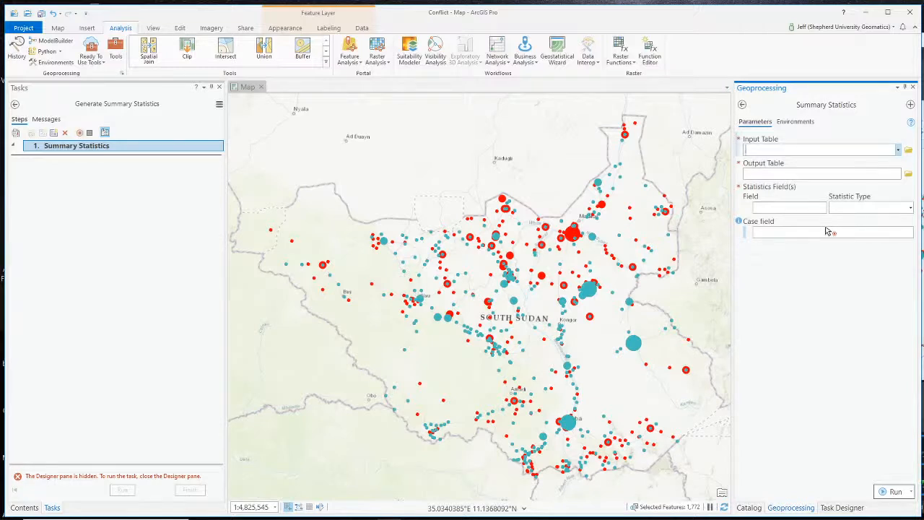
{"action": "left_click", "coordinate": [90, 133]}
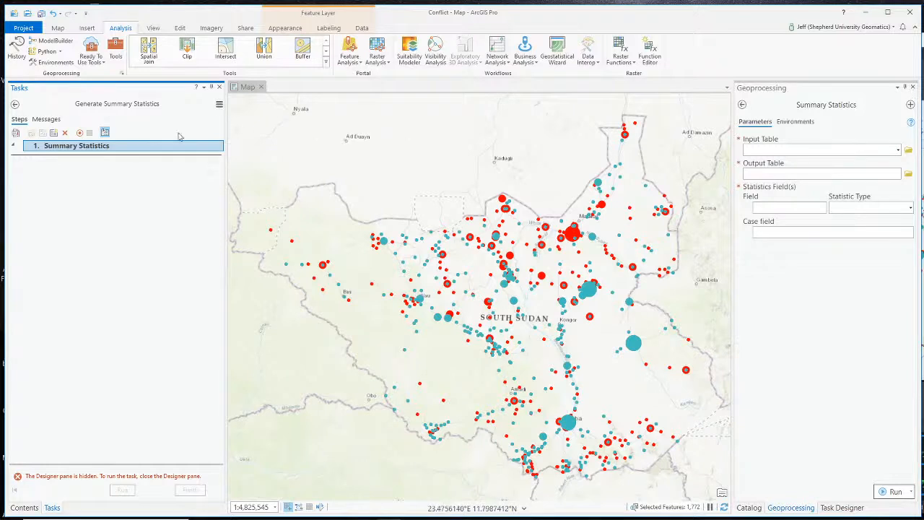
- Leave design mode, open the Generate Summary Statistics task to check its tool step, and return to the task list
{"action": "left_click", "coordinate": [14, 104]}
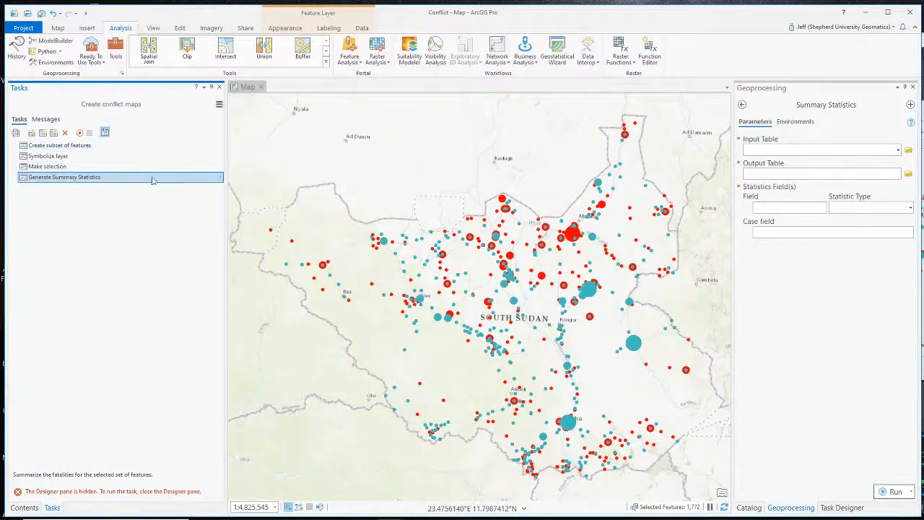
{"action": "left_click", "coordinate": [843, 507]}
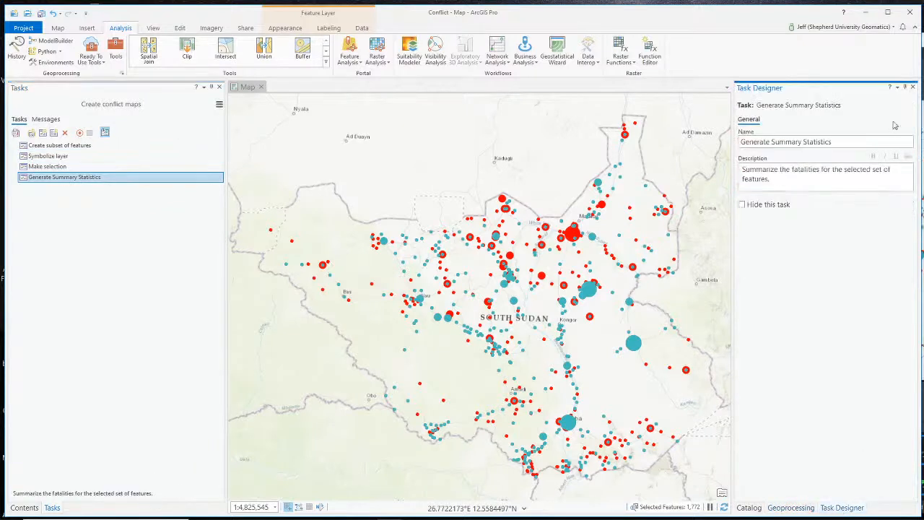
{"action": "left_click", "coordinate": [913, 87]}
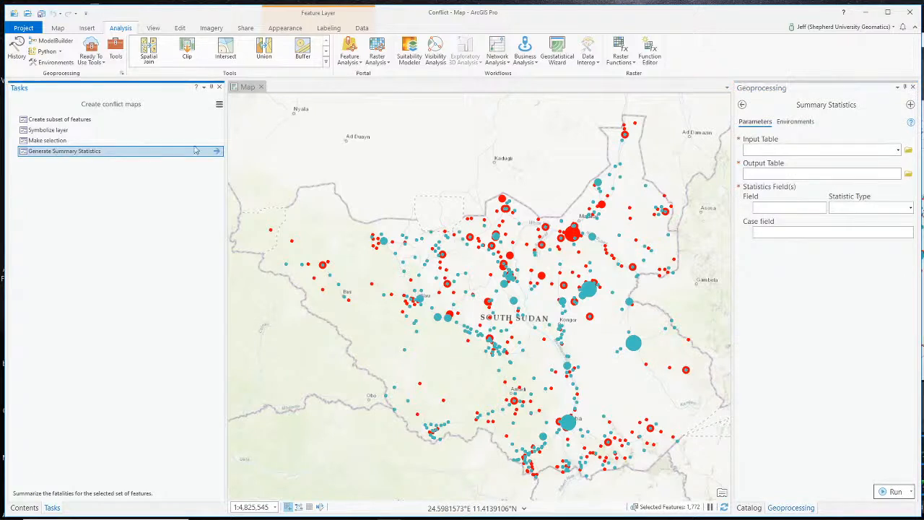
{"action": "left_click", "coordinate": [216, 151]}
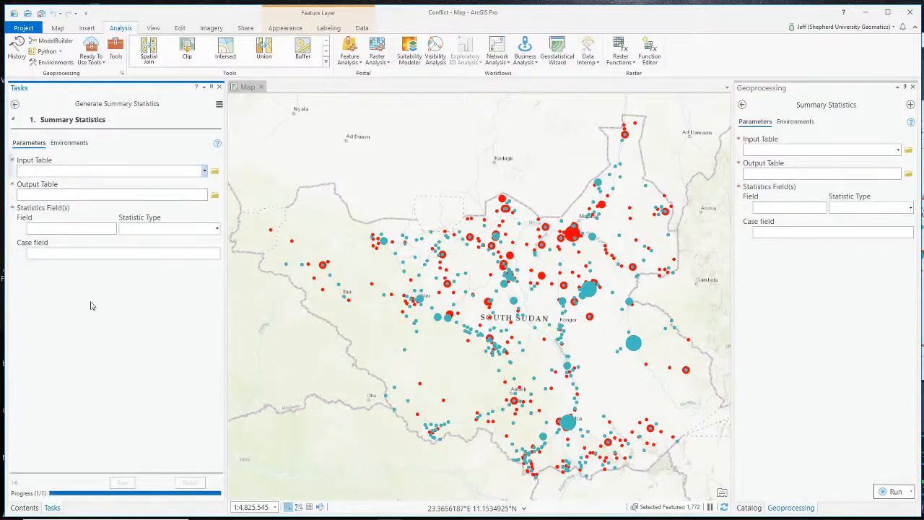
{"action": "left_click", "coordinate": [15, 105]}
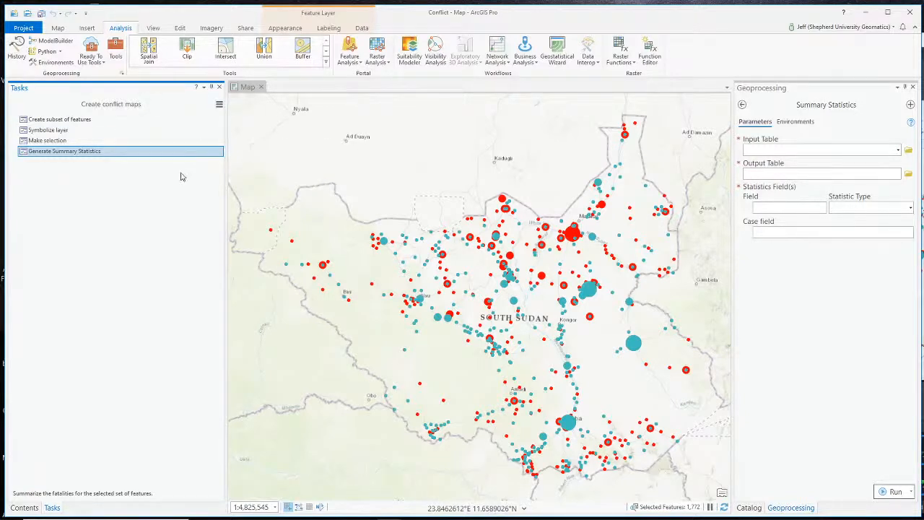
- Reopen the Generate Summary Statistics task in the designer and review its Summary Statistics step's general, actions, views and contents settings
{"action": "left_click", "coordinate": [219, 106]}
{"action": "left_click", "coordinate": [254, 116]}
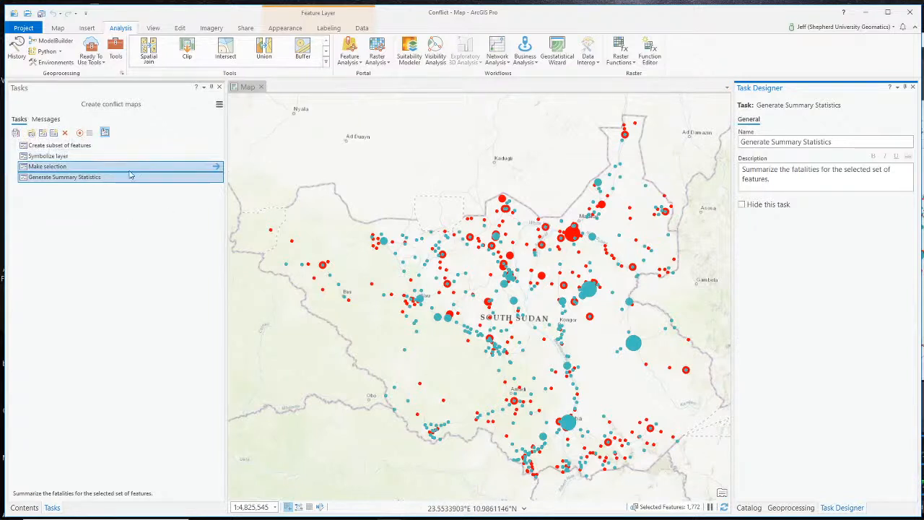
{"action": "left_click", "coordinate": [216, 179]}
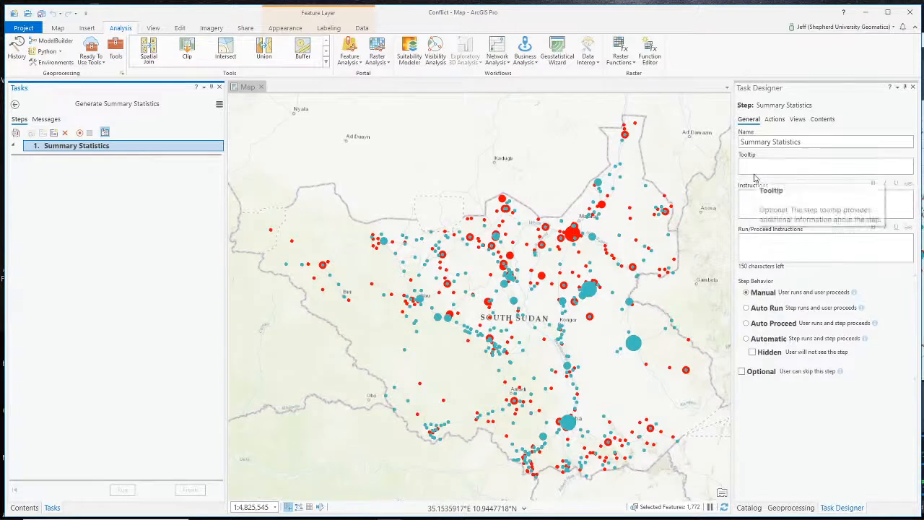
{"action": "left_click", "coordinate": [770, 122]}
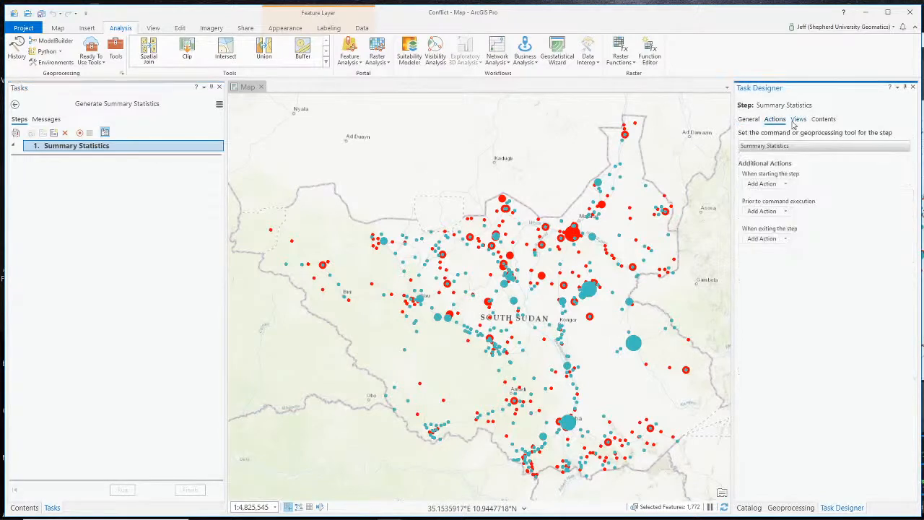
{"action": "left_click", "coordinate": [795, 121]}
{"action": "left_click", "coordinate": [820, 122]}
{"action": "left_click", "coordinate": [750, 123]}
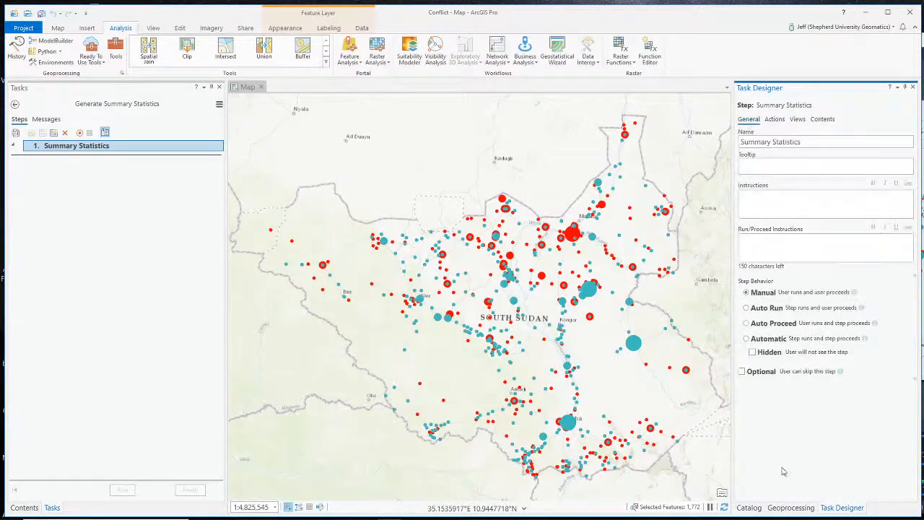
- Close the Geoprocessing and Task Designer panes, and select Generate Summary Statistics in the task list
{"action": "left_click", "coordinate": [751, 509]}
{"action": "left_click", "coordinate": [784, 509]}
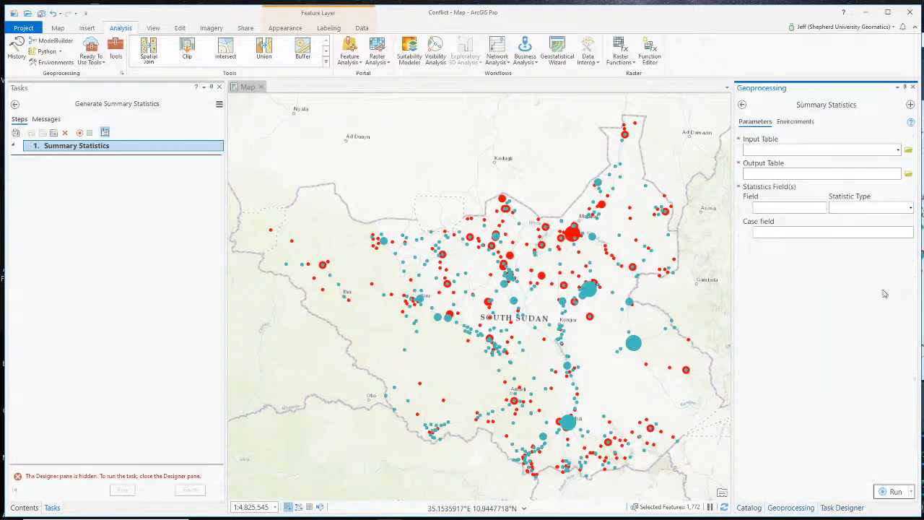
{"action": "left_click", "coordinate": [914, 88]}
{"action": "left_click", "coordinate": [800, 508]}
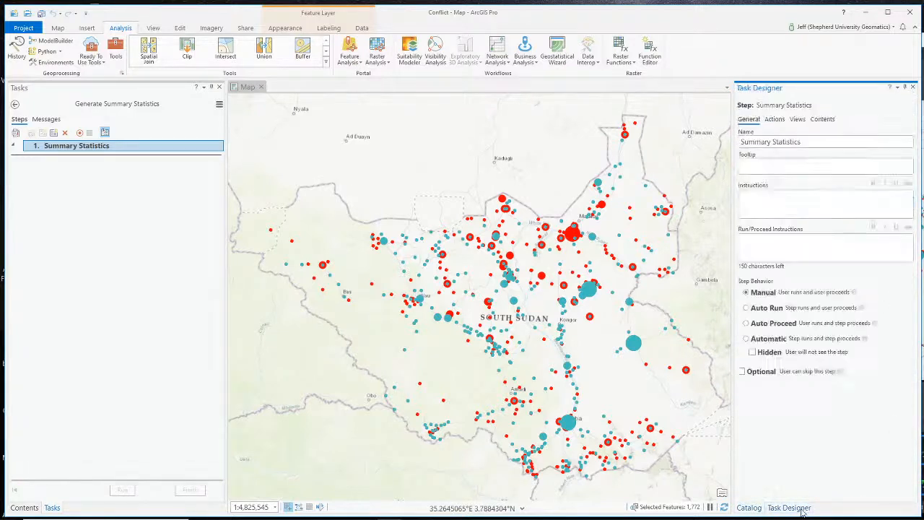
{"action": "left_click", "coordinate": [912, 87]}
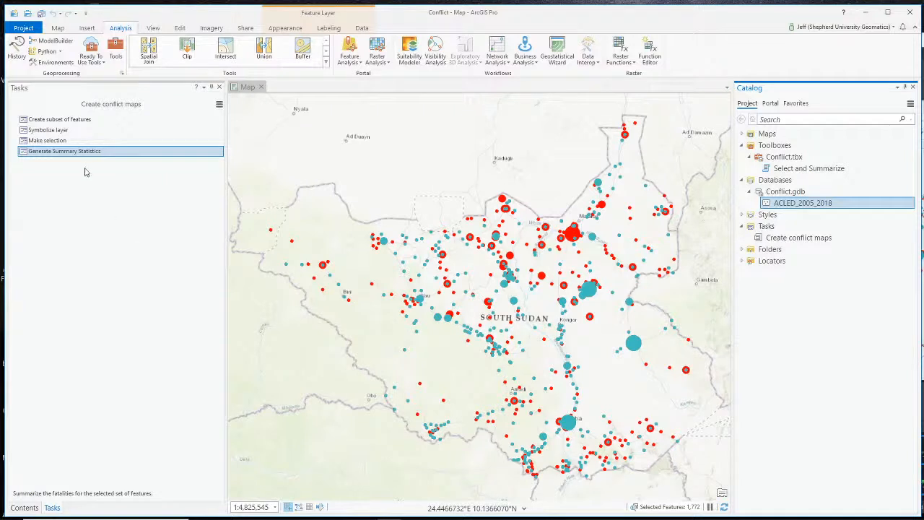
{"action": "left_click", "coordinate": [60, 154]}
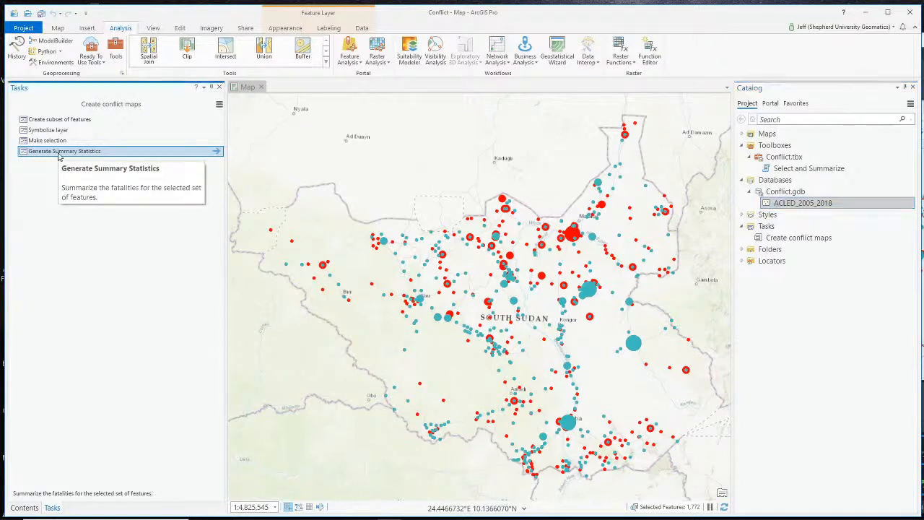
- Start the Generate Summary Statistics task with ACLED_2008_2018_SouthSudan as input table and name the output table ACLED_2008_2018_SouthSudan_Statistics
{"action": "left_click", "coordinate": [215, 153]}
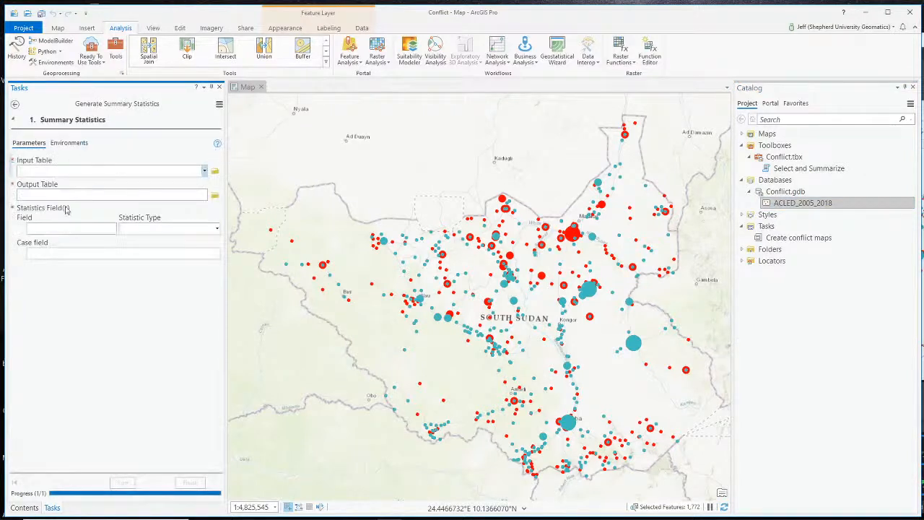
{"action": "left_click", "coordinate": [204, 172]}
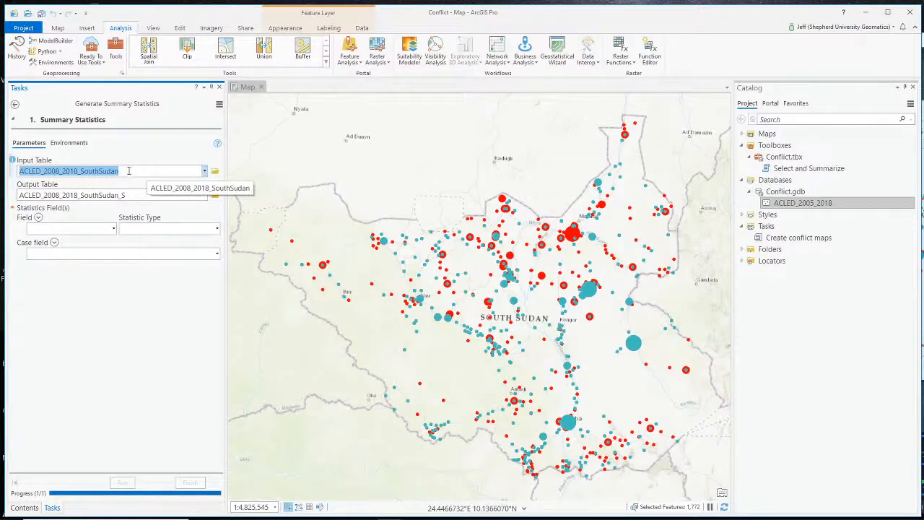
{"action": "left_click", "coordinate": [152, 195]}
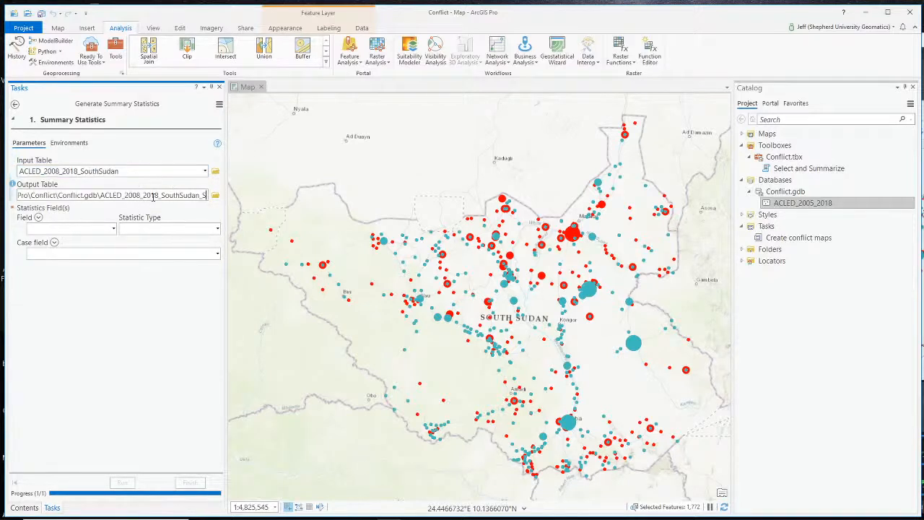
{"action": "left_click_drag", "start_coordinate": [101, 195], "coordinate": [214, 196]}
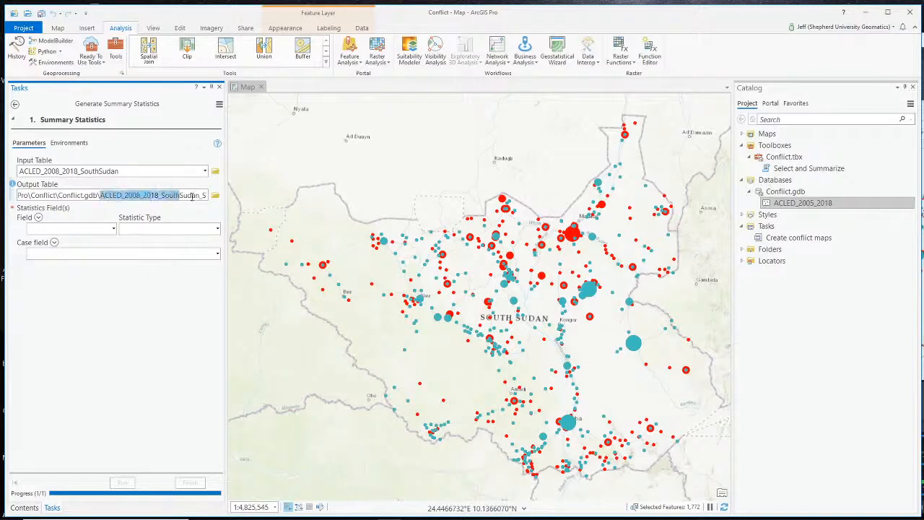
{"action": "left_click", "coordinate": [185, 196]}
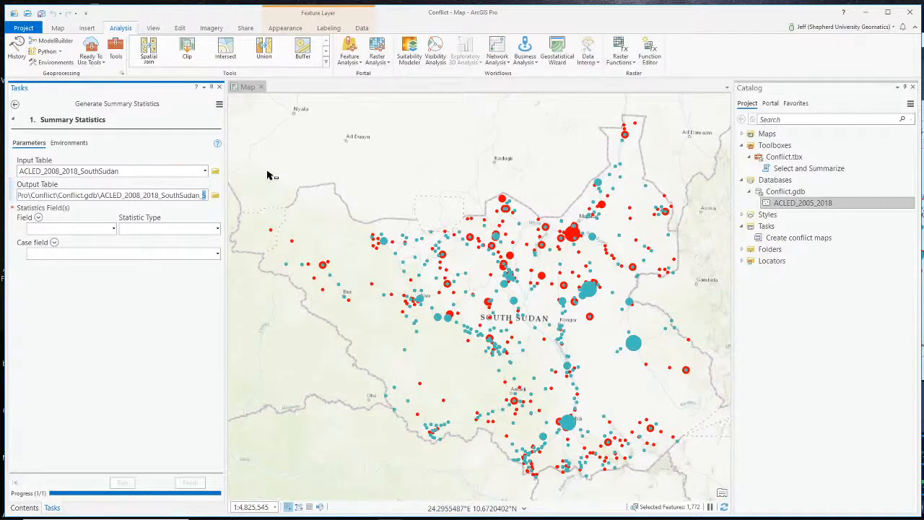
{"action": "type", "text": "tatistics"}
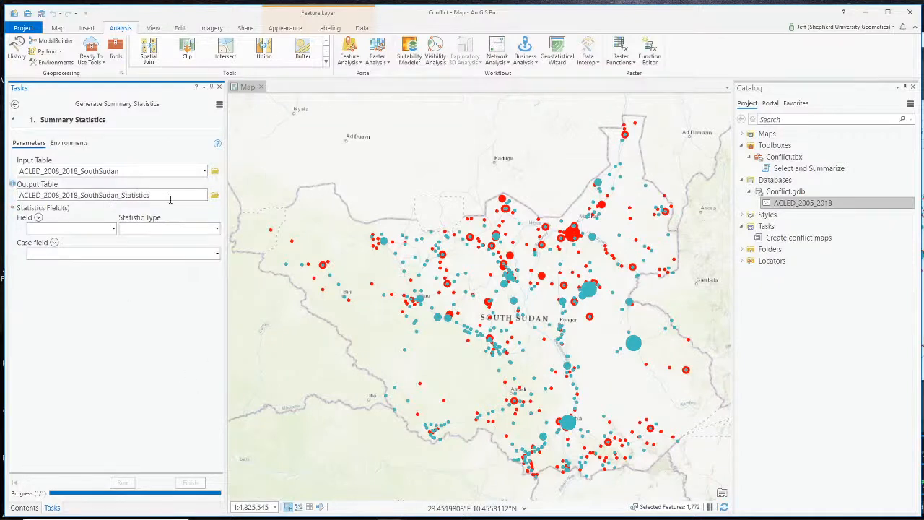
- Set the statistics field to FATALITIES with statistic type Sum, and run the Summary Statistics tool
{"action": "left_click", "coordinate": [115, 229]}
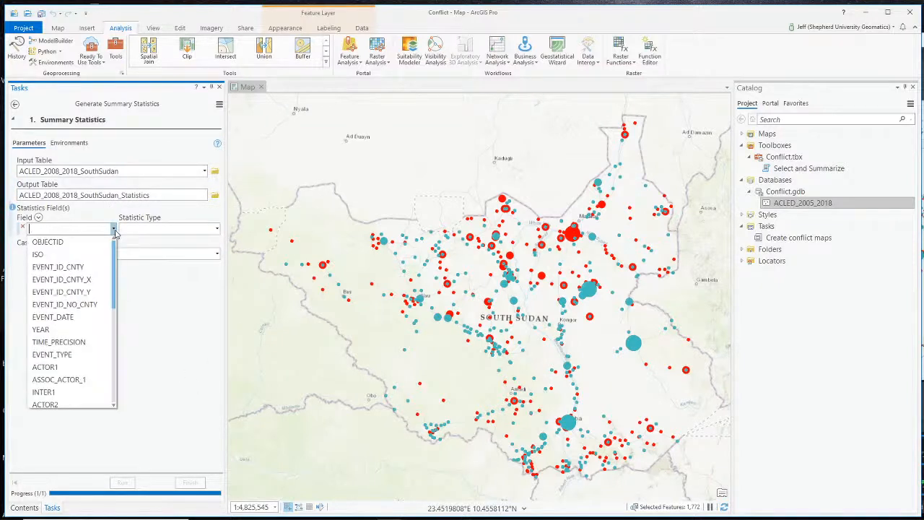
{"action": "scroll", "coordinate": [79, 307], "scroll_direction": "down", "scroll_amount": 6}
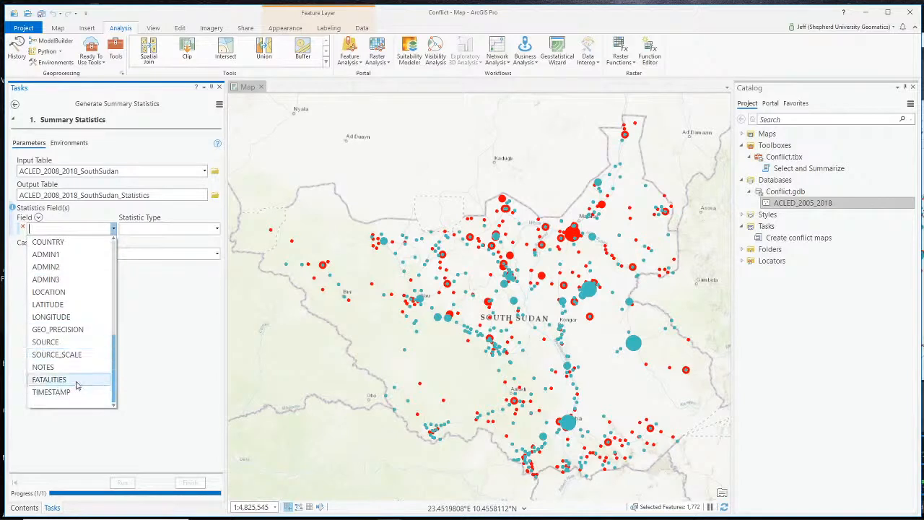
{"action": "left_click", "coordinate": [76, 381]}
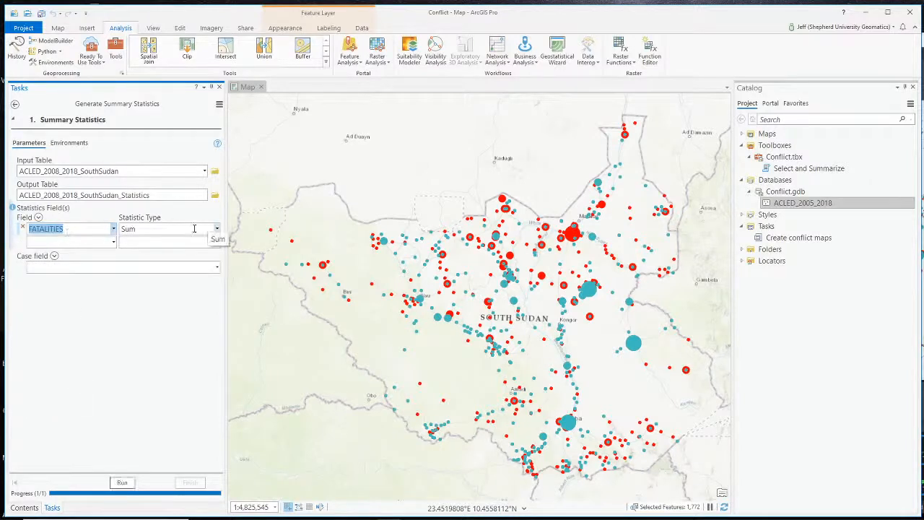
{"action": "left_click", "coordinate": [121, 485]}
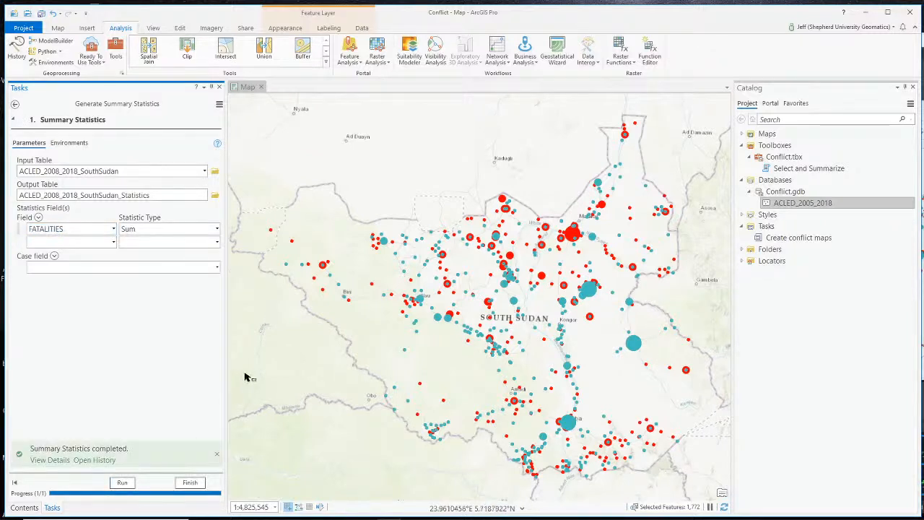
- Open the standalone table ACLED_2008_2018_SouthSudan_Statistics from the map contents to view the summarized fatalities
{"action": "left_click", "coordinate": [24, 508]}
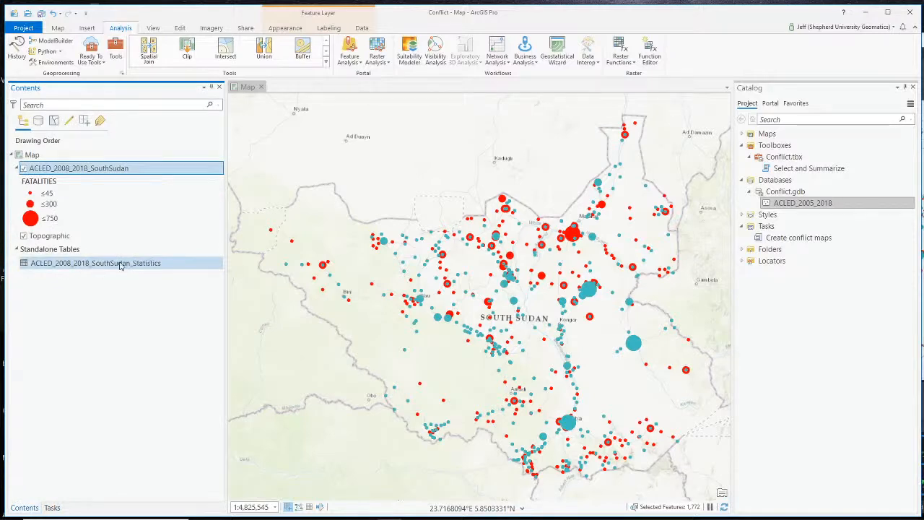
{"action": "right_click", "coordinate": [91, 265]}
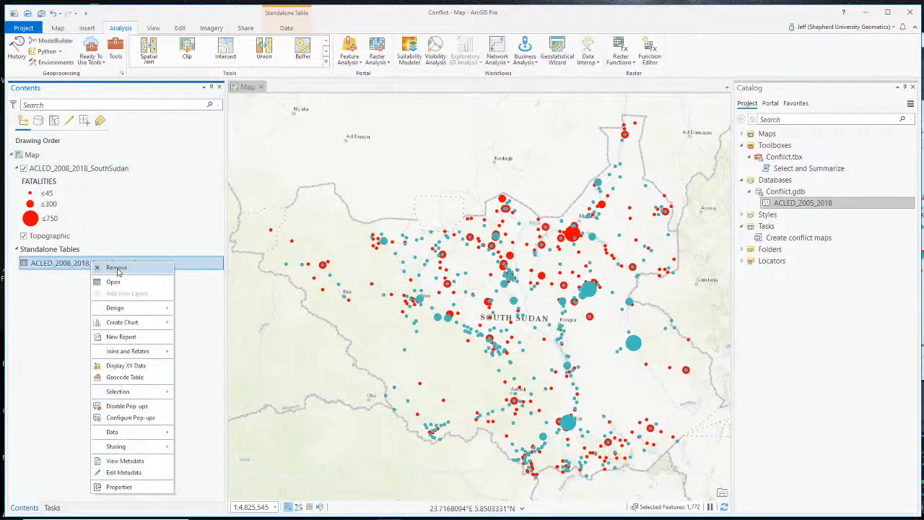
{"action": "left_click", "coordinate": [116, 282]}
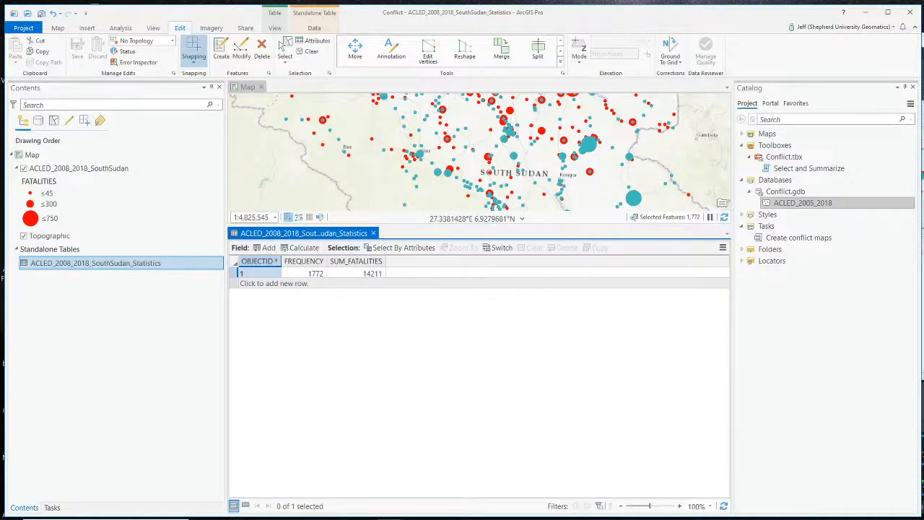
{"action": "key", "text": "alt+Tab"}
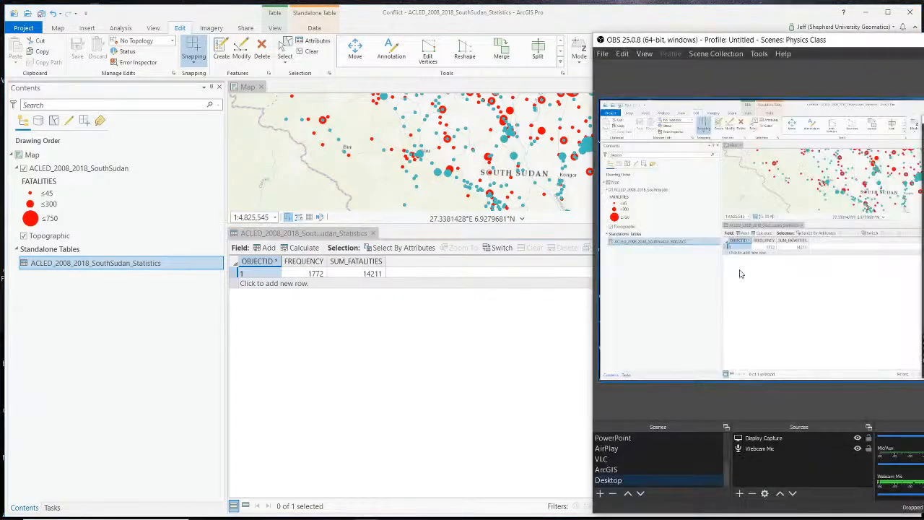
{"action": "scroll", "coordinate": [686, 473], "scroll_direction": "up", "scroll_amount": 3}
{"action": "left_click", "coordinate": [705, 466]}
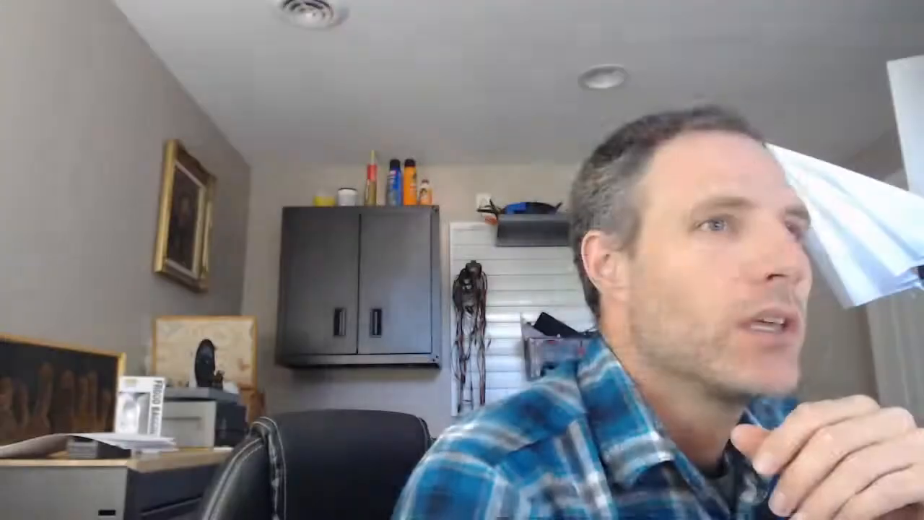